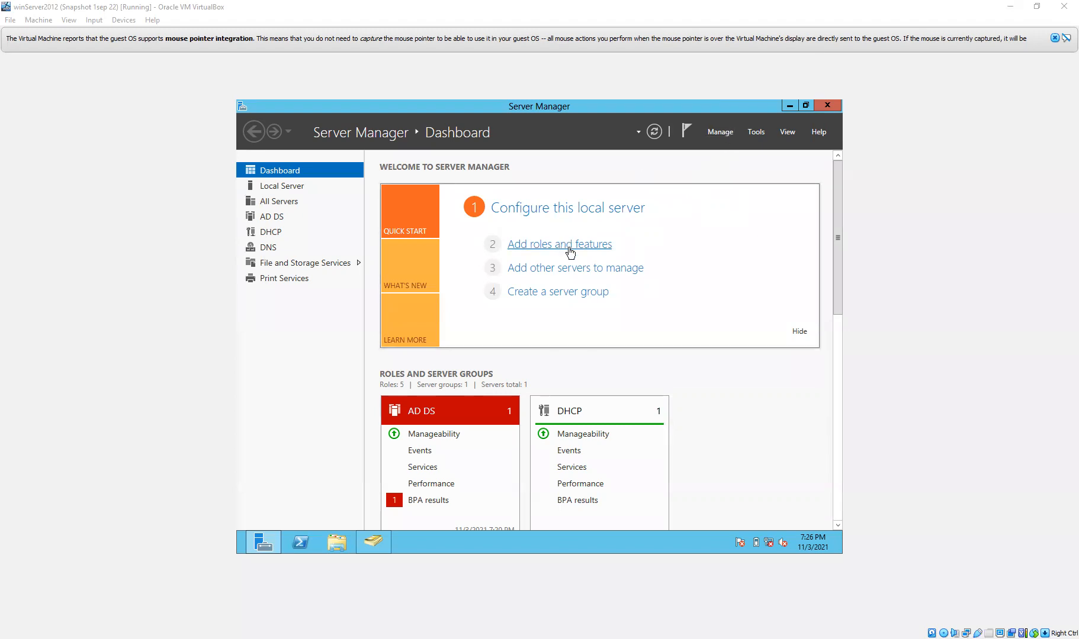
# Step: Check the installation status of the Group Policy Management feature in the Add Roles and Features Wizard, and cancel the wizard
pyautogui.click(570, 251)
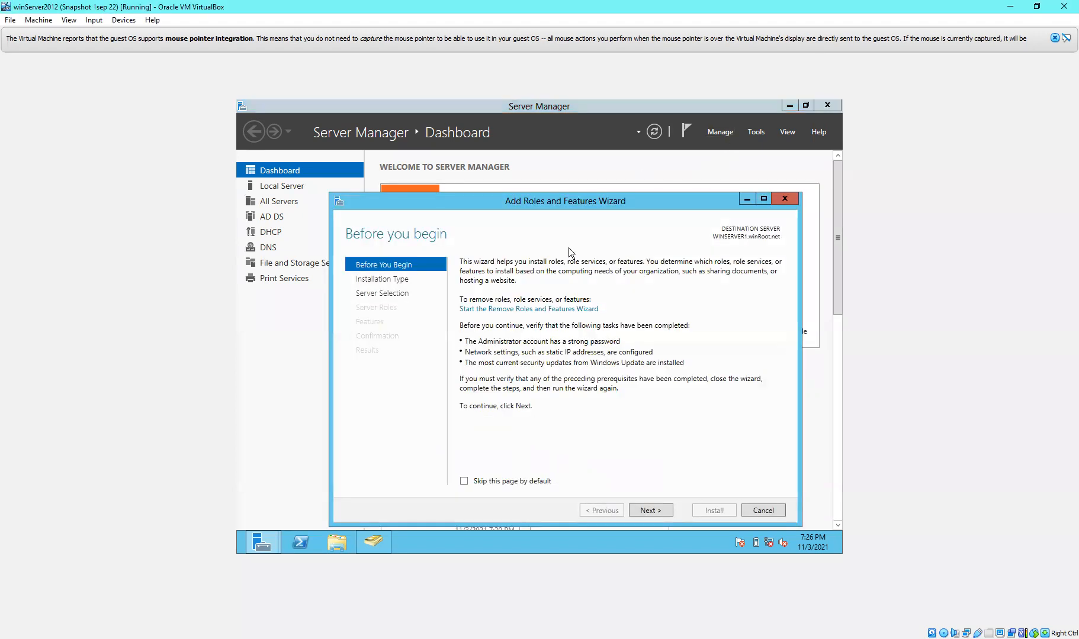
pyautogui.click(646, 506)
pyautogui.click(649, 510)
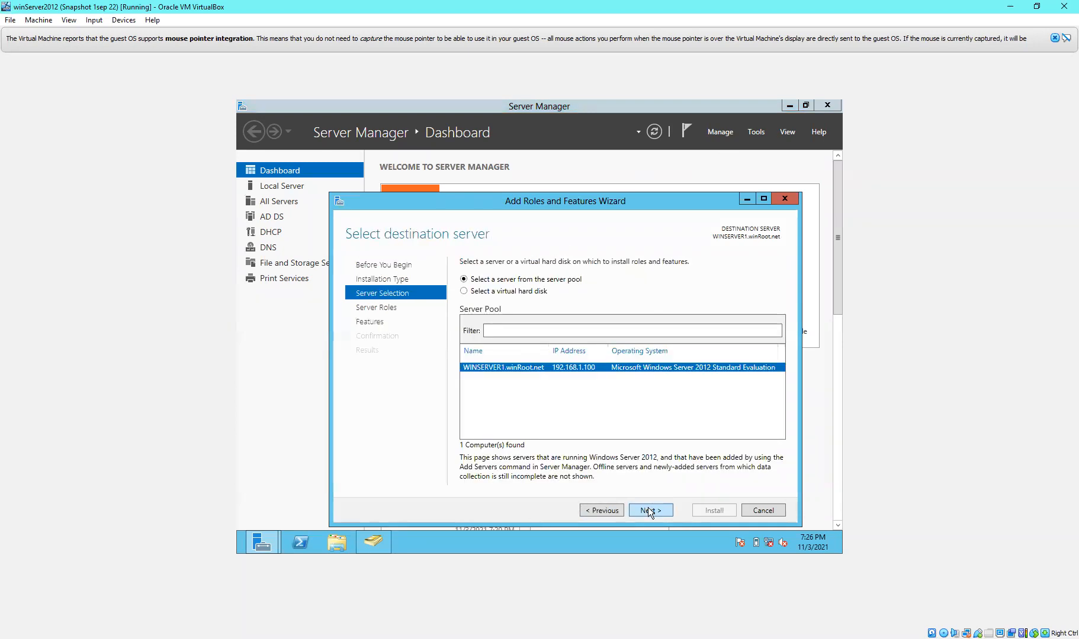
pyautogui.click(649, 511)
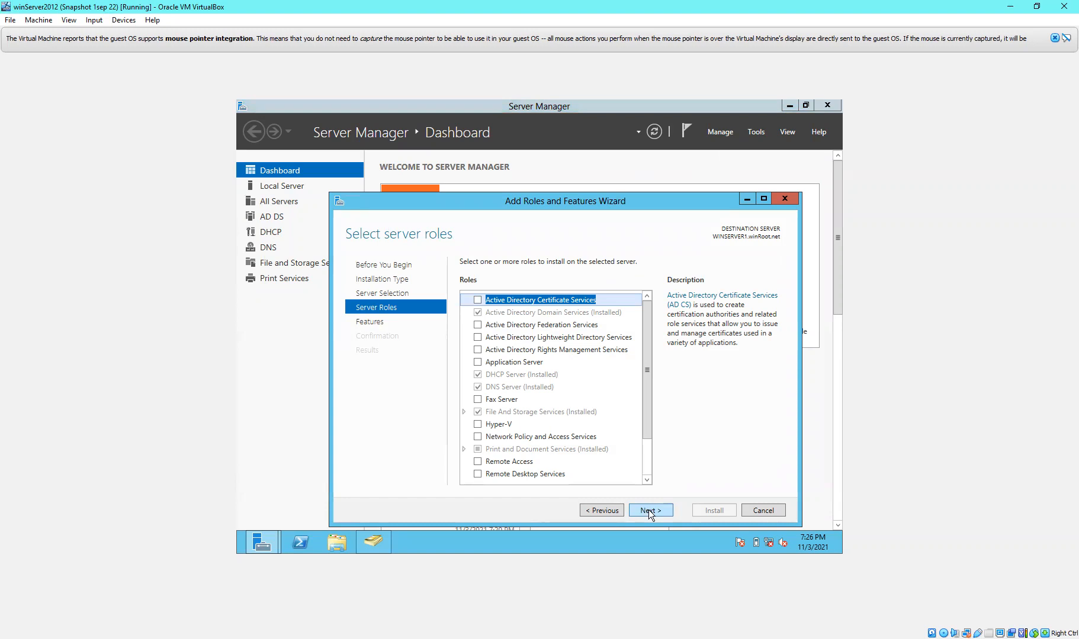
pyautogui.click(648, 510)
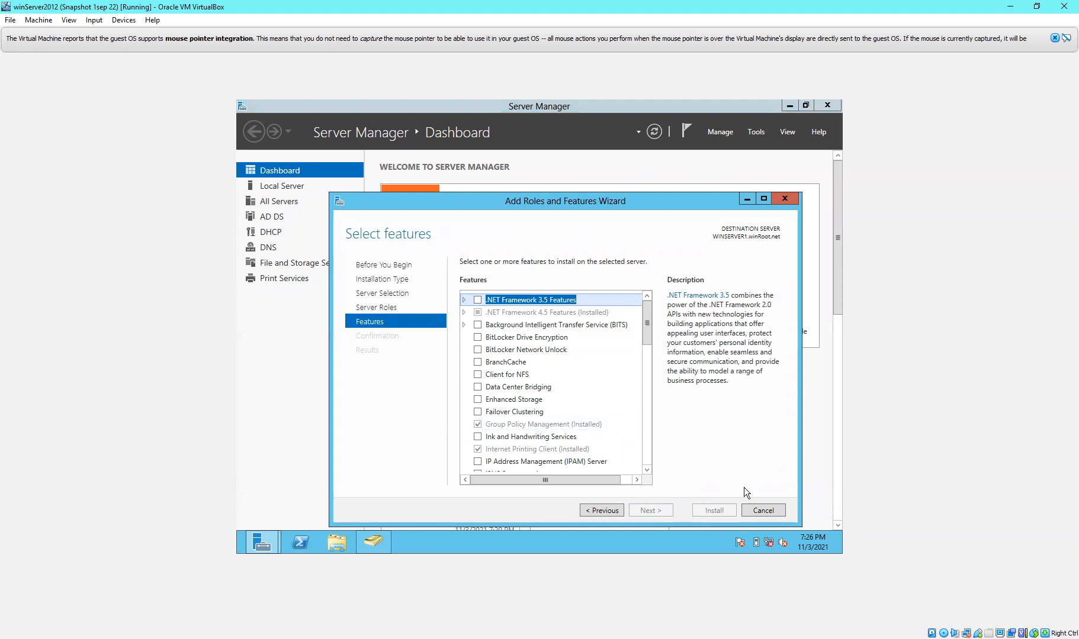
pyautogui.click(771, 511)
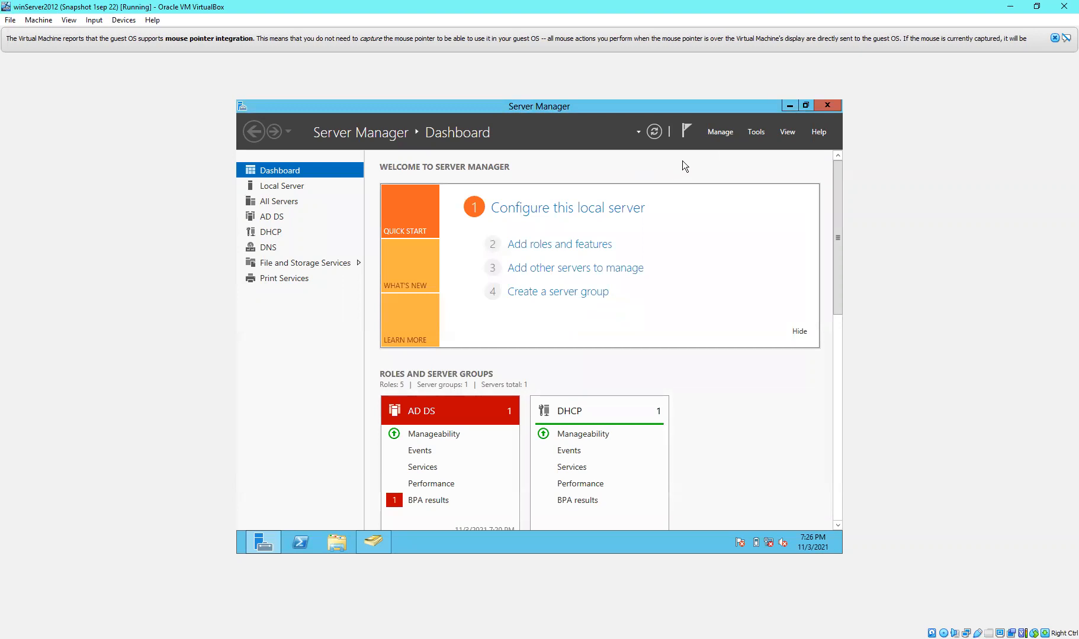
# Step: Open the Group Policy Management console from Server Manager and select the winRoot.net forest
pyautogui.click(763, 133)
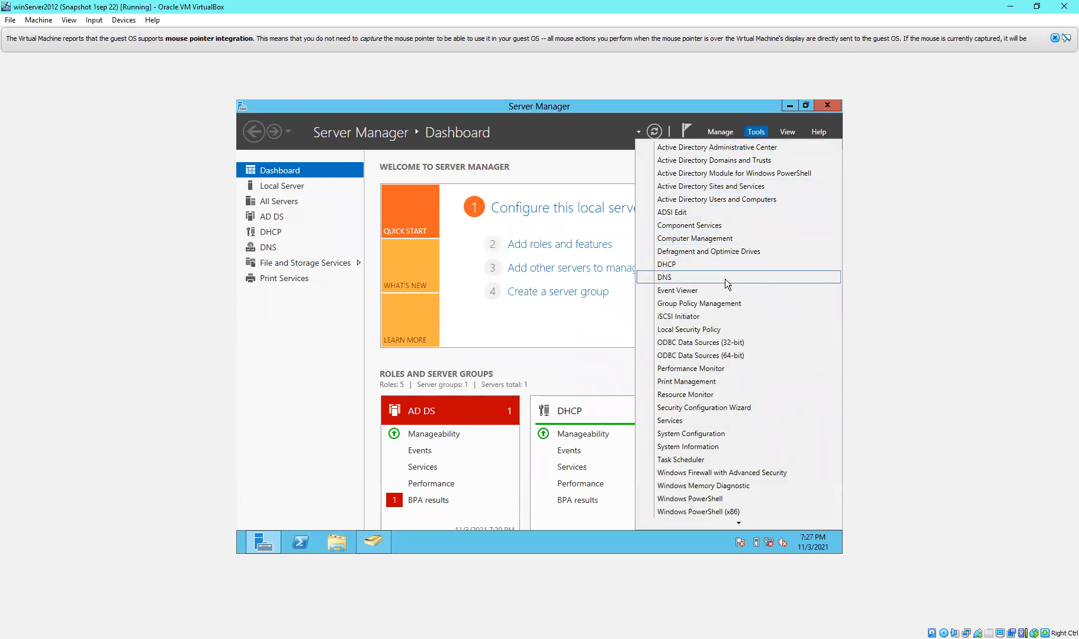
pyautogui.click(728, 304)
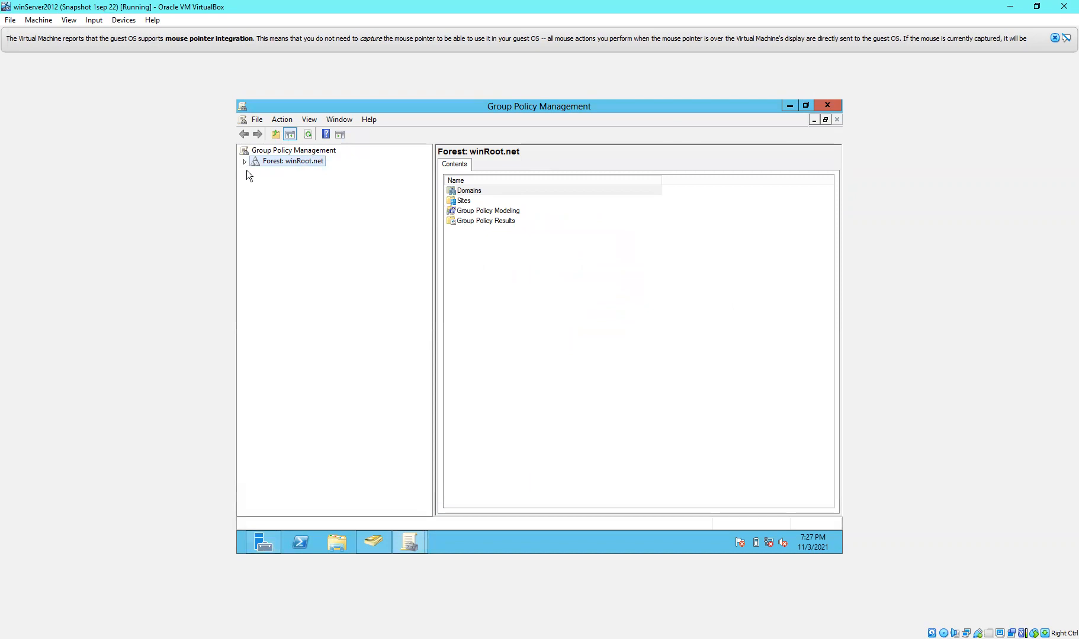
pyautogui.click(313, 152)
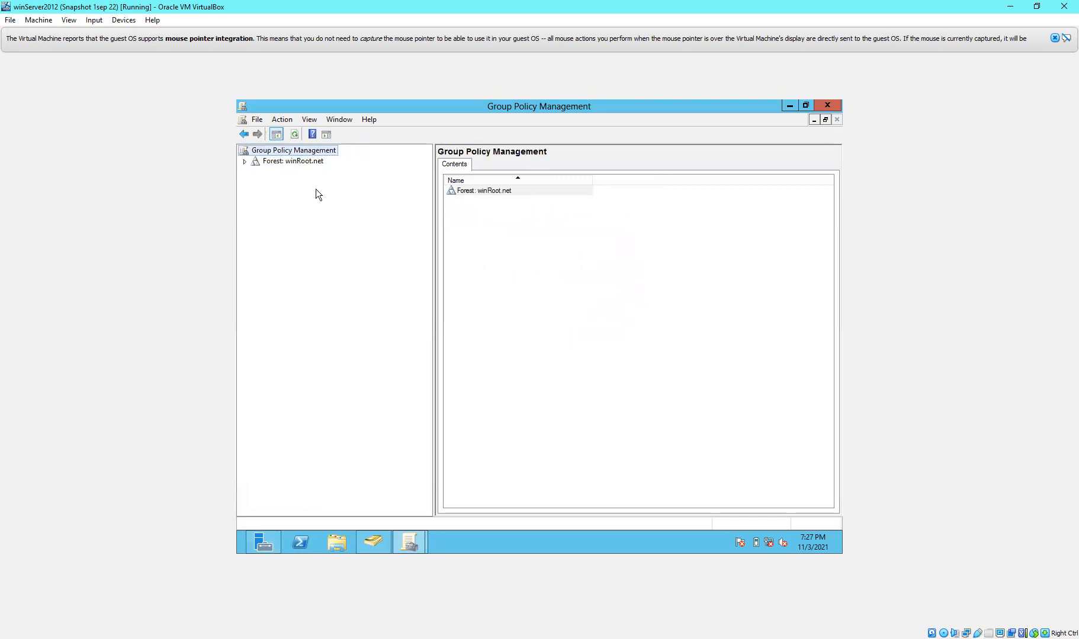
pyautogui.click(301, 165)
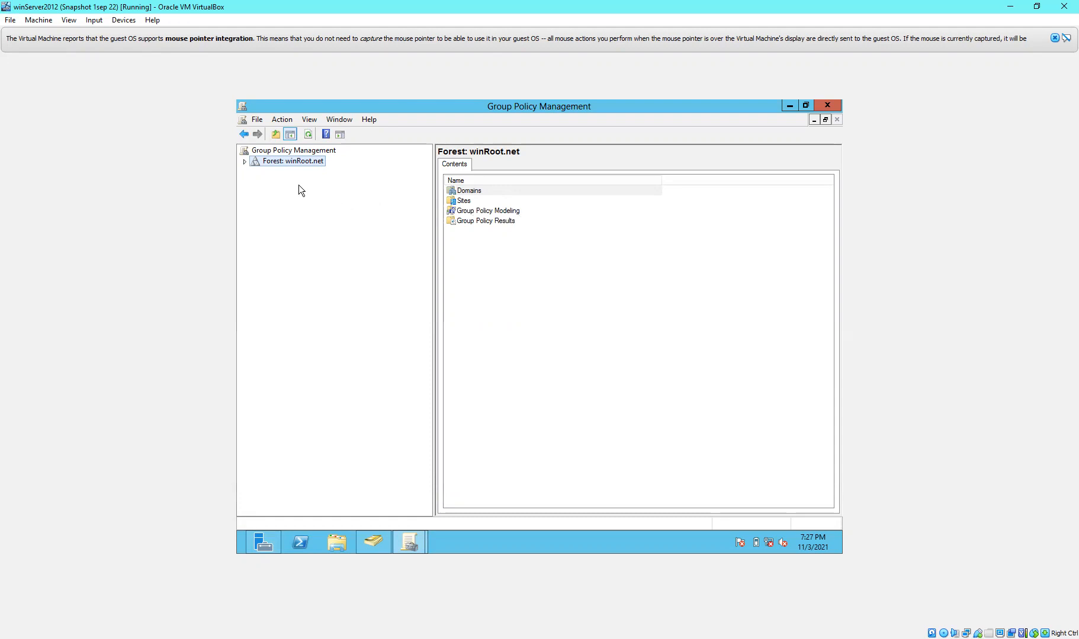
# Step: Expand the forest down to the winRoot.net domain and its Batangas unit, and open the Default Domain Policy, acknowledging the link notice
pyautogui.click(244, 159)
pyautogui.click(256, 172)
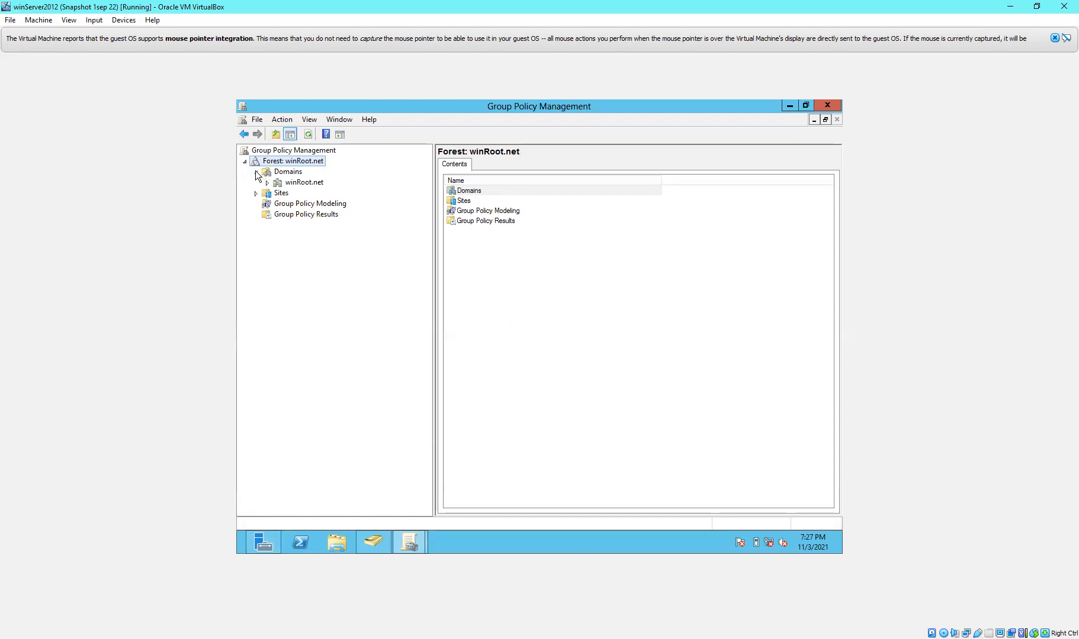
pyautogui.click(303, 183)
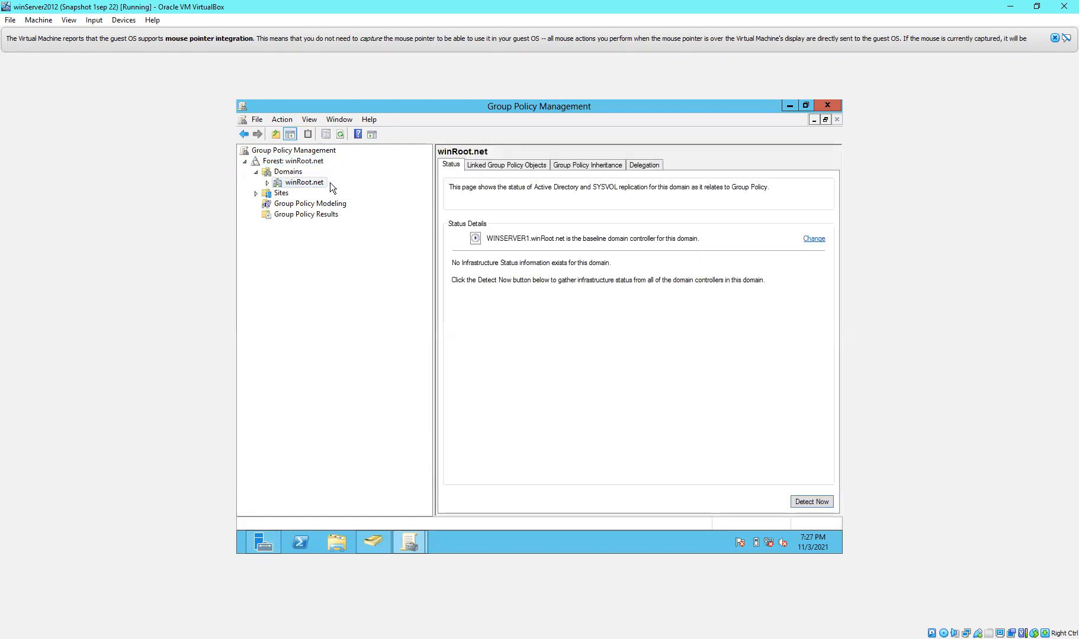
pyautogui.click(267, 183)
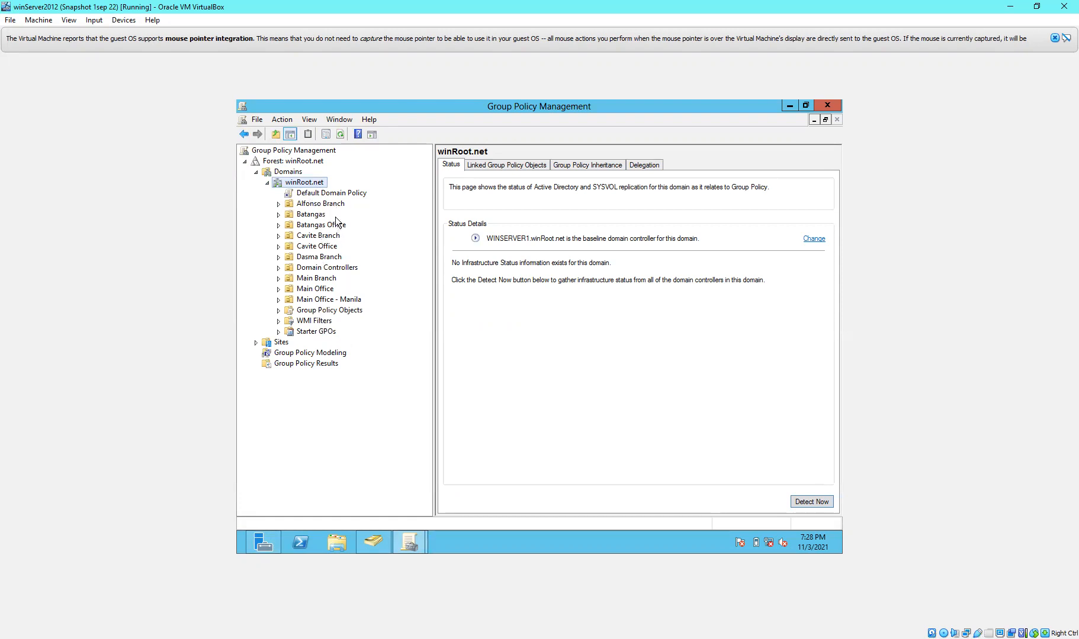
pyautogui.click(279, 214)
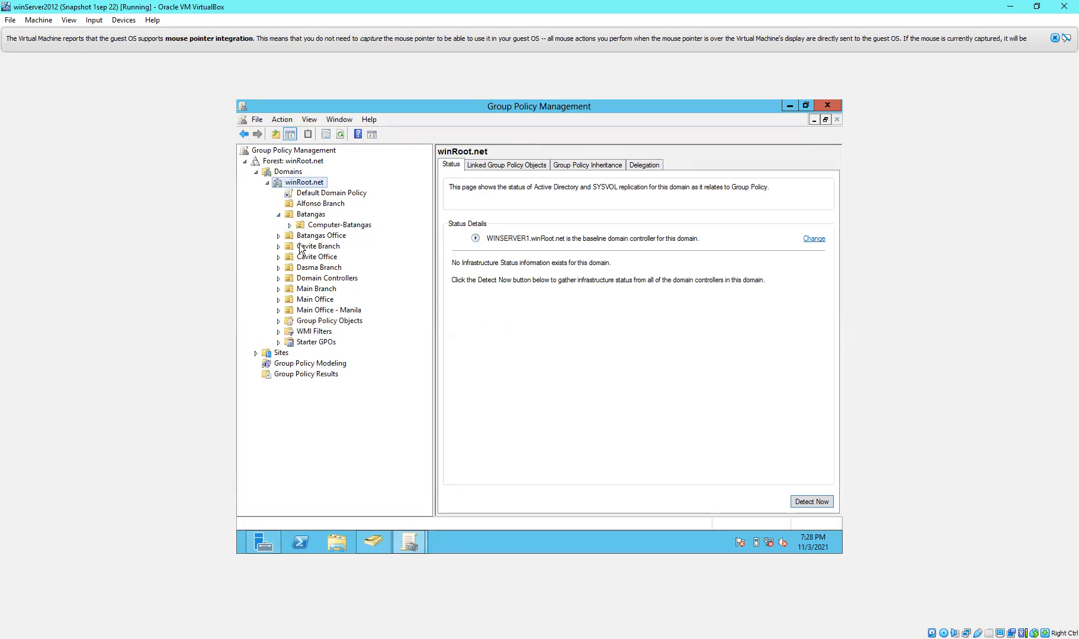
pyautogui.click(341, 196)
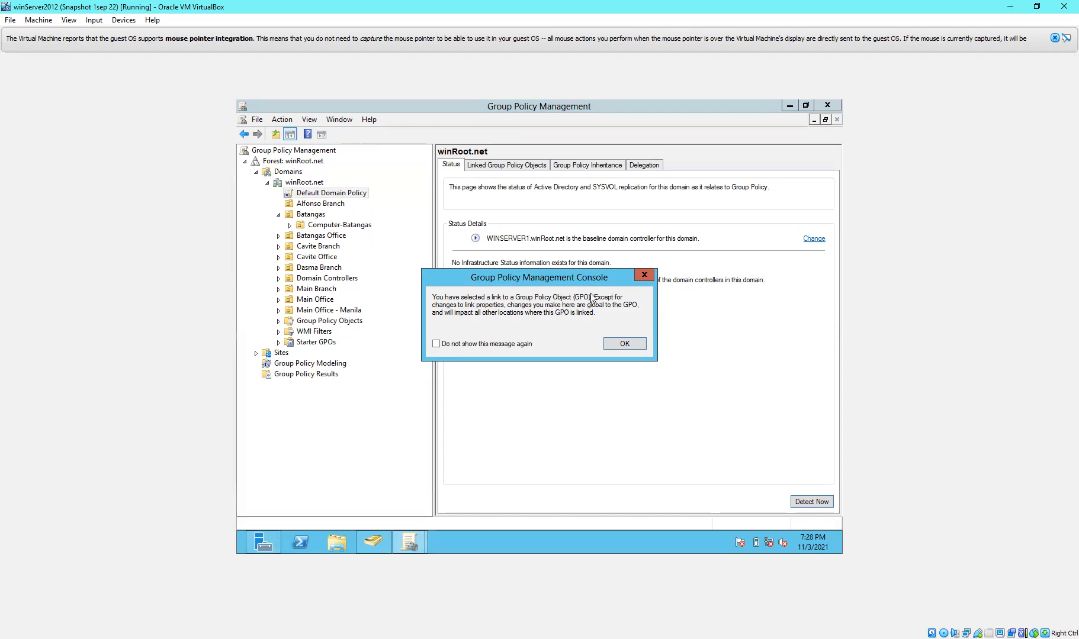
pyautogui.click(624, 344)
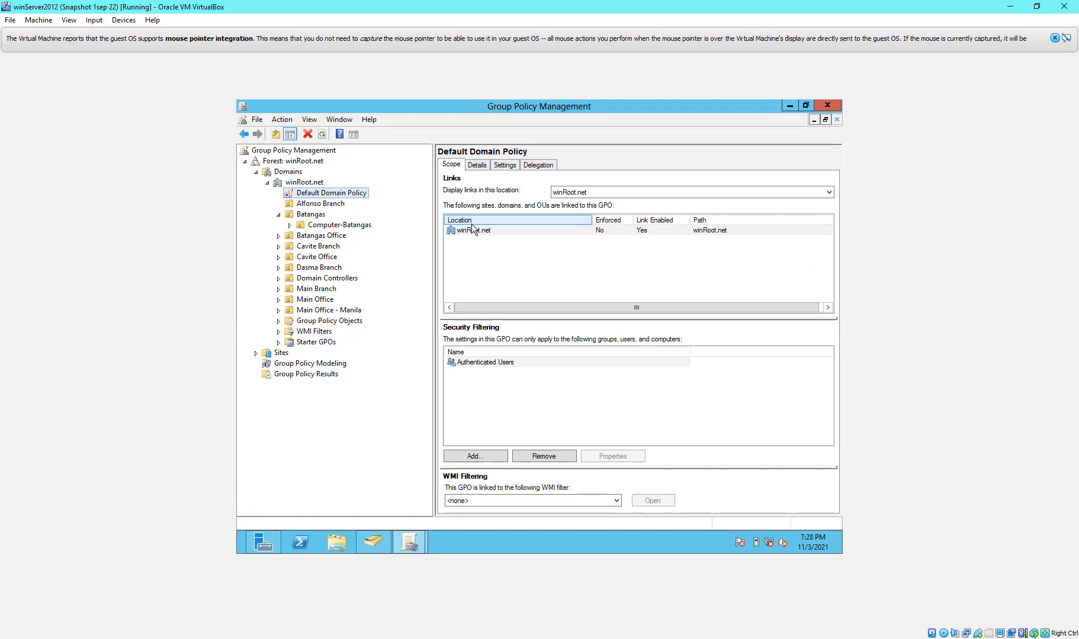
# Step: Examine the Default Domain Policy's linked location and its security filtering entry
pyautogui.click(494, 232)
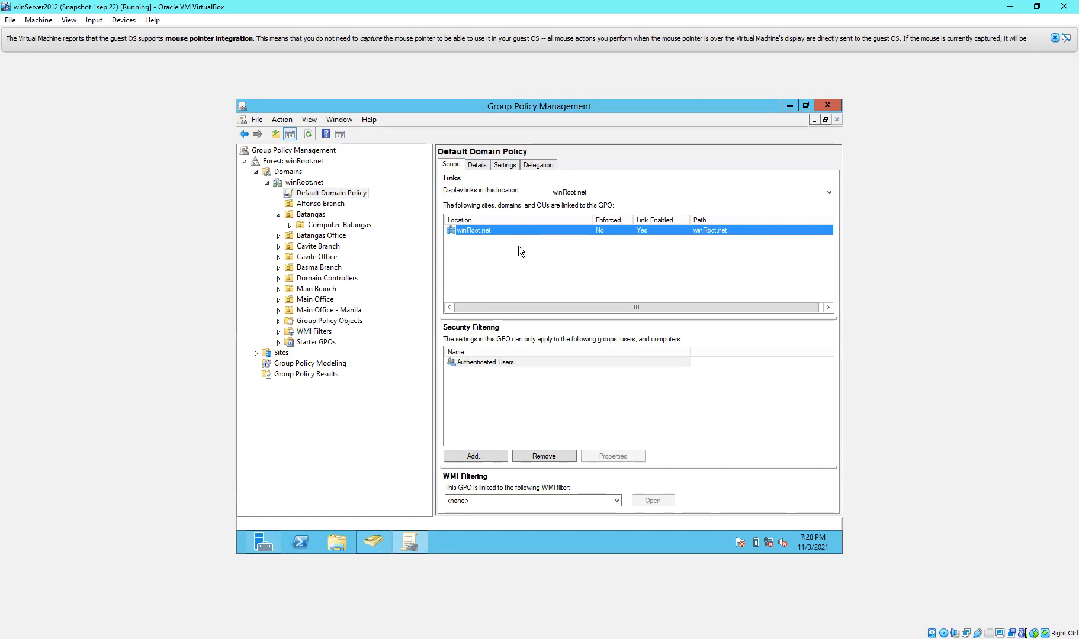
pyautogui.click(518, 247)
pyautogui.click(497, 352)
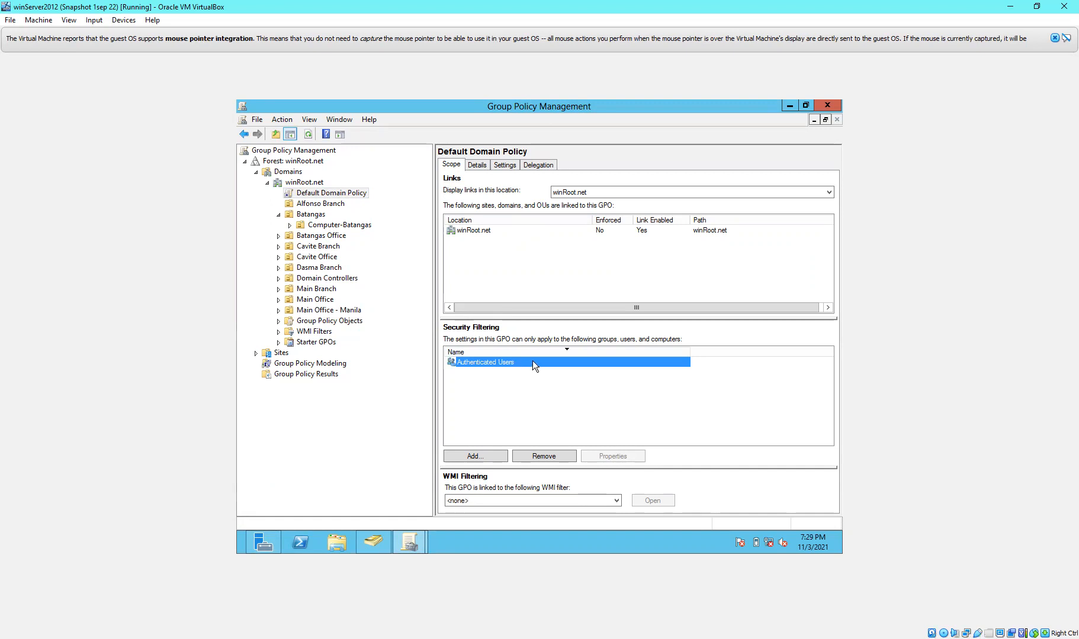
pyautogui.click(509, 395)
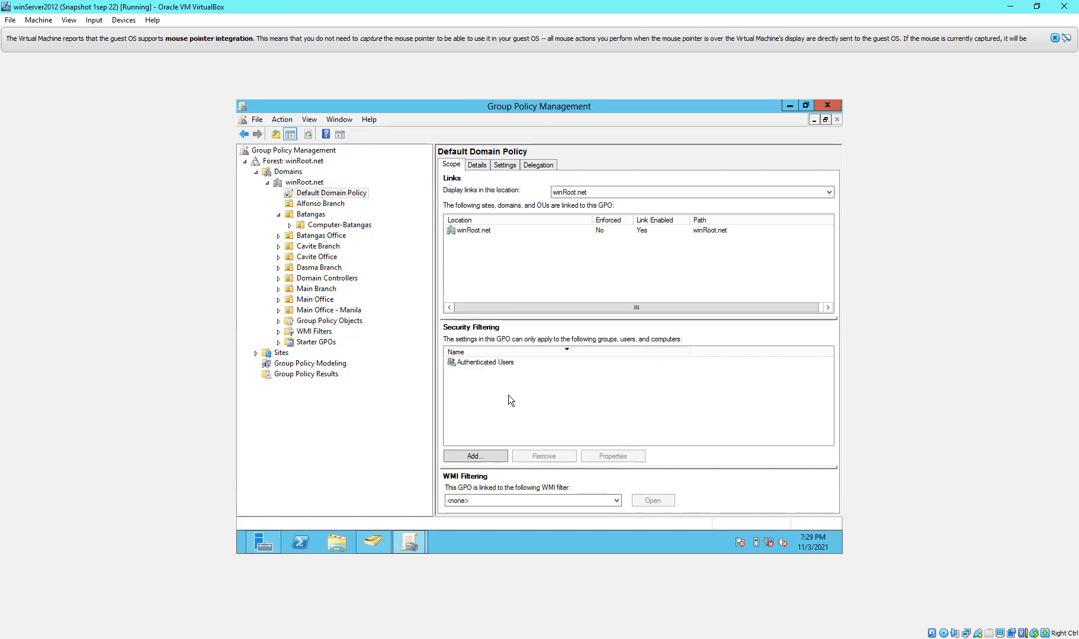
pyautogui.click(508, 364)
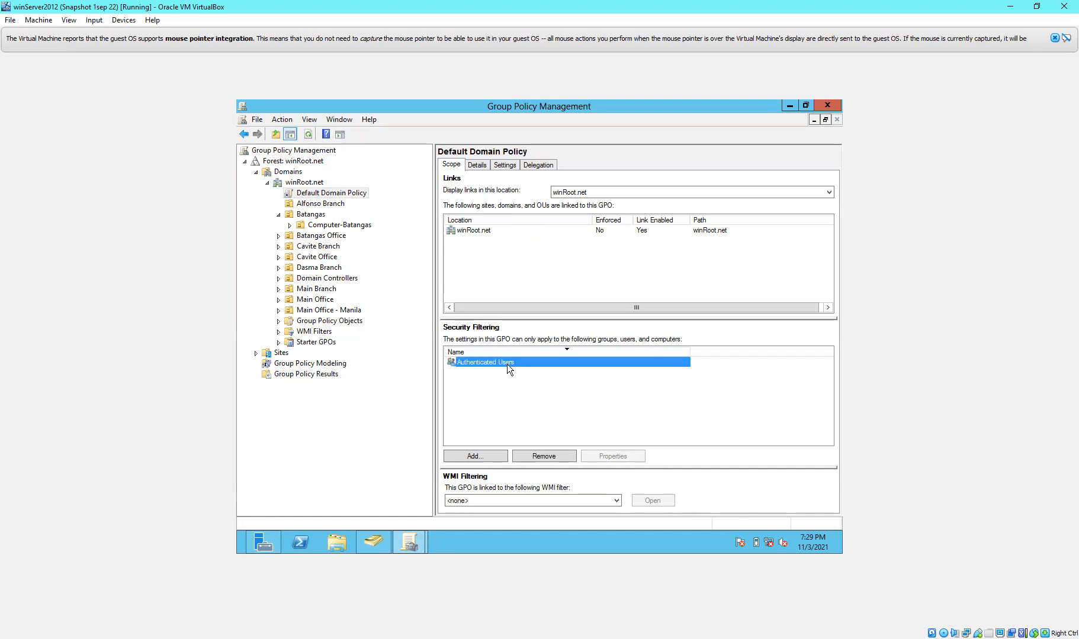
pyautogui.click(522, 380)
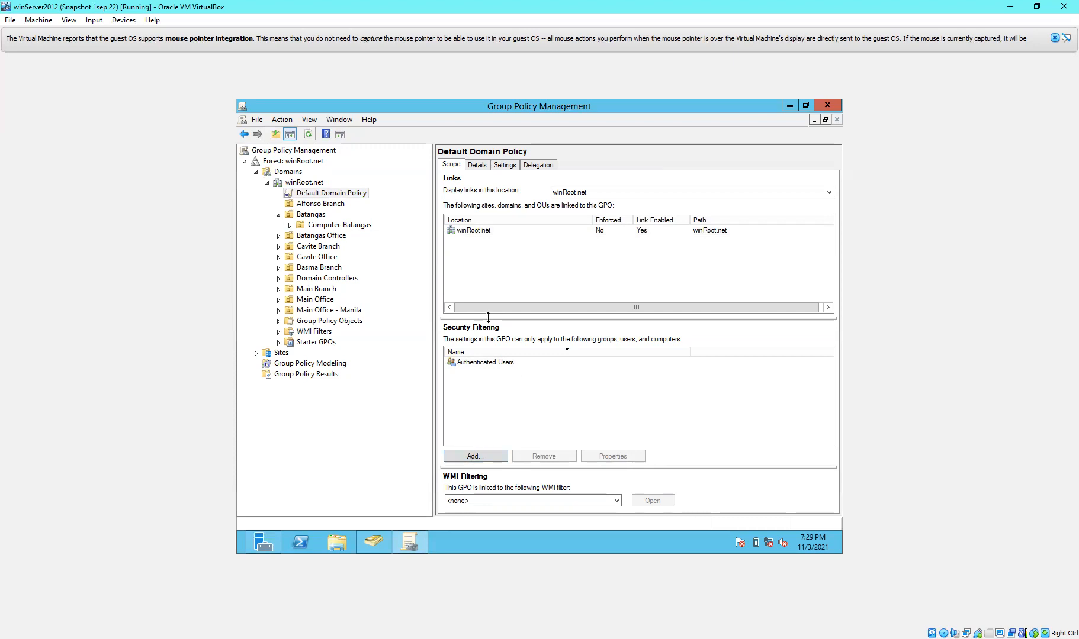
# Step: View the Default Domain Policy's details, and expand its settings report under Computer Configuration down to Account Policies/Password Policy
pyautogui.click(479, 165)
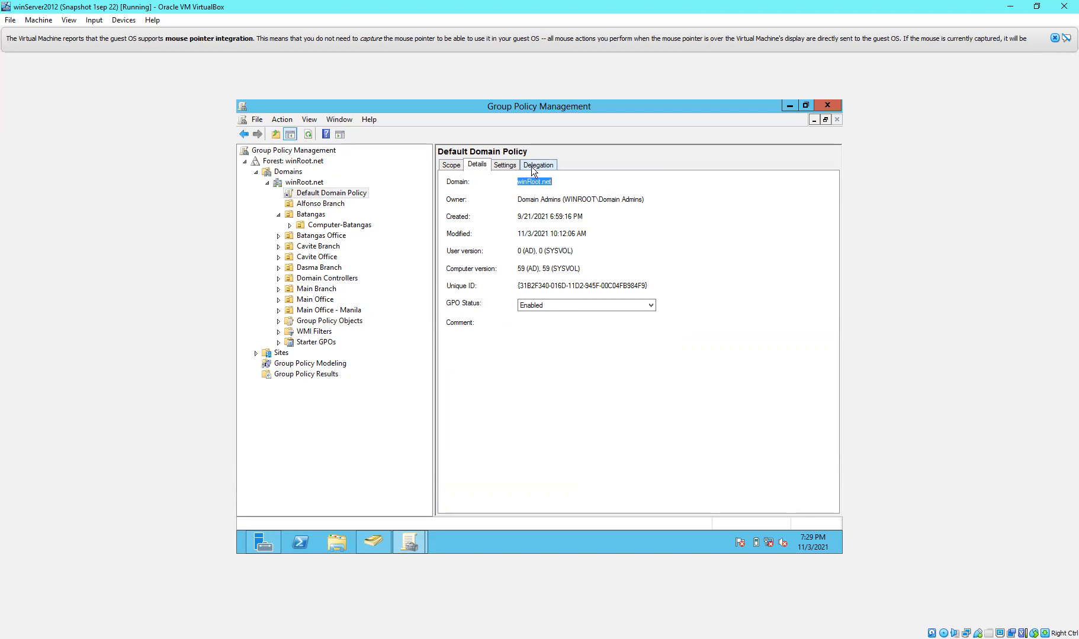
pyautogui.click(512, 168)
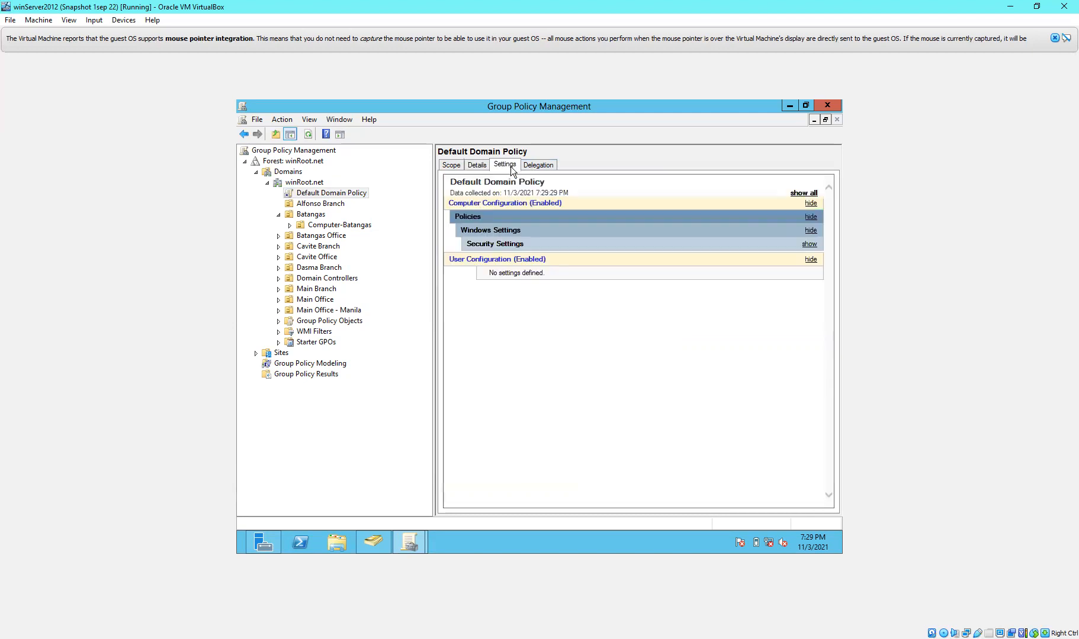
pyautogui.click(454, 205)
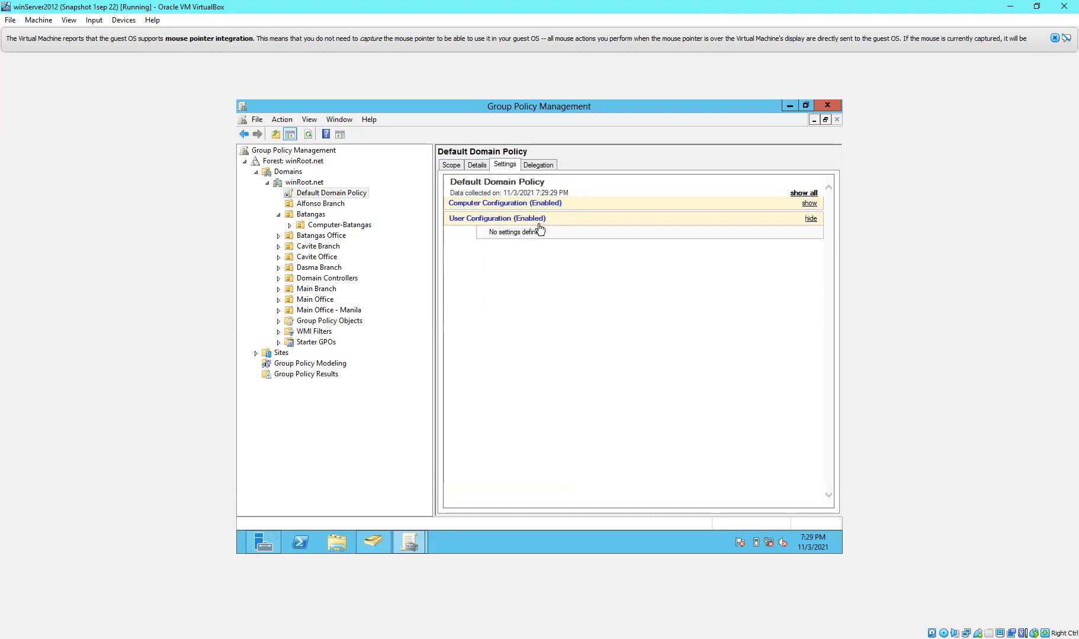
pyautogui.click(469, 205)
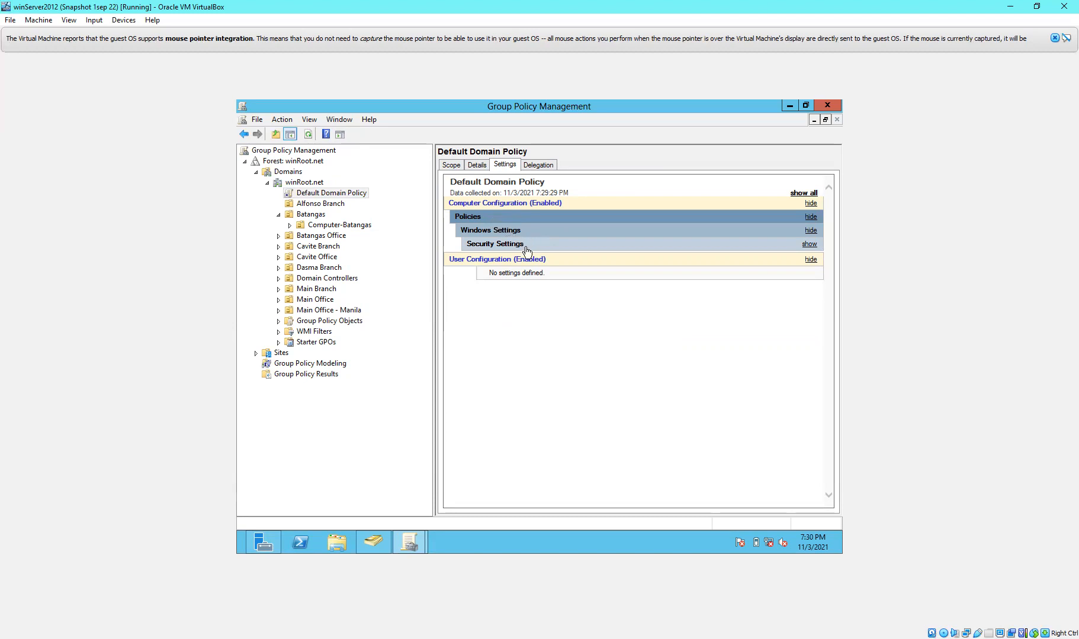
pyautogui.click(491, 249)
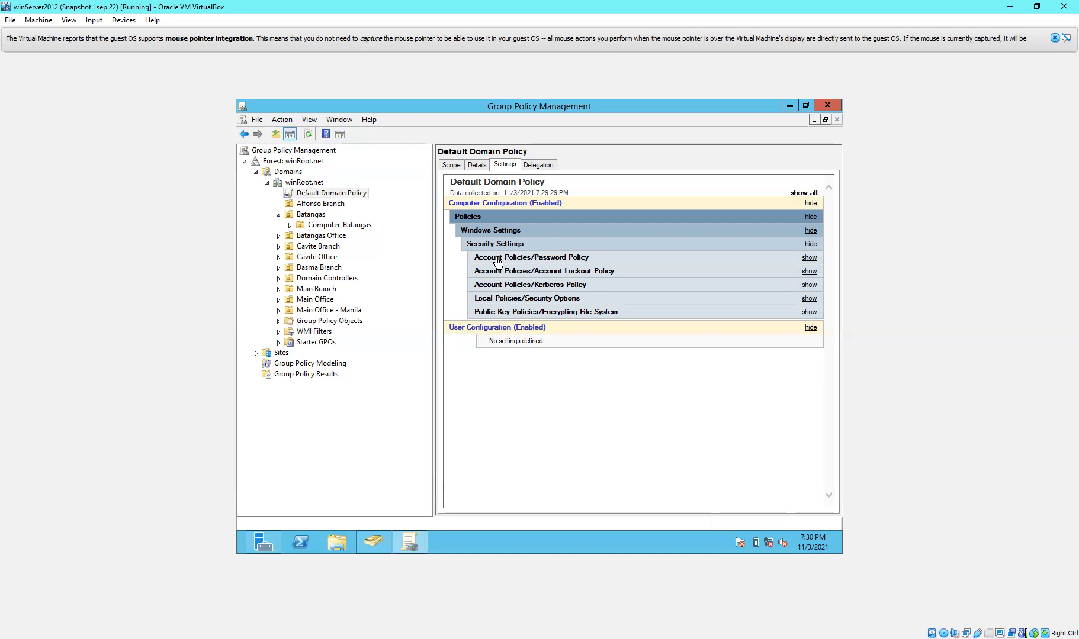
pyautogui.click(497, 262)
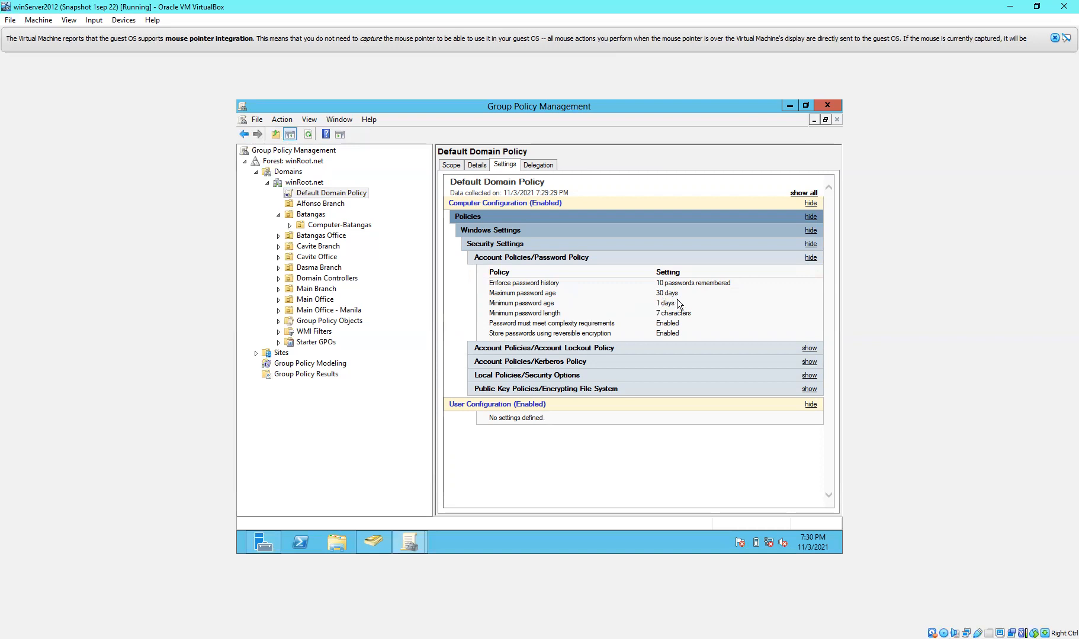
pyautogui.rightClick(491, 293)
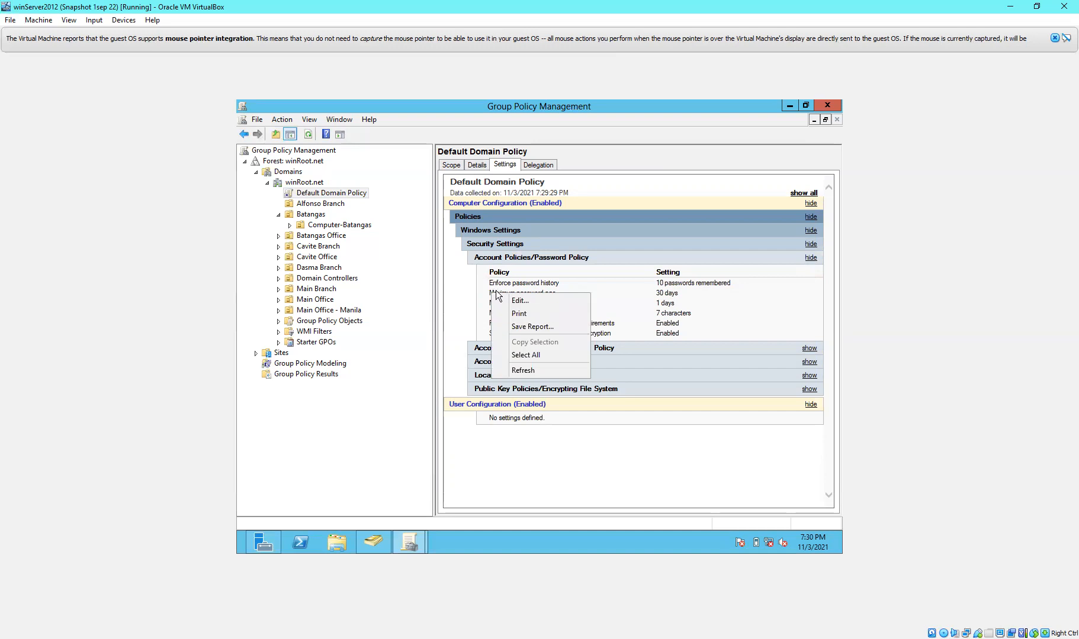
pyautogui.click(521, 300)
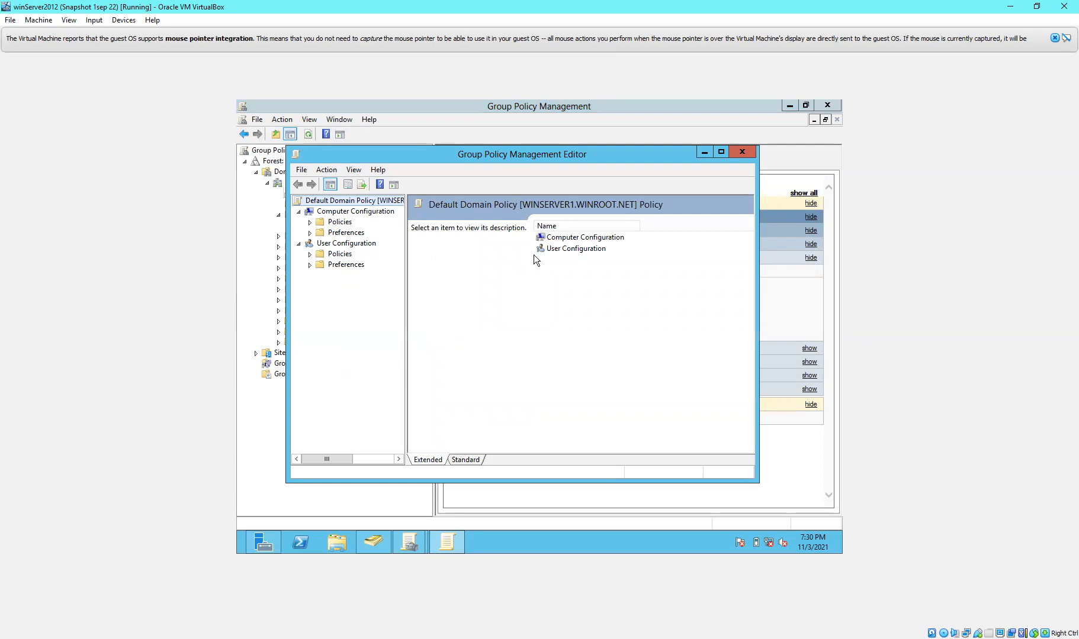
pyautogui.doubleClick(546, 237)
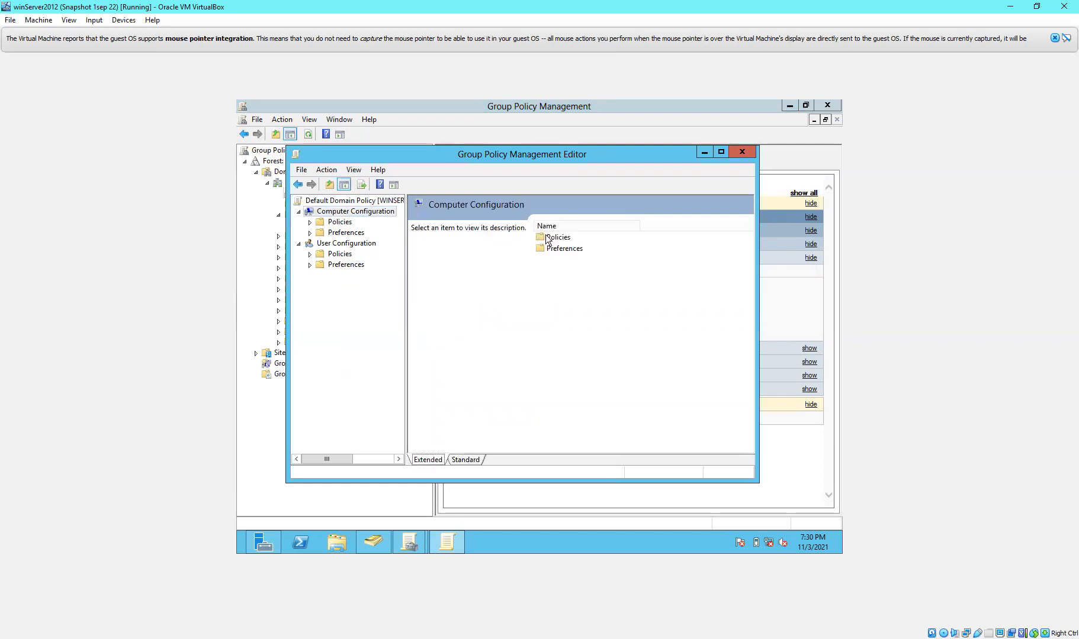
pyautogui.click(735, 150)
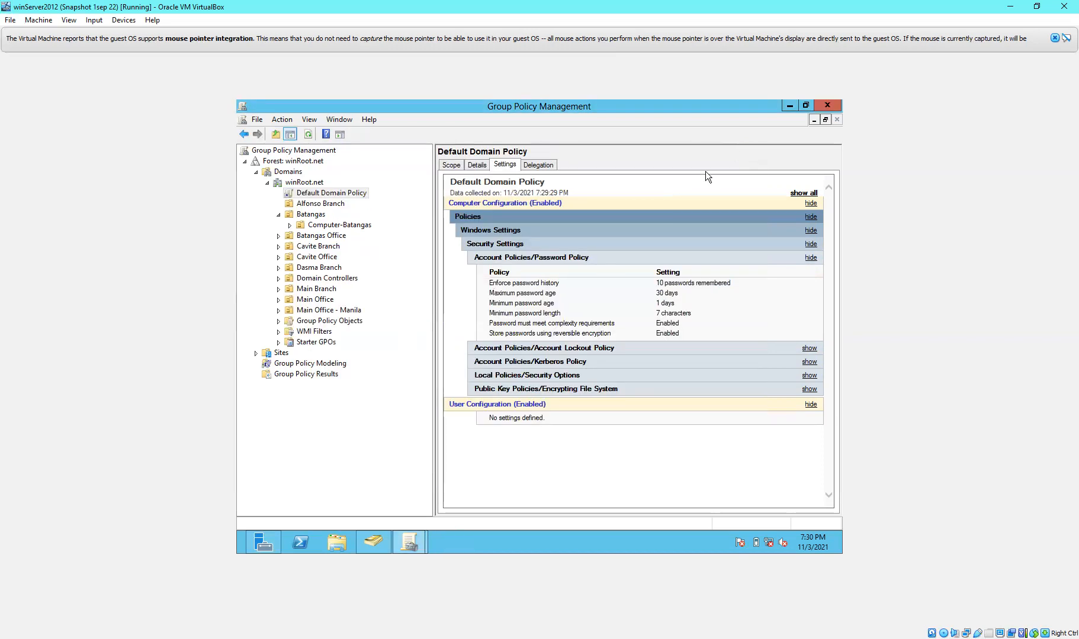
# Step: Open the Default Domain Policy for editing from its password policy report and go into Computer Configuration
pyautogui.rightClick(534, 282)
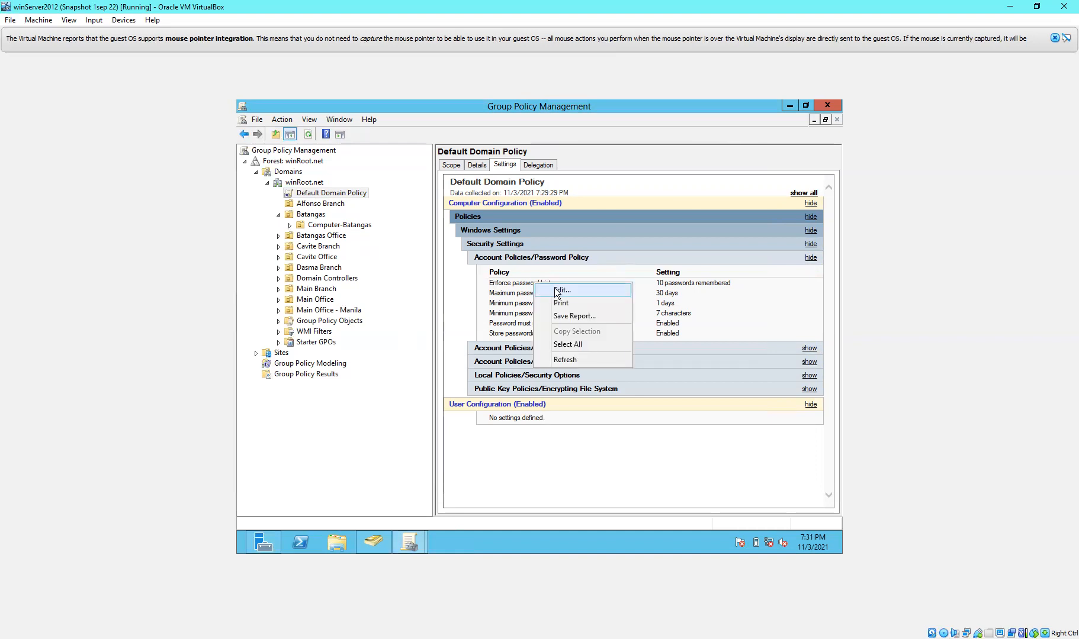
pyautogui.click(560, 290)
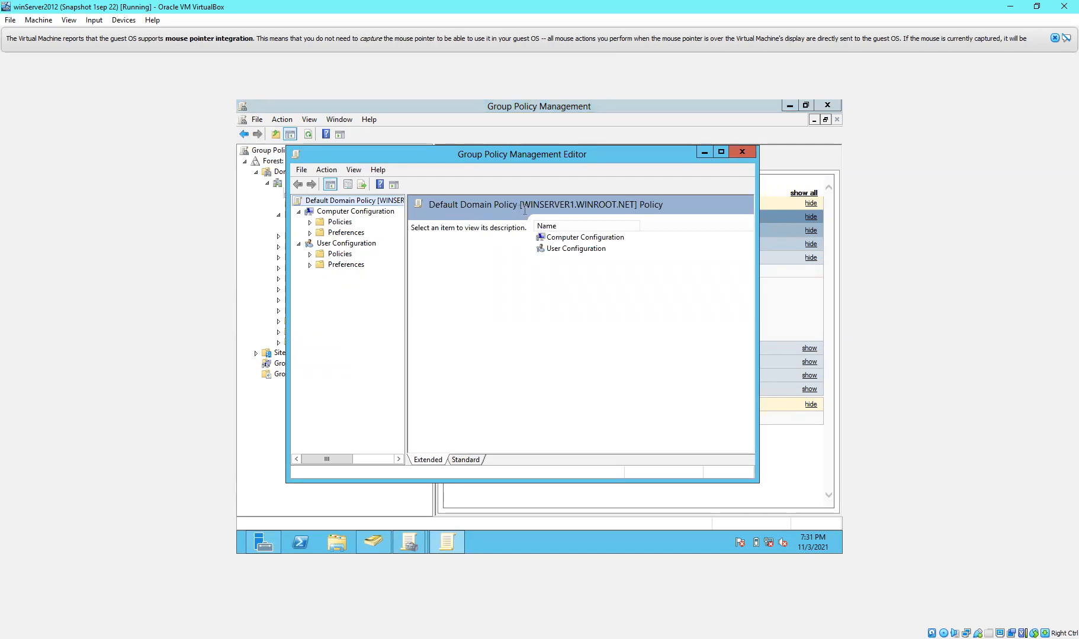
pyautogui.click(540, 237)
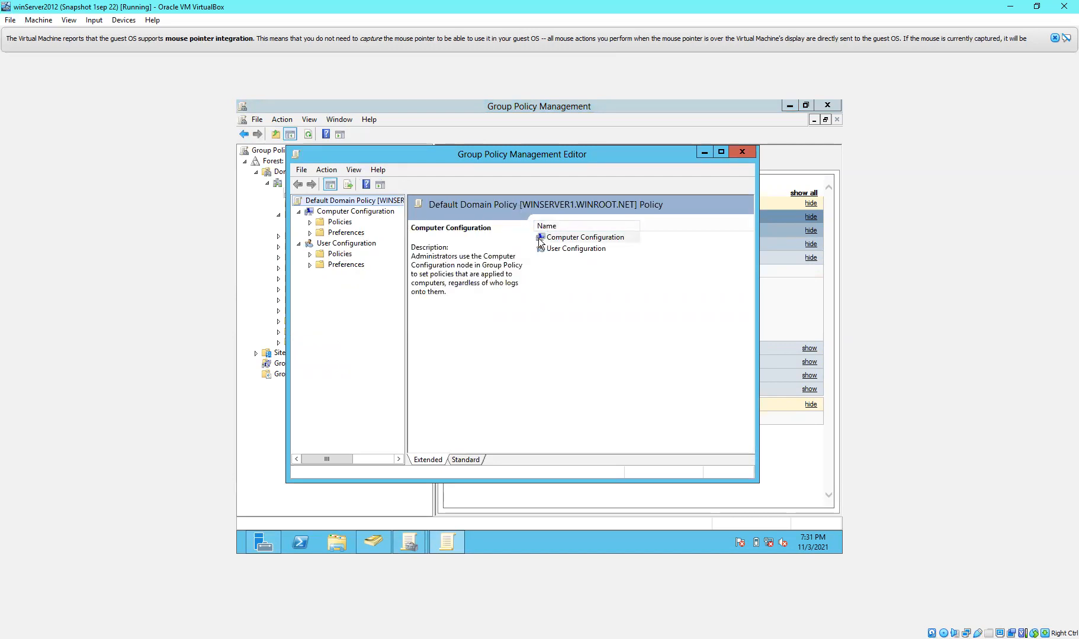
pyautogui.click(539, 238)
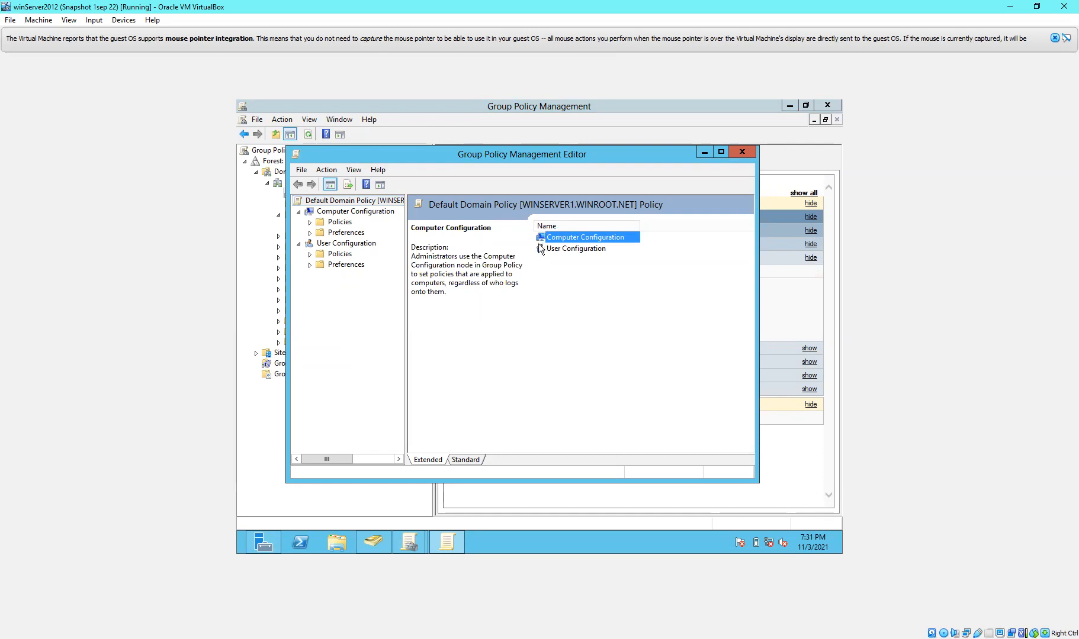
pyautogui.doubleClick(538, 240)
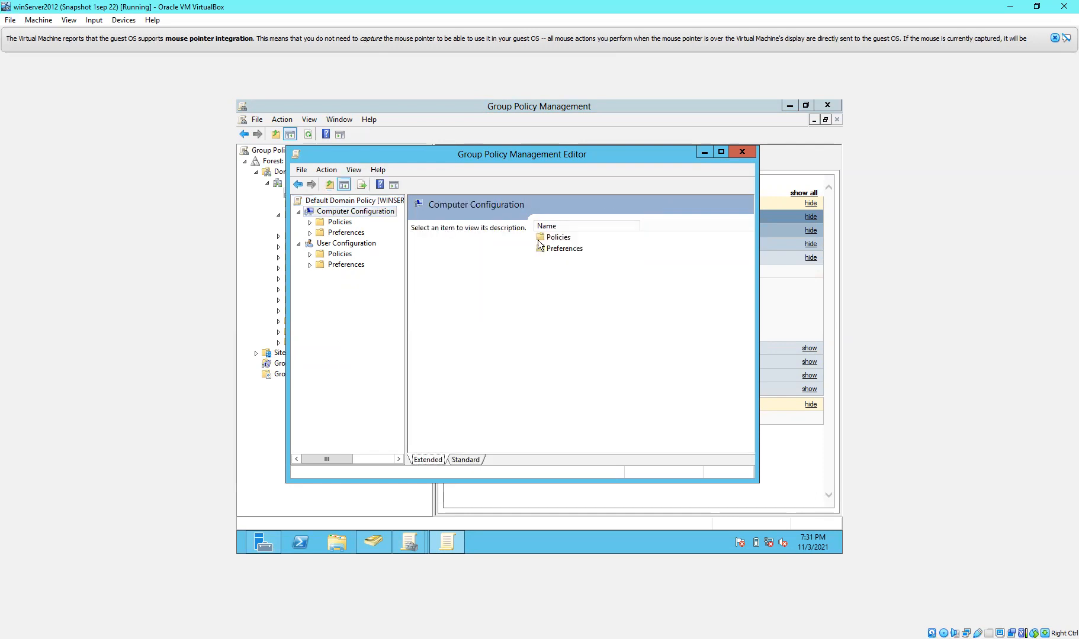
# Step: View Software installation and Scripts (Startup/Shutdown) under the Computer Configuration policies of the Default Domain Policy
pyautogui.doubleClick(544, 239)
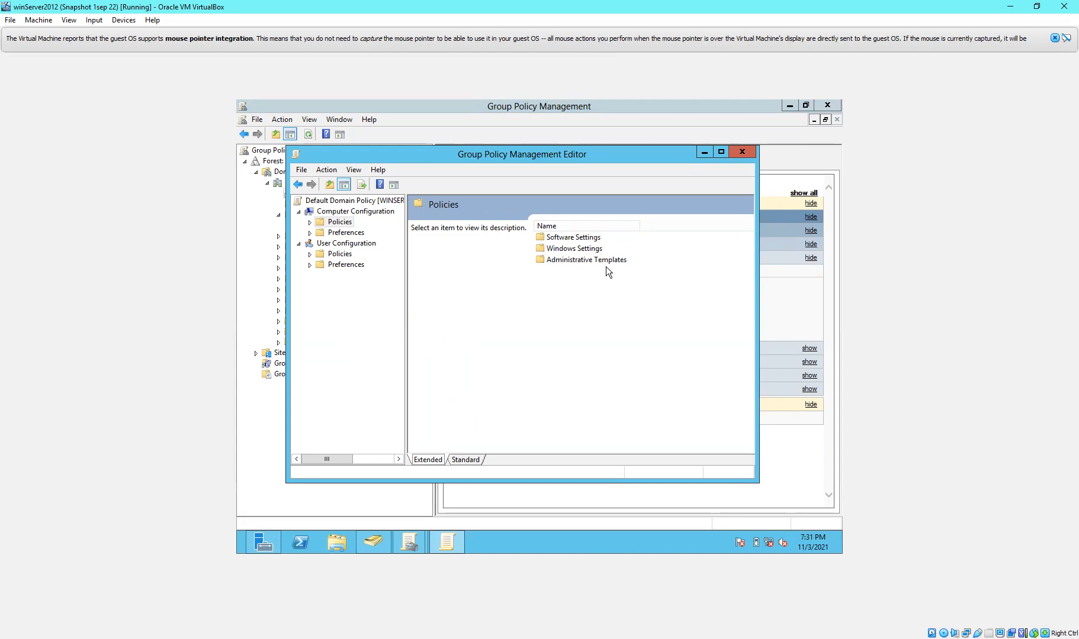
pyautogui.doubleClick(550, 239)
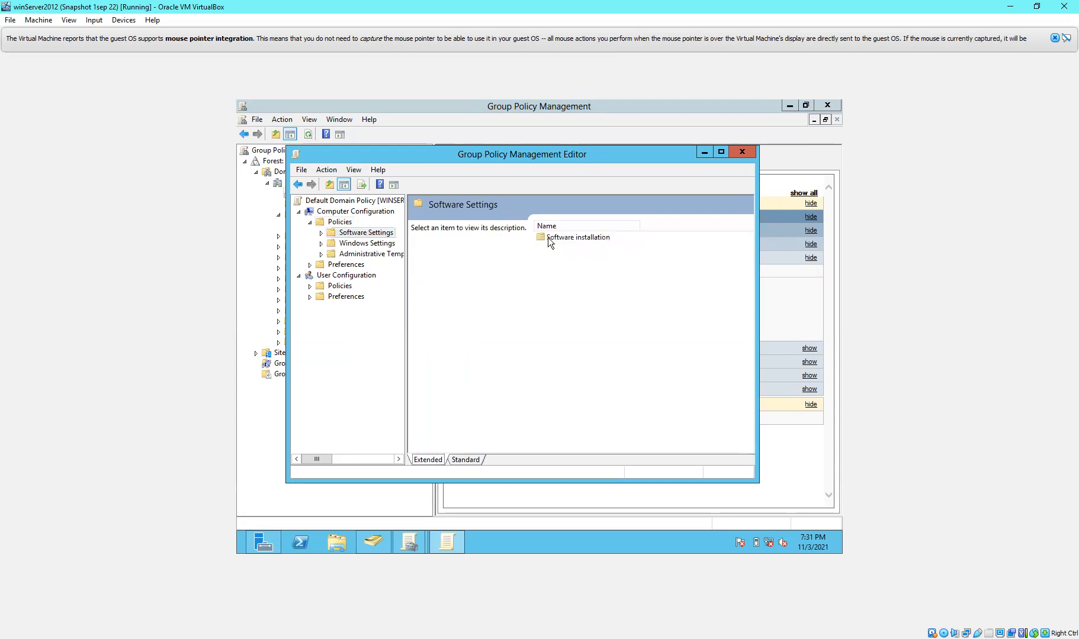
pyautogui.doubleClick(540, 238)
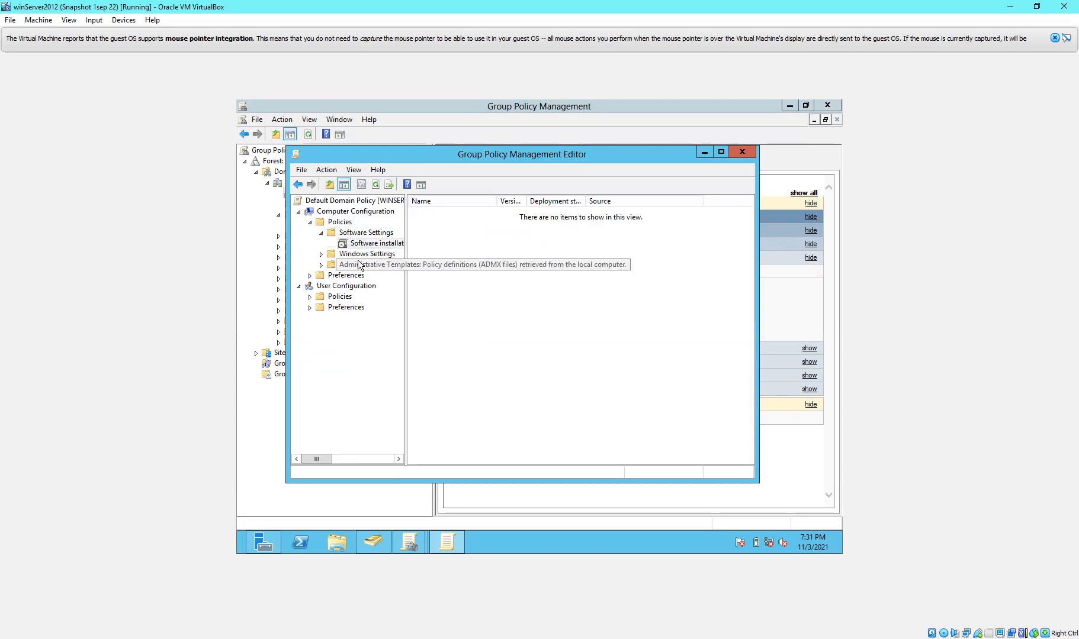
pyautogui.click(322, 255)
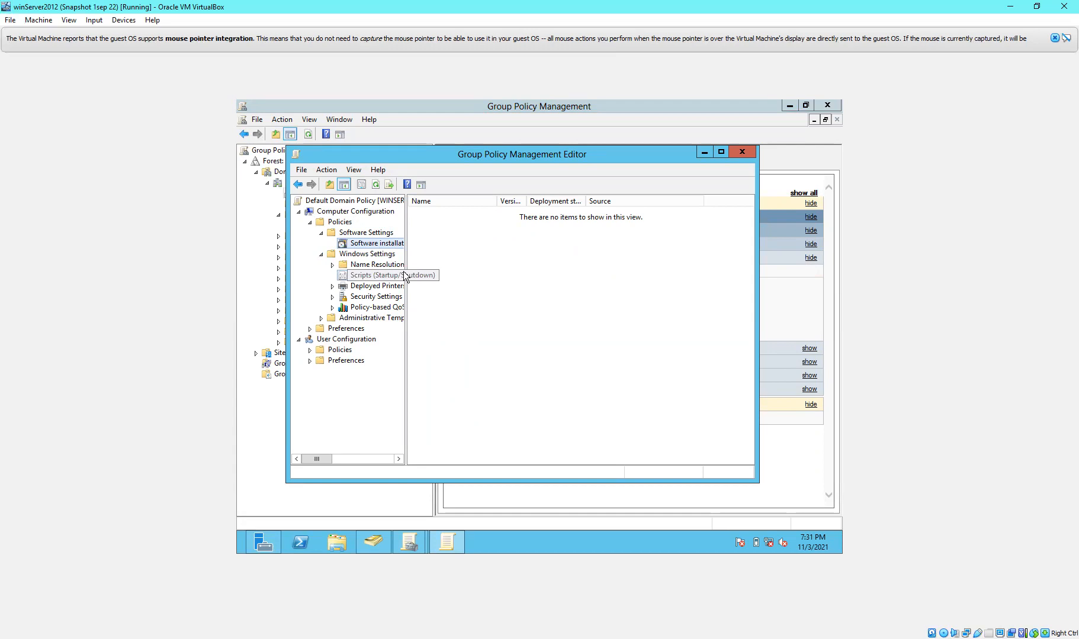
pyautogui.click(404, 275)
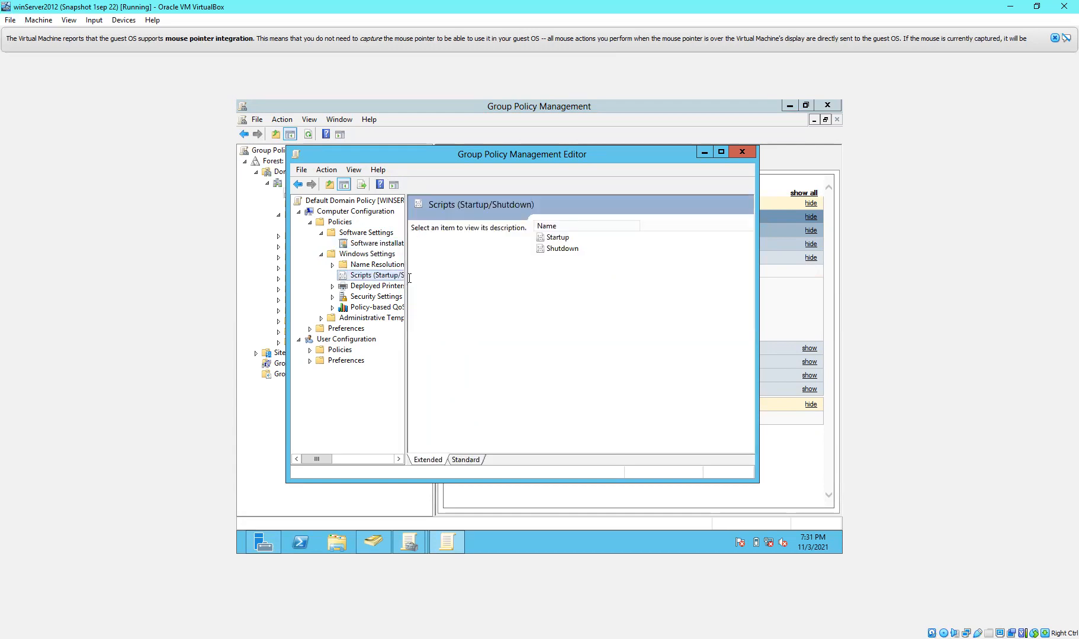
# Step: Widen the policy tree and expand Administrative Templates and Preferences under Computer Configuration
pyautogui.moveTo(407, 279); pyautogui.dragTo(459, 284)
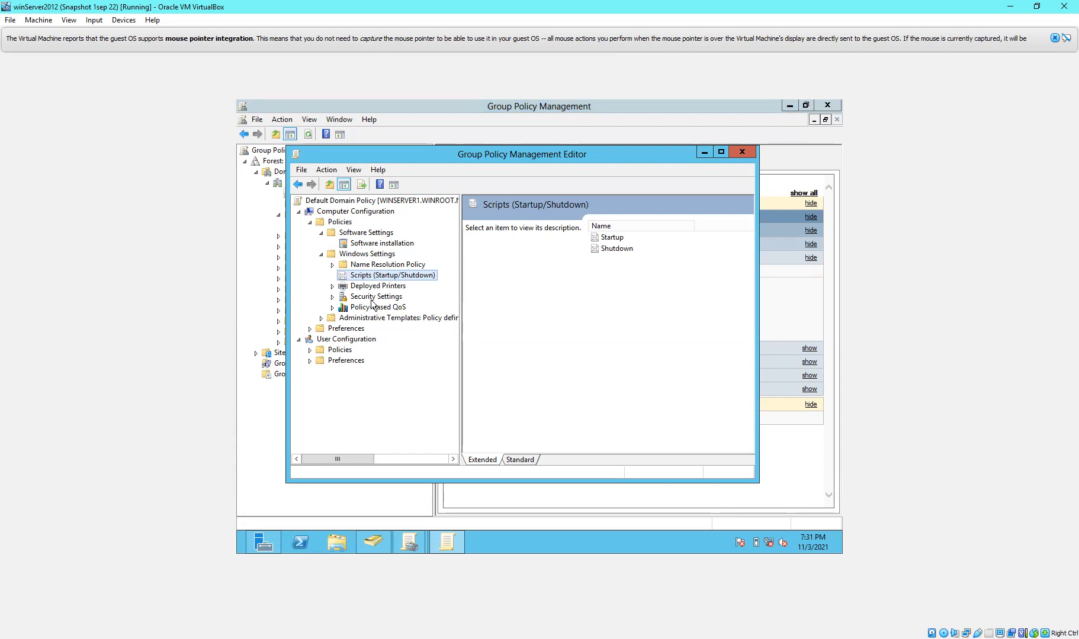
pyautogui.click(320, 319)
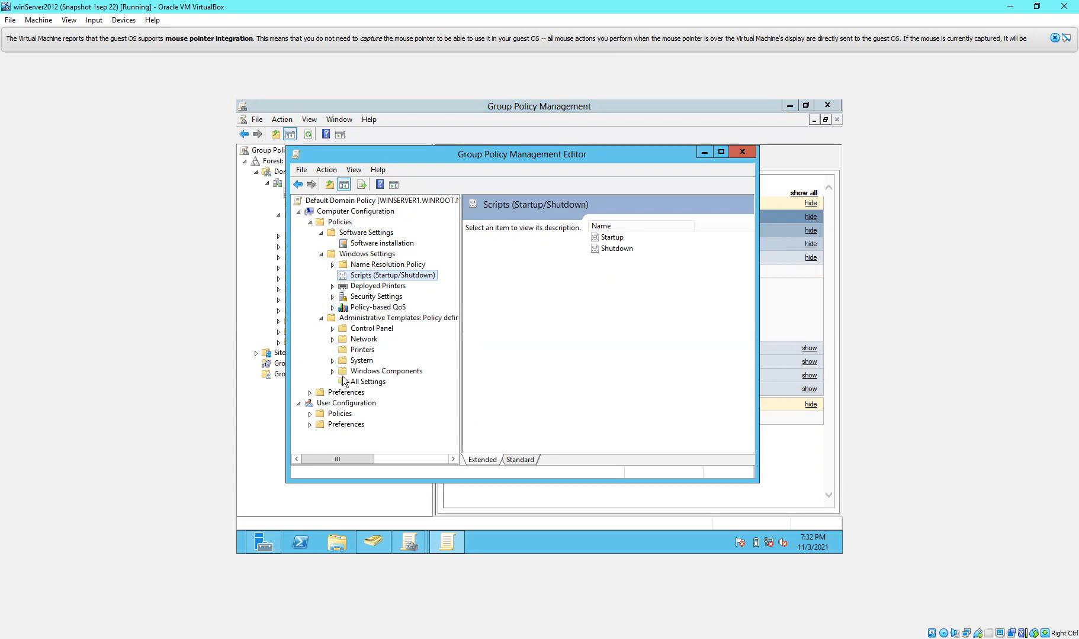
pyautogui.click(310, 393)
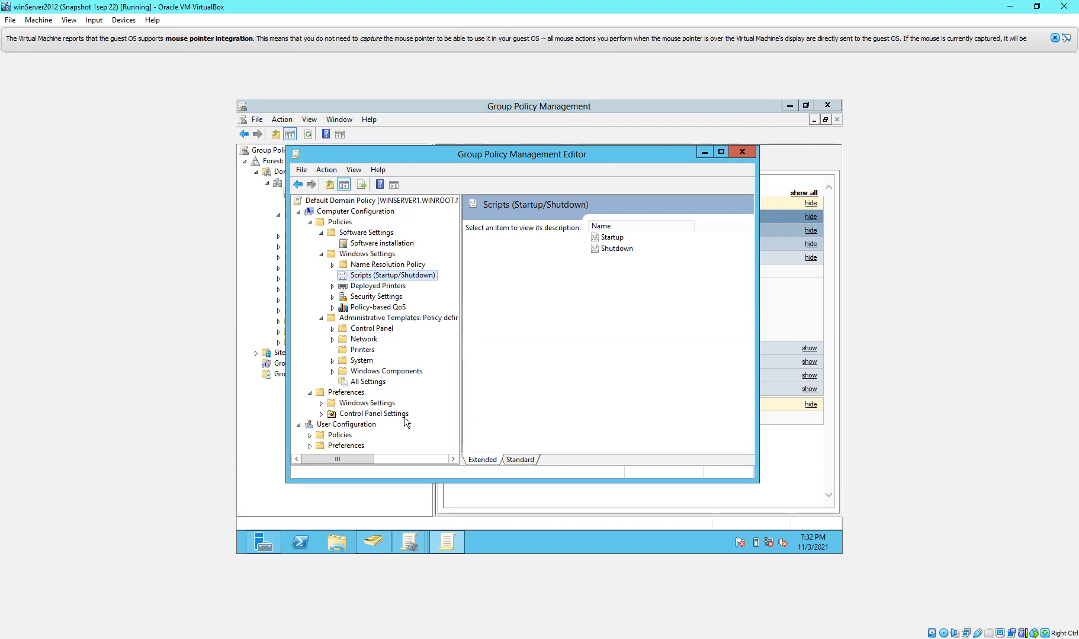
# Step: Go to the Password Policy within Windows Settings, Security Settings, Account Policies under Computer Configuration
pyautogui.click(321, 254)
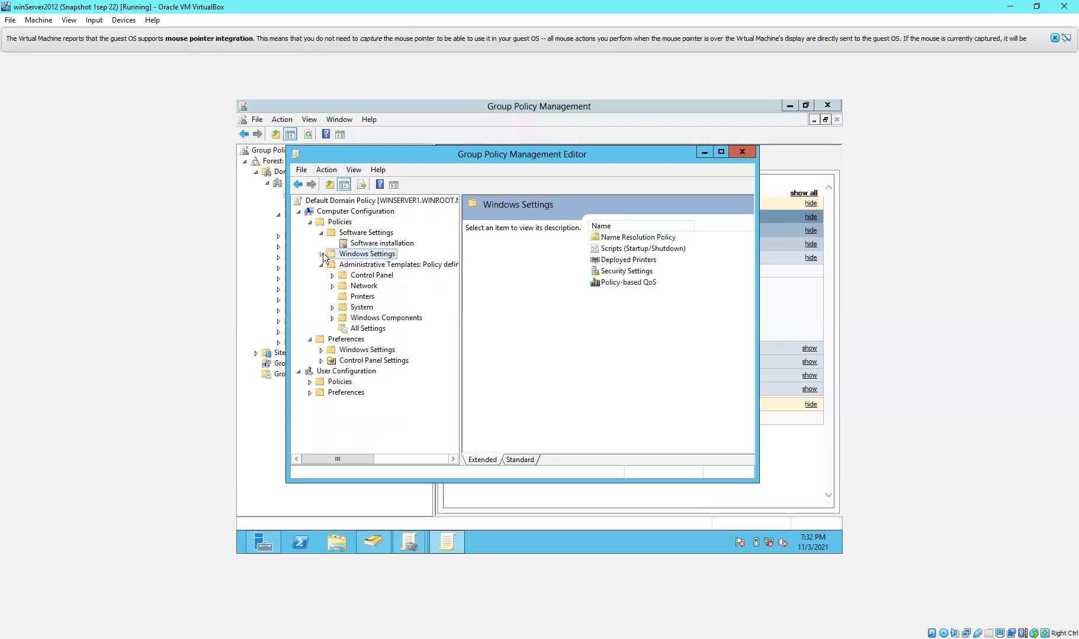
pyautogui.click(322, 254)
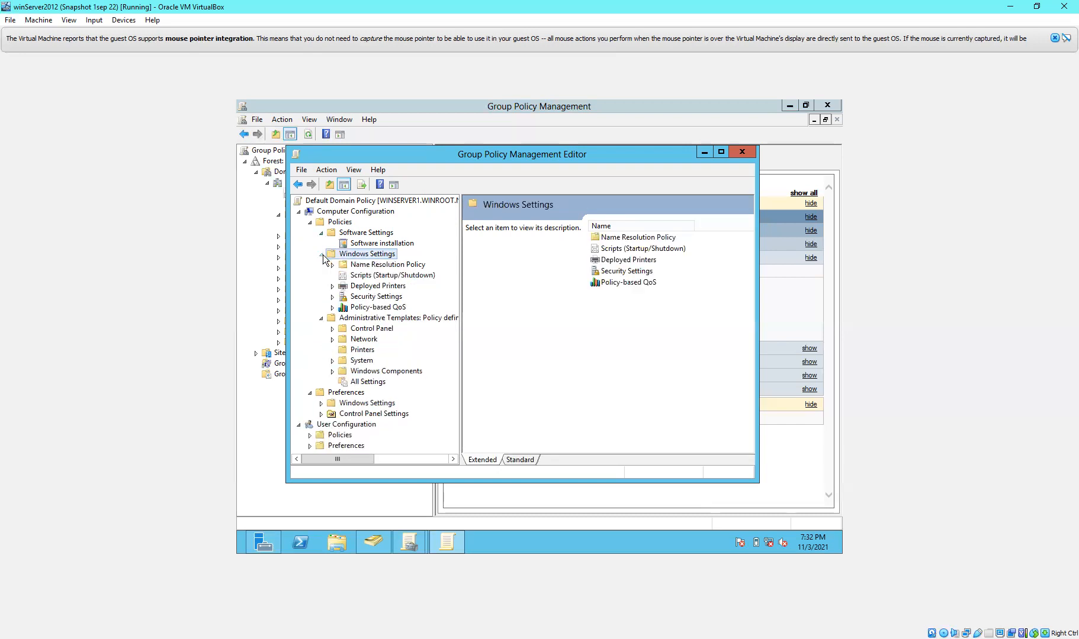
pyautogui.doubleClick(357, 297)
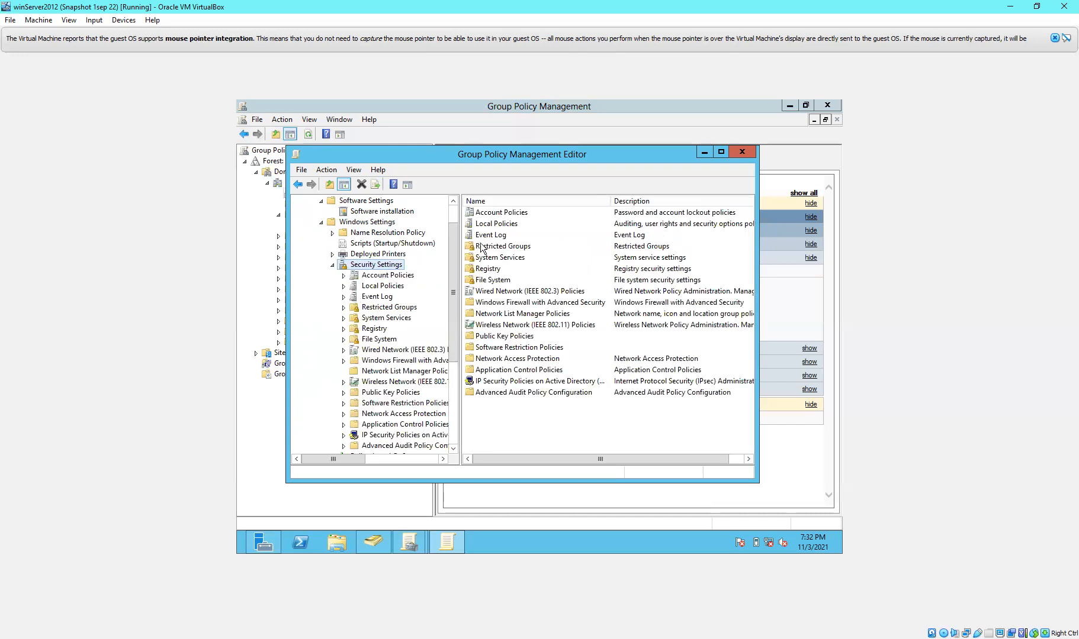
pyautogui.doubleClick(510, 216)
pyautogui.doubleClick(511, 217)
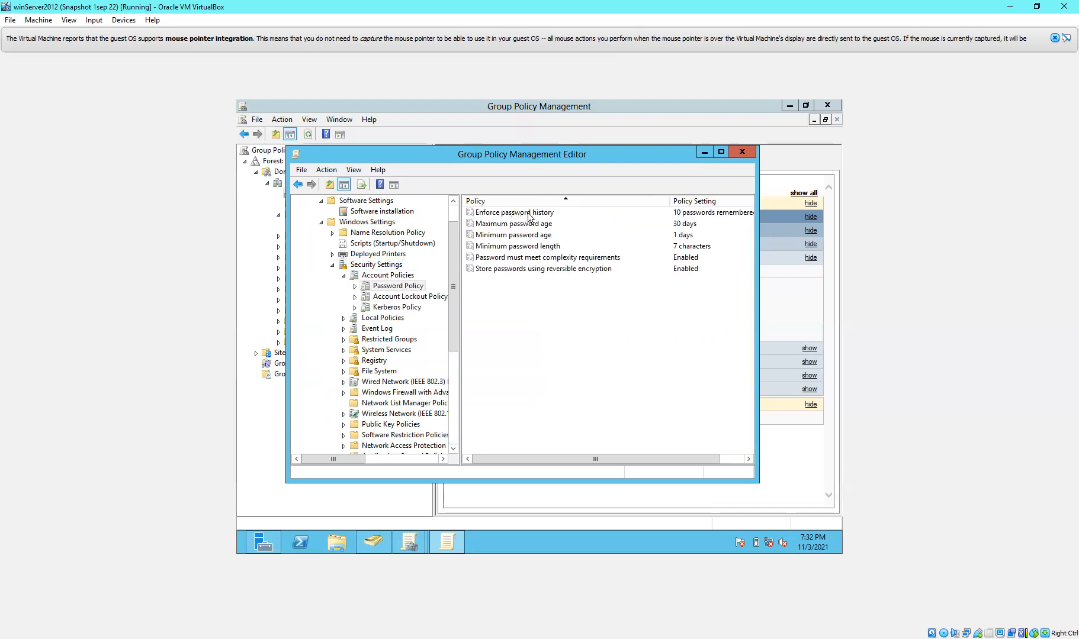
# Step: View the Enforce password history setting and read its explanation, leaving its value as it is
pyautogui.doubleClick(530, 216)
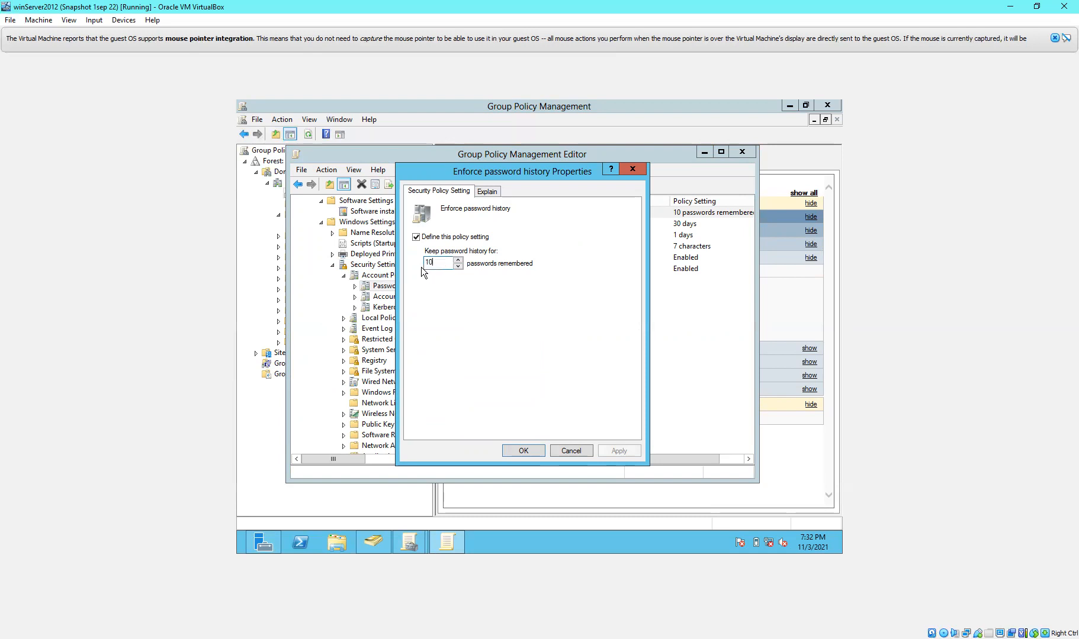
pyautogui.click(487, 191)
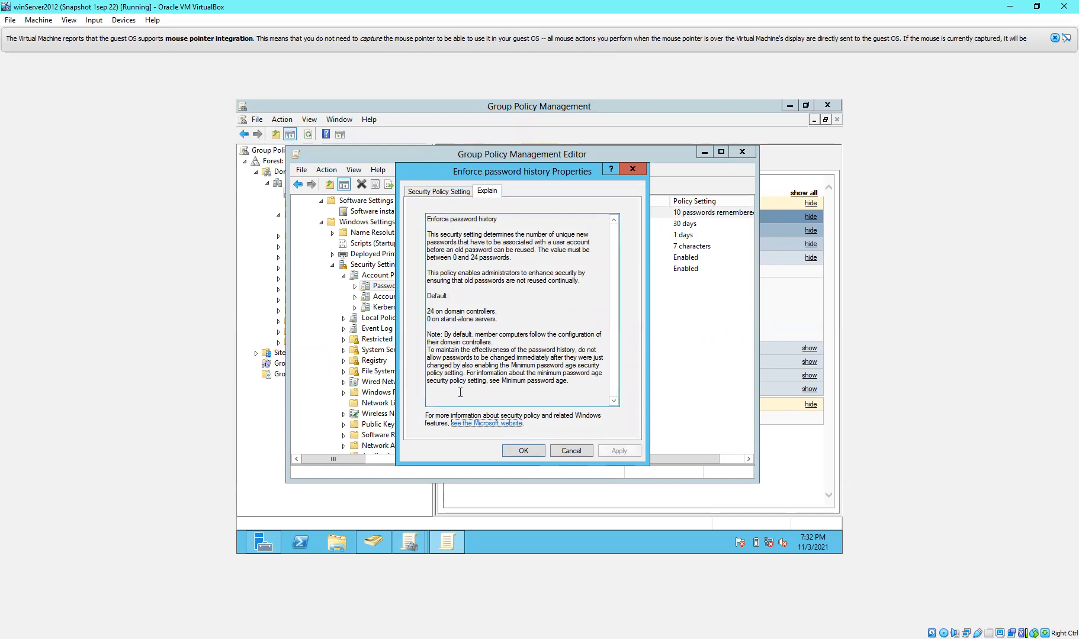
pyautogui.click(519, 448)
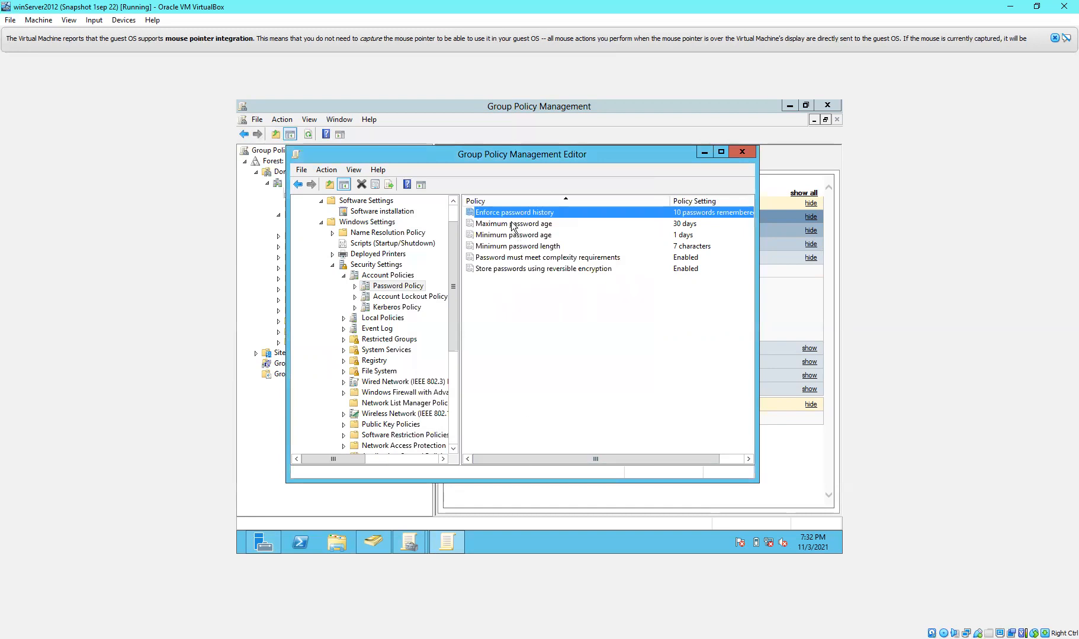
# Step: Review the properties of the maximum and minimum password age, minimum password length and password complexity policies
pyautogui.click(511, 224)
pyautogui.doubleClick(512, 224)
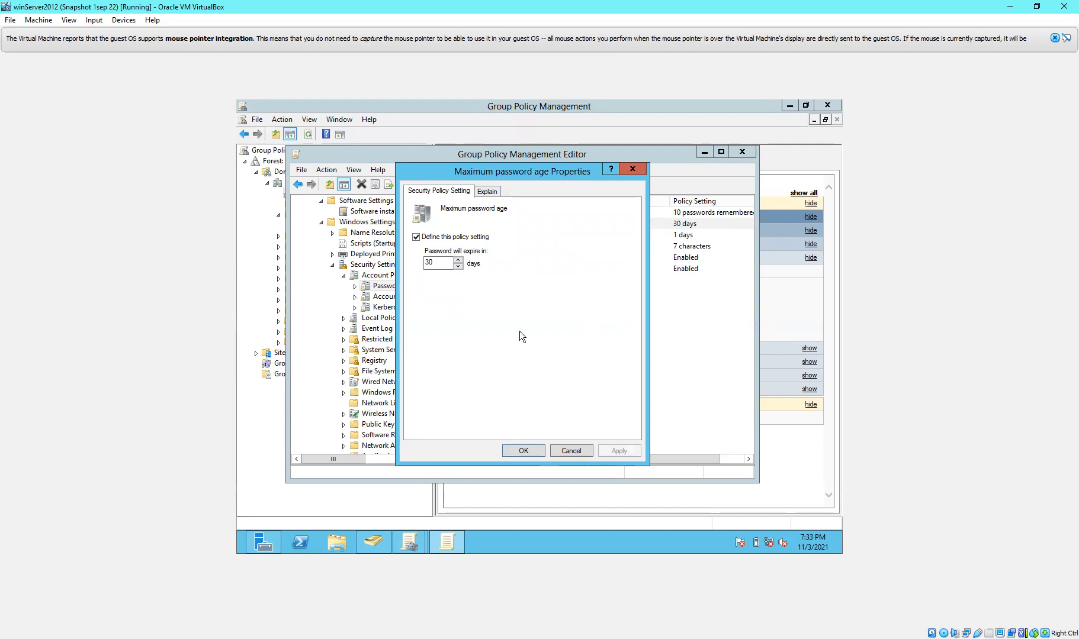
pyautogui.click(534, 450)
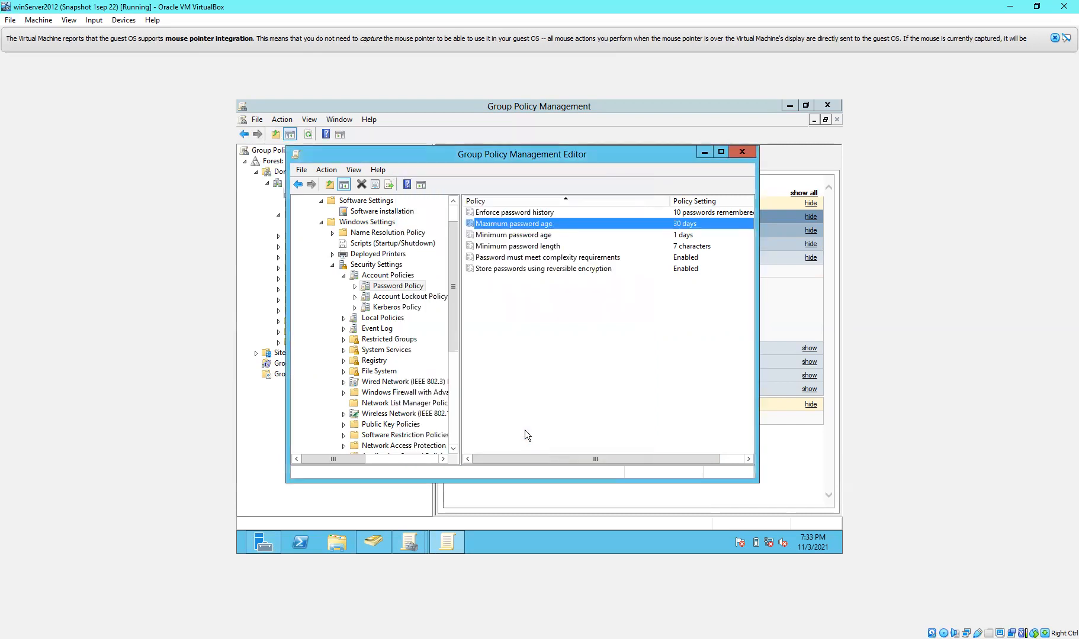
pyautogui.doubleClick(526, 235)
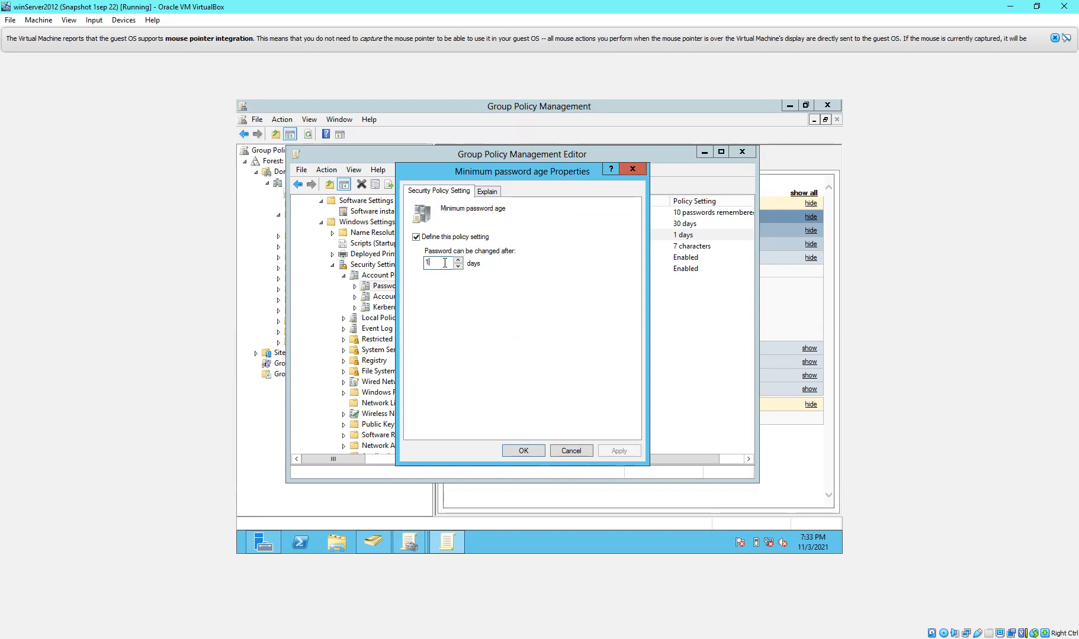
pyautogui.click(524, 452)
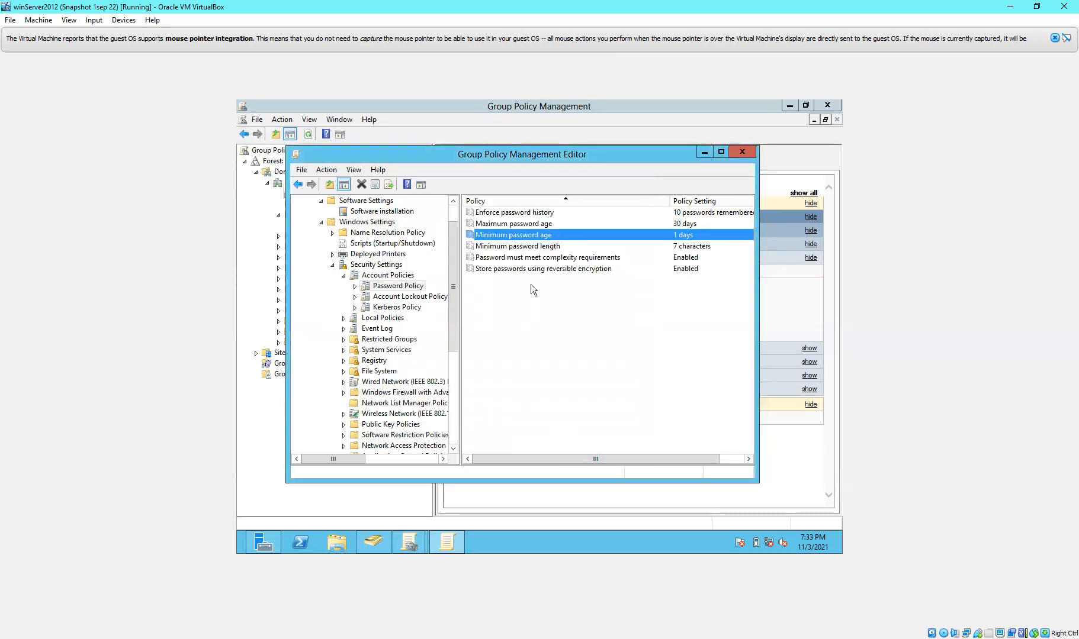
pyautogui.doubleClick(557, 247)
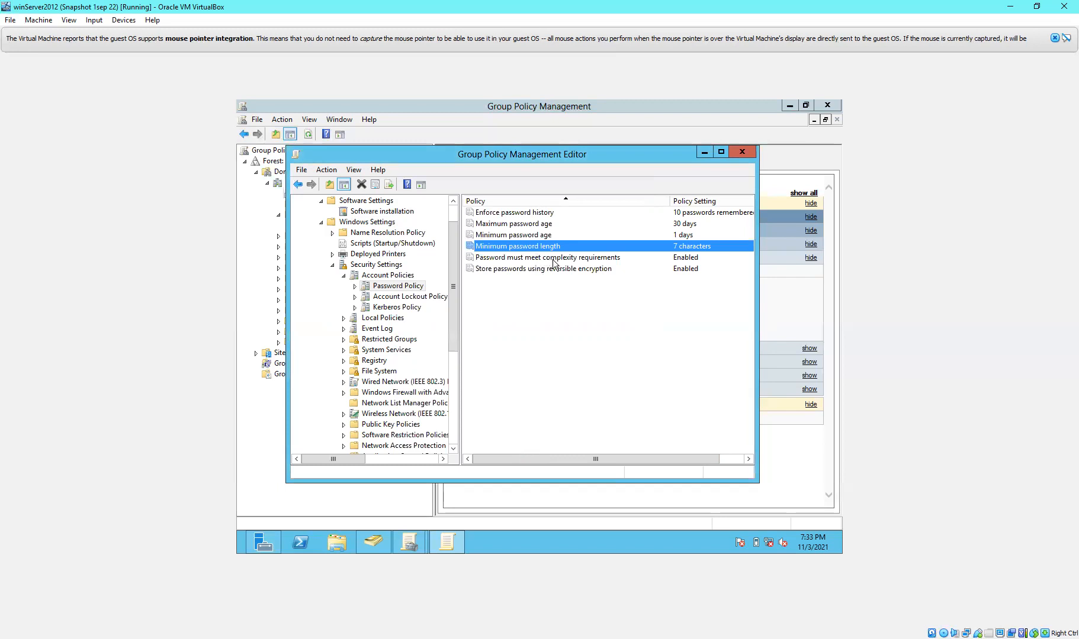
pyautogui.doubleClick(553, 258)
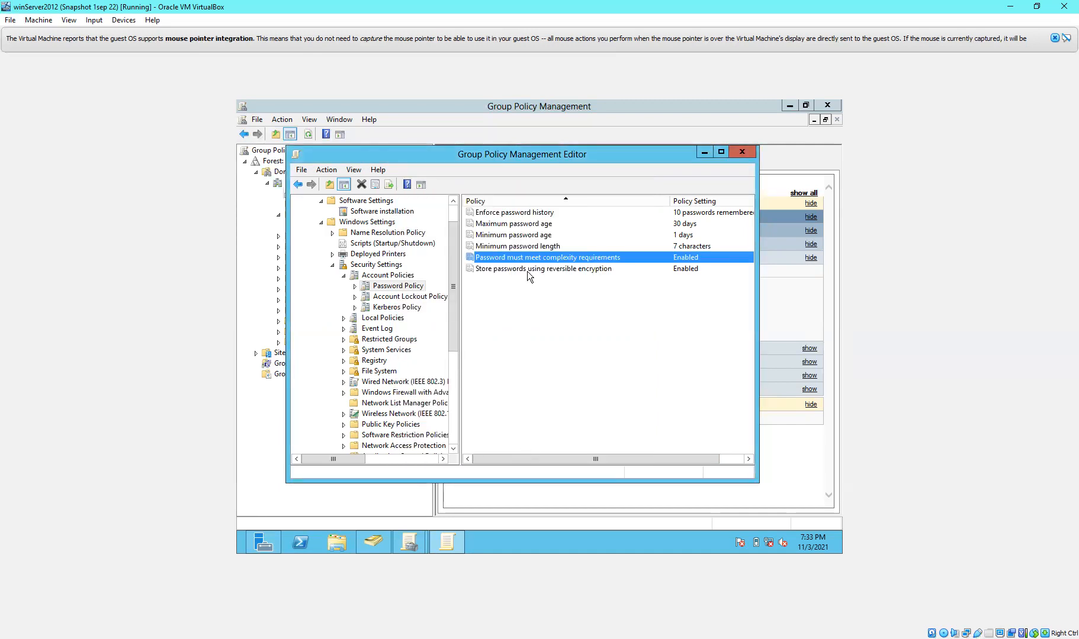
# Step: Open the Account Lockout Policy and read the explanation of the Account lockout duration setting
pyautogui.click(419, 298)
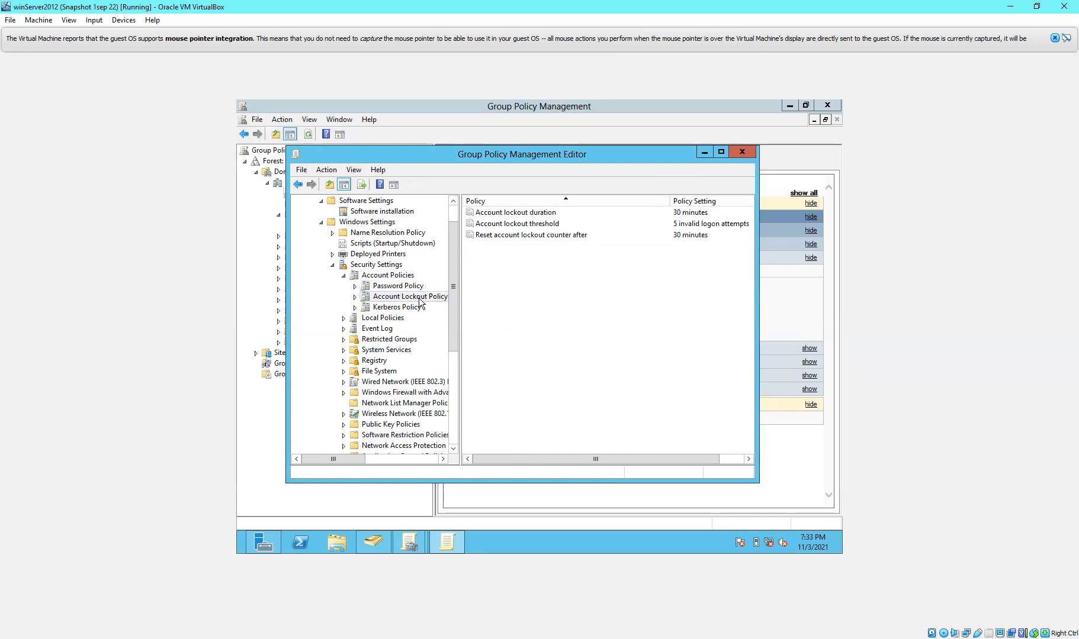
pyautogui.doubleClick(527, 213)
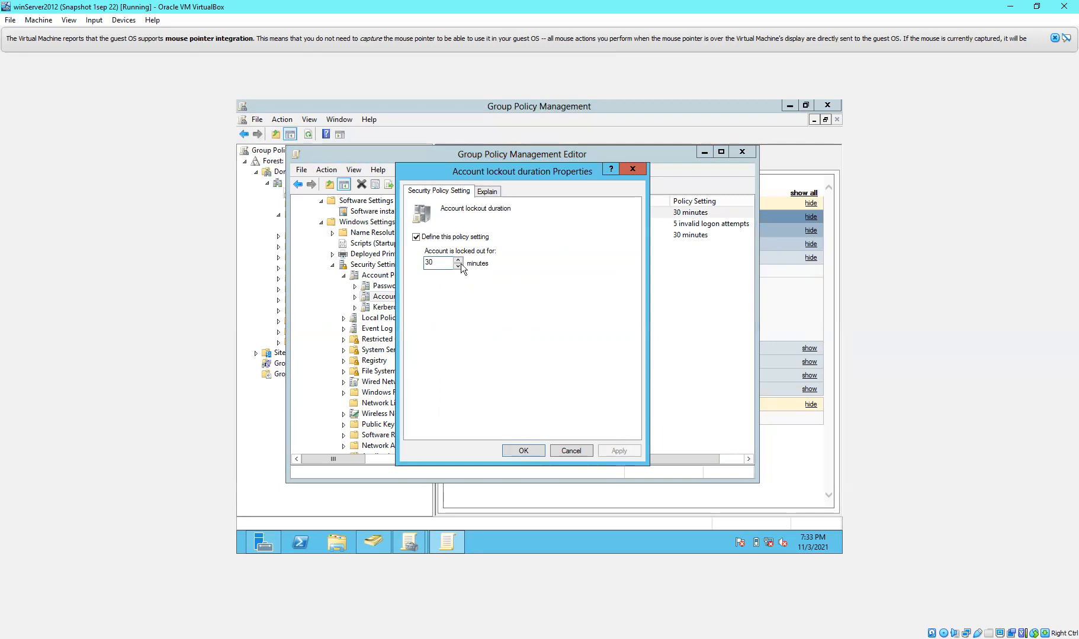
pyautogui.click(489, 191)
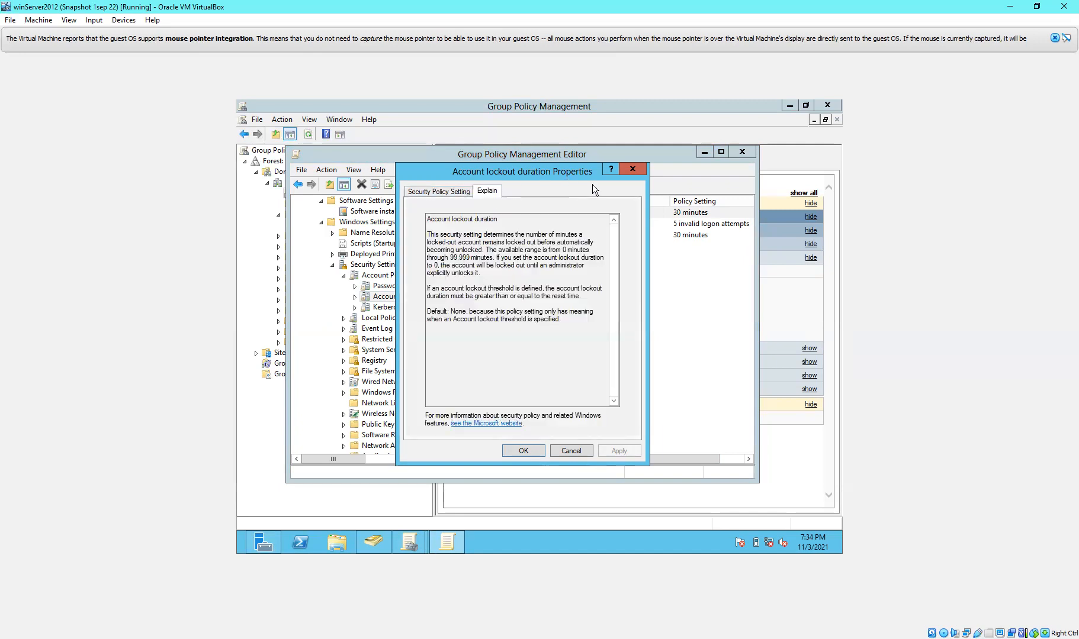
pyautogui.click(627, 169)
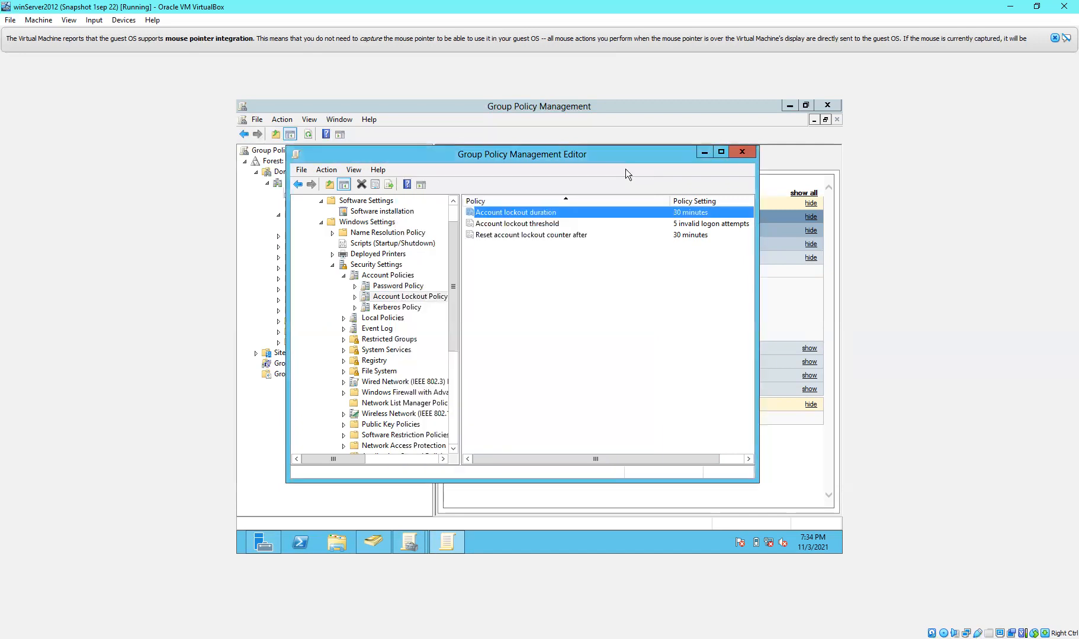
# Step: View the Account lockout threshold setting, read its explanation and close its properties
pyautogui.click(541, 225)
pyautogui.doubleClick(541, 225)
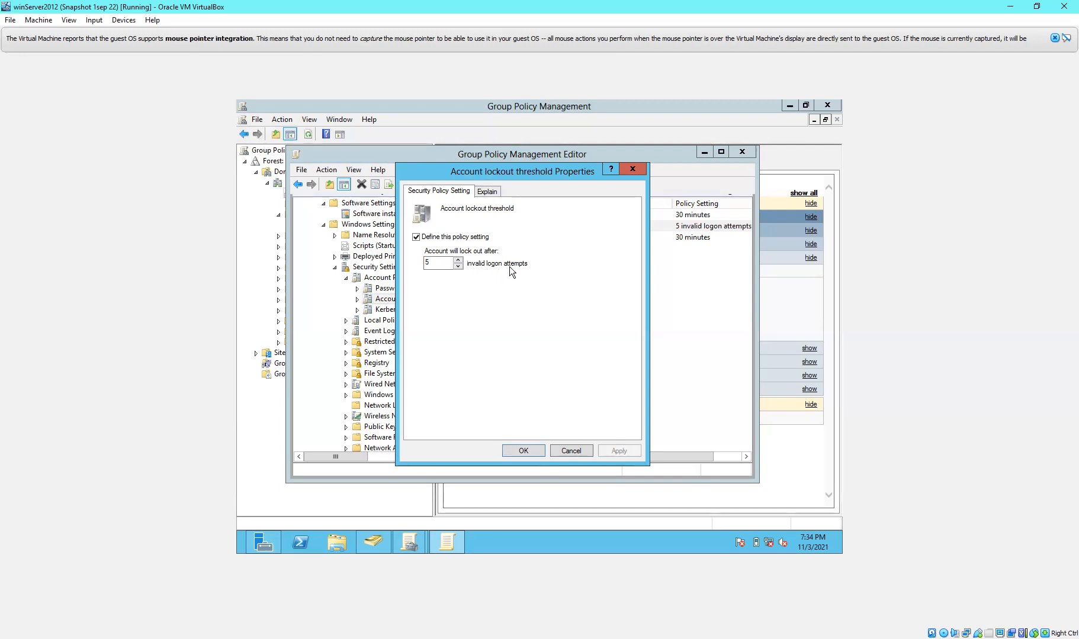
pyautogui.click(482, 193)
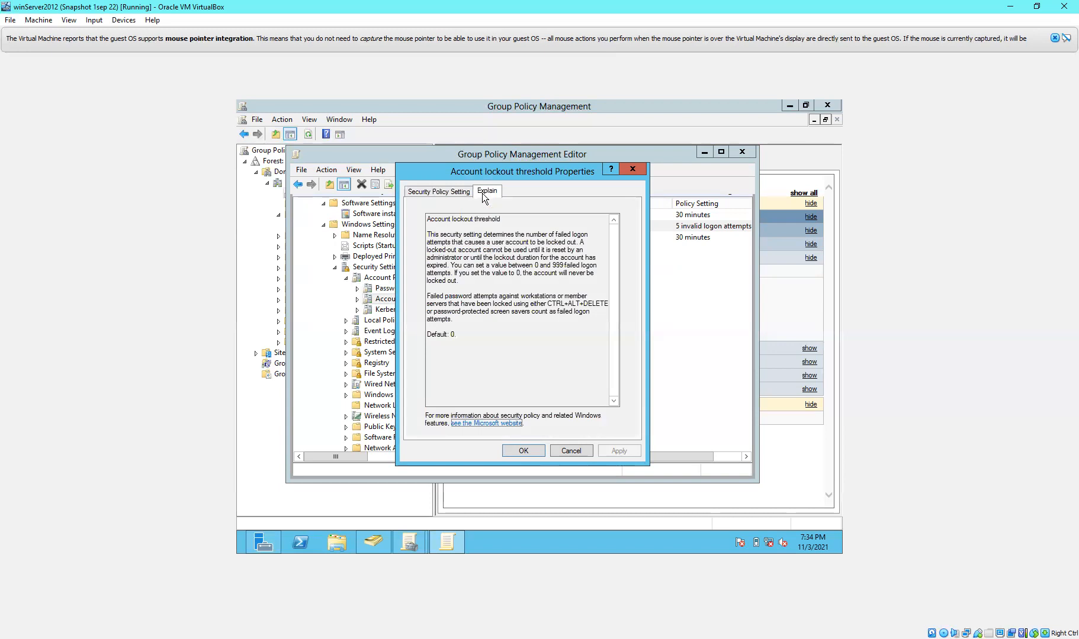
pyautogui.click(633, 169)
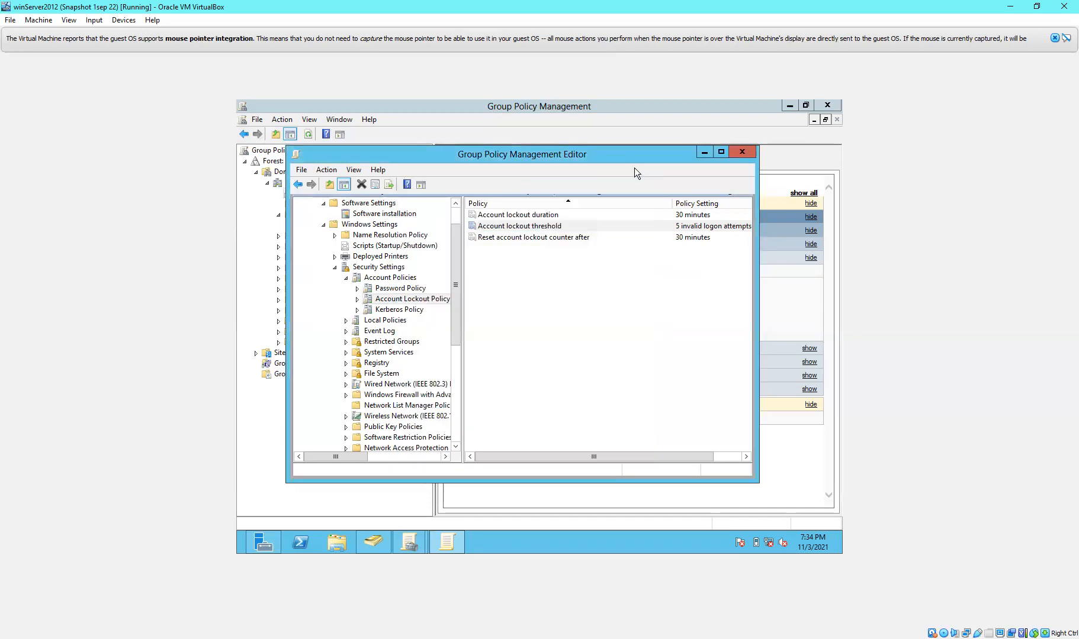
# Step: View the Reset account lockout counter after setting, read its explanation and close its properties
pyautogui.doubleClick(516, 237)
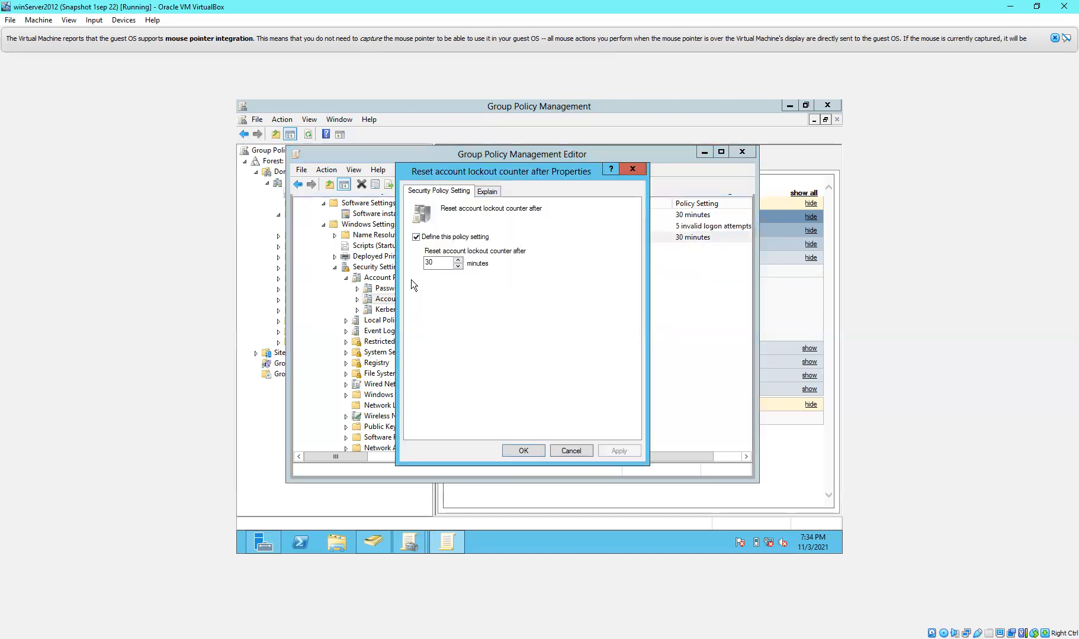
pyautogui.click(490, 196)
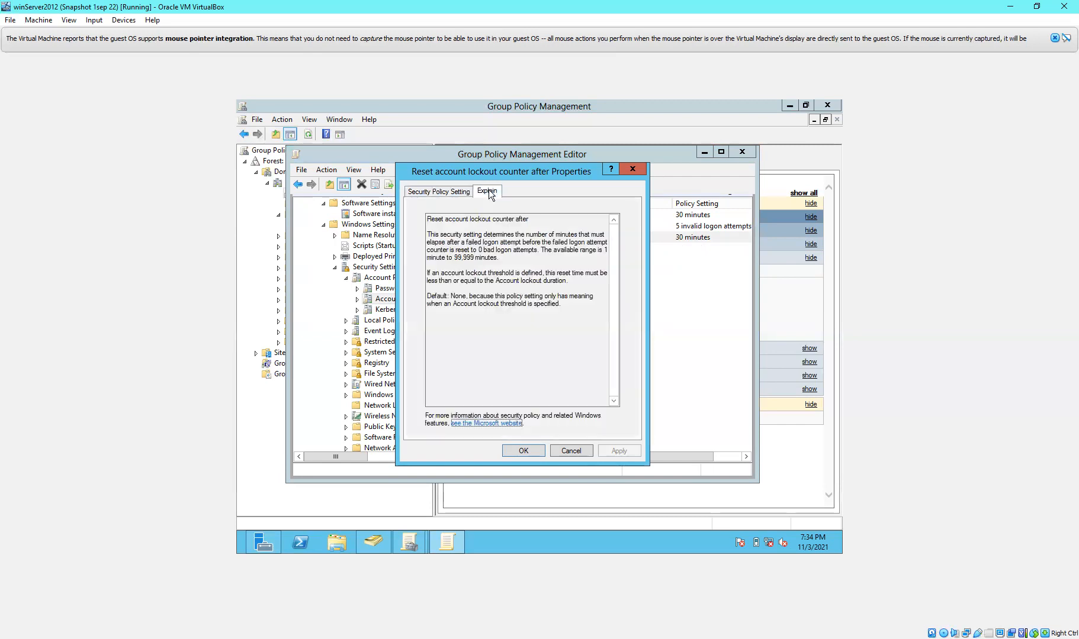
pyautogui.click(525, 451)
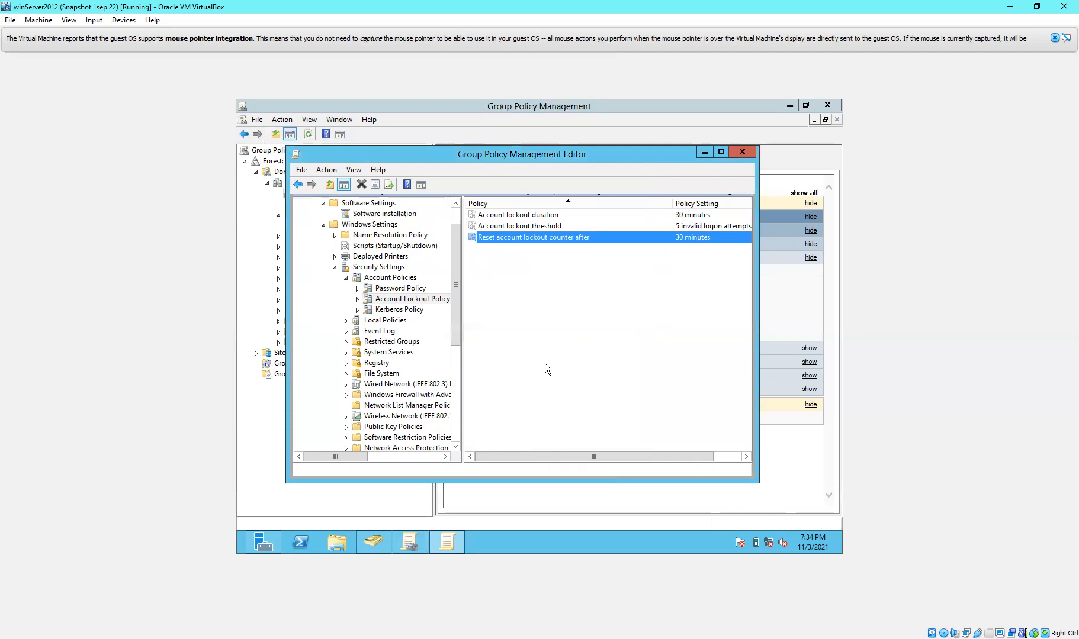
pyautogui.click(545, 364)
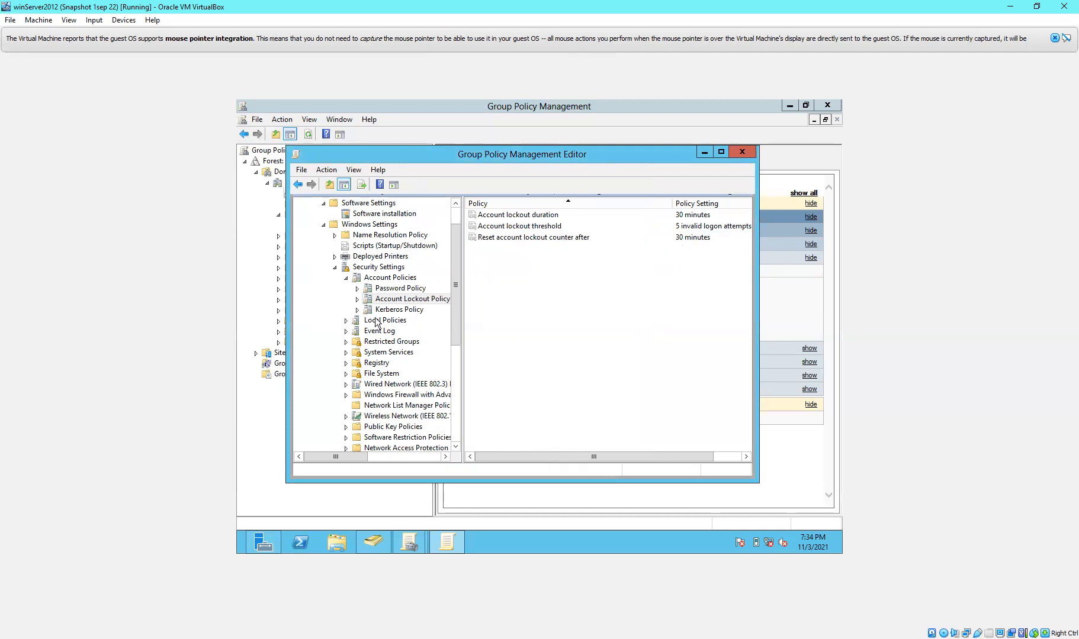
# Step: Look through the categories of Local Policies, and collapse Windows Settings to expand Control Panel under Administrative Templates
pyautogui.click(347, 321)
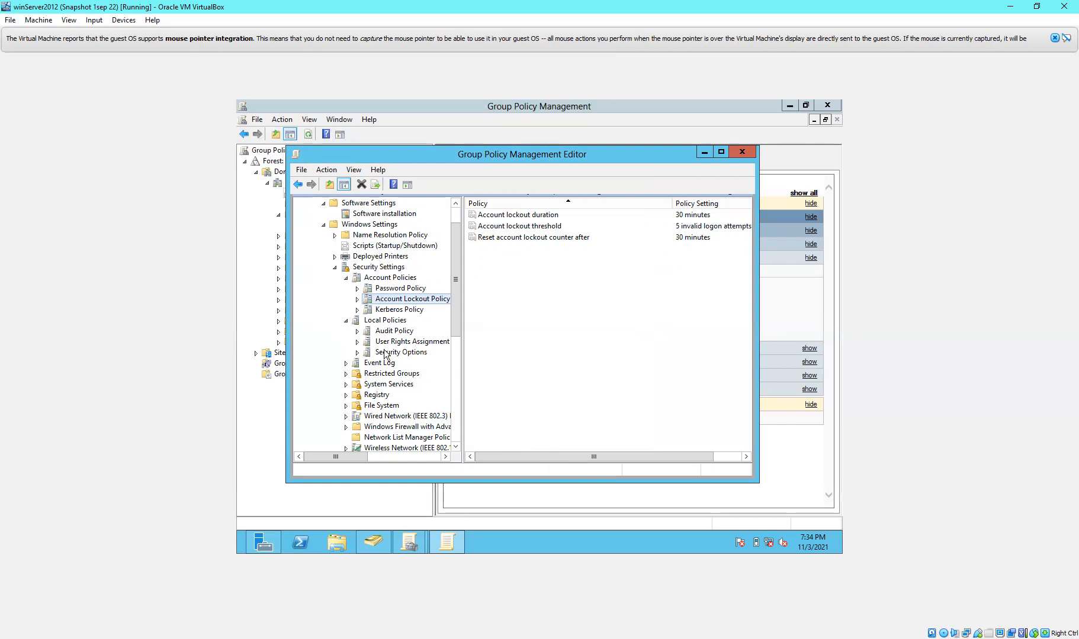
pyautogui.click(325, 226)
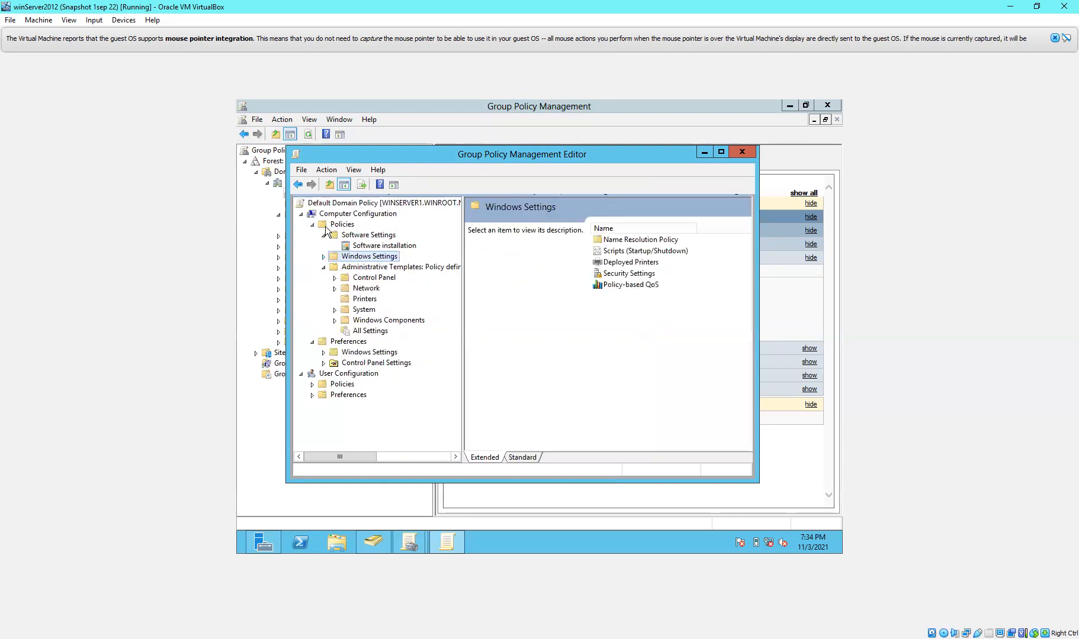
pyautogui.click(334, 279)
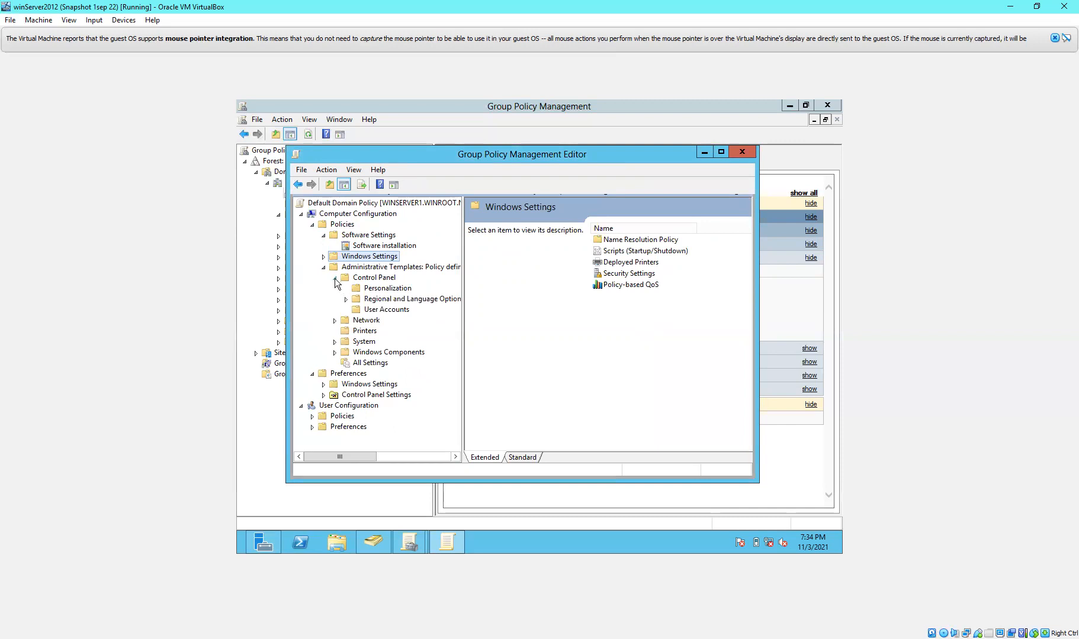
# Step: Collapse the Policies and Preferences branches under Computer Configuration and minimize the policy editor
pyautogui.click(334, 278)
pyautogui.click(324, 267)
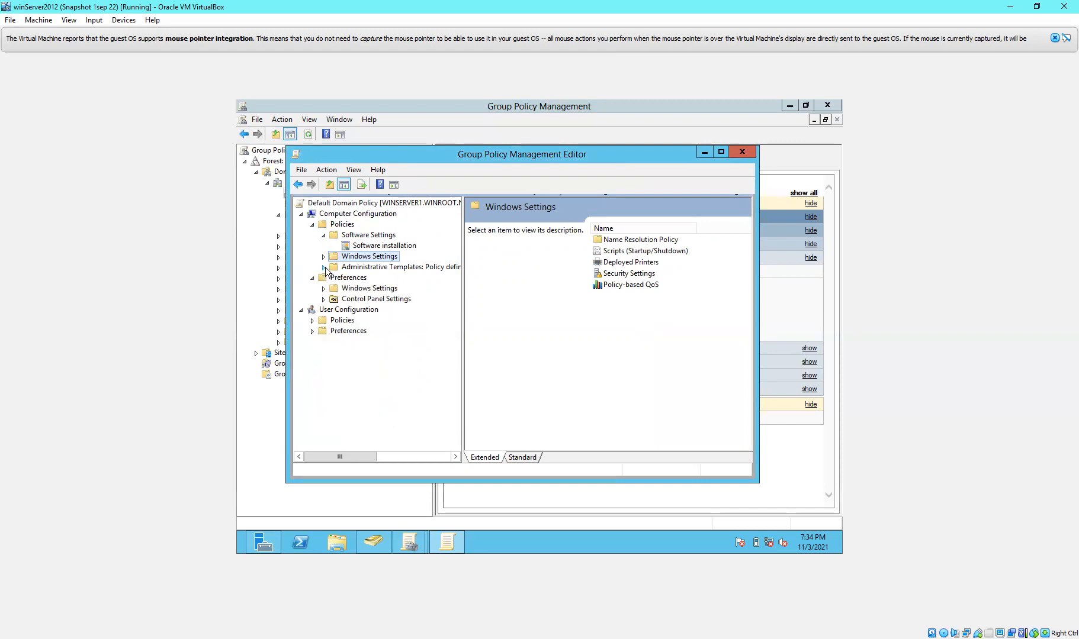
pyautogui.click(324, 236)
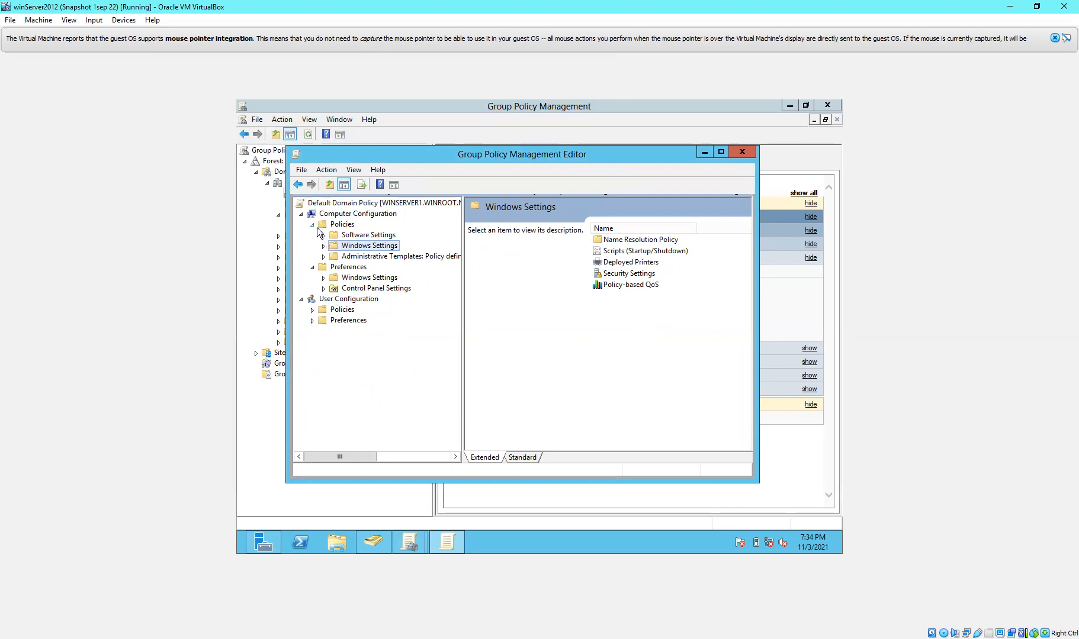
pyautogui.click(312, 225)
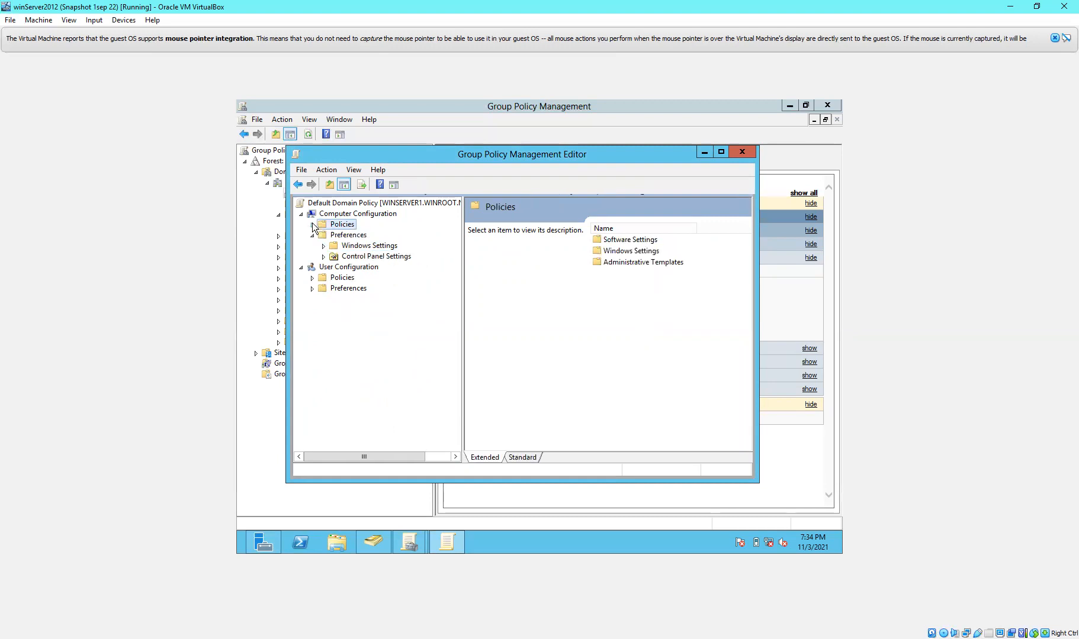
pyautogui.click(312, 236)
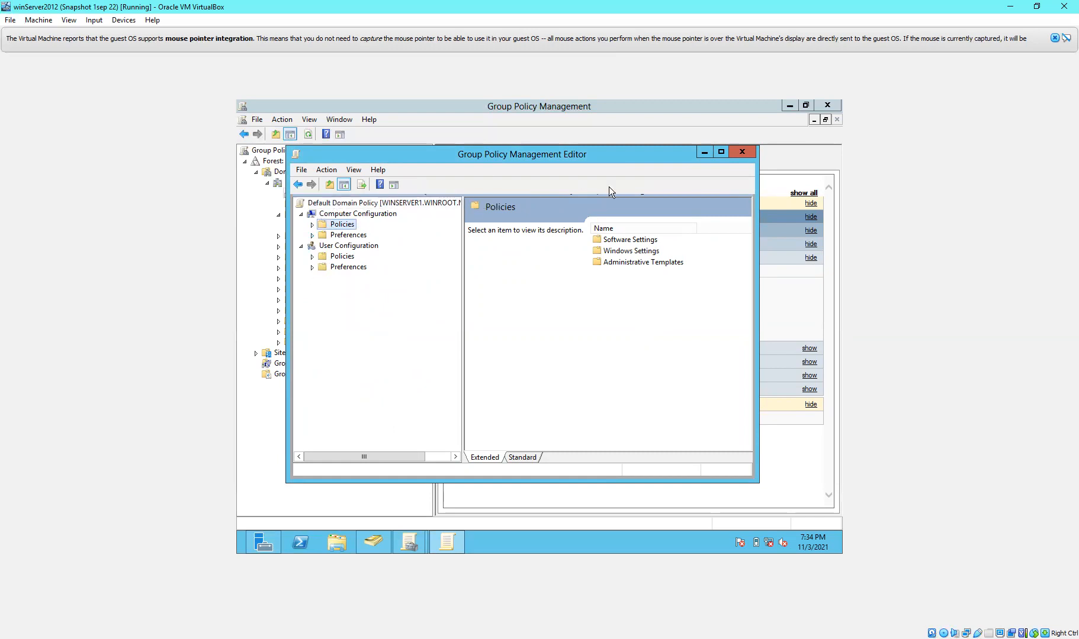
pyautogui.click(704, 153)
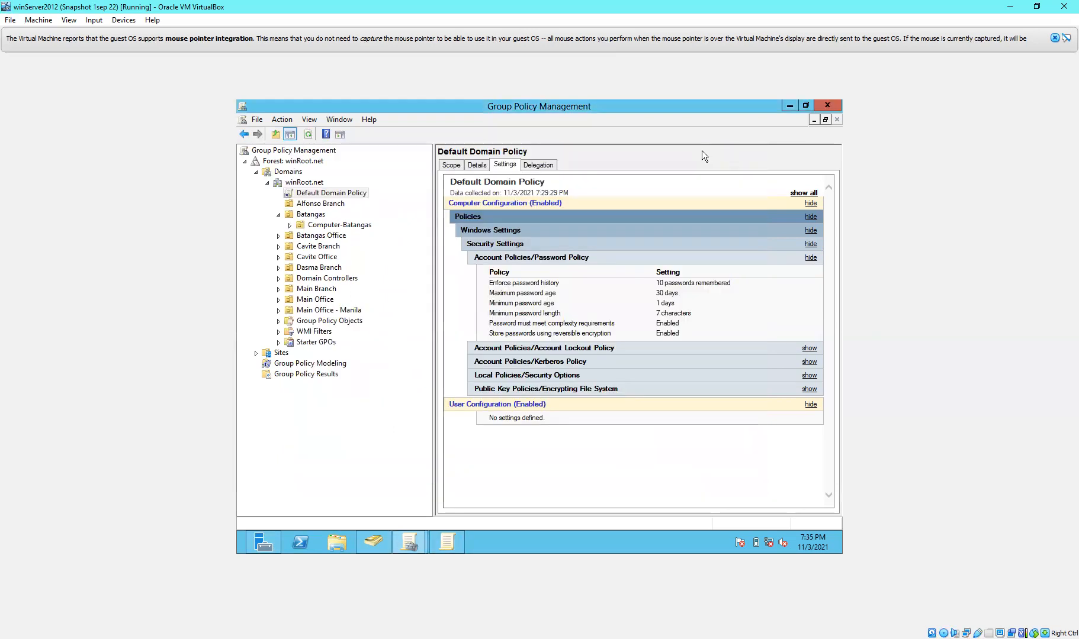
# Step: Review the Account Lockout Policy, Kerberos Policy, Security Options and Encrypting File System sections in the Default Domain Policy's settings report
pyautogui.click(485, 350)
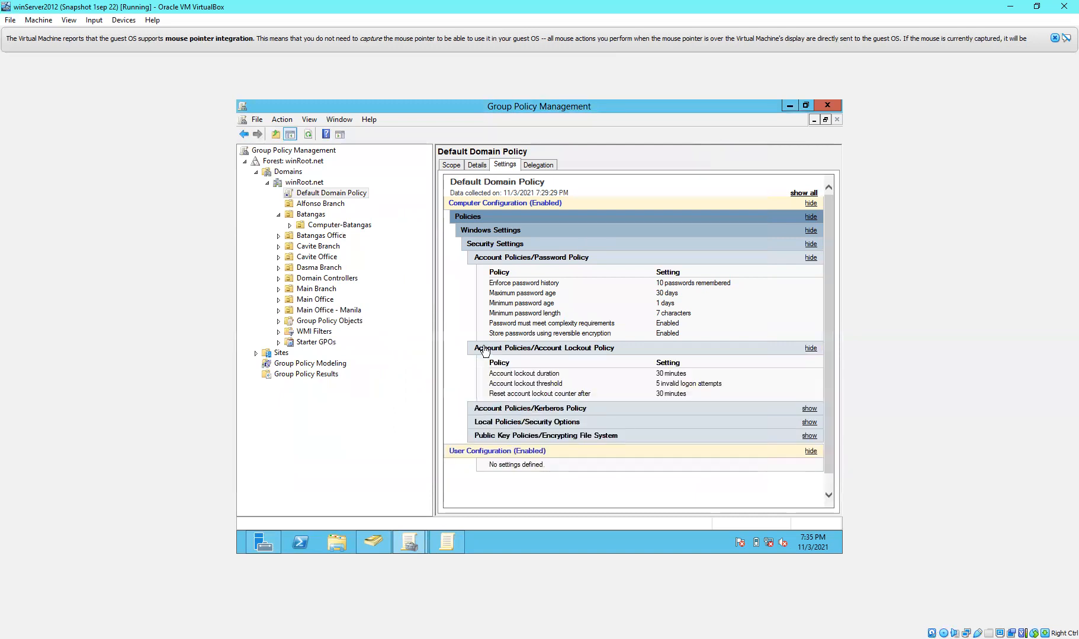
pyautogui.click(481, 413)
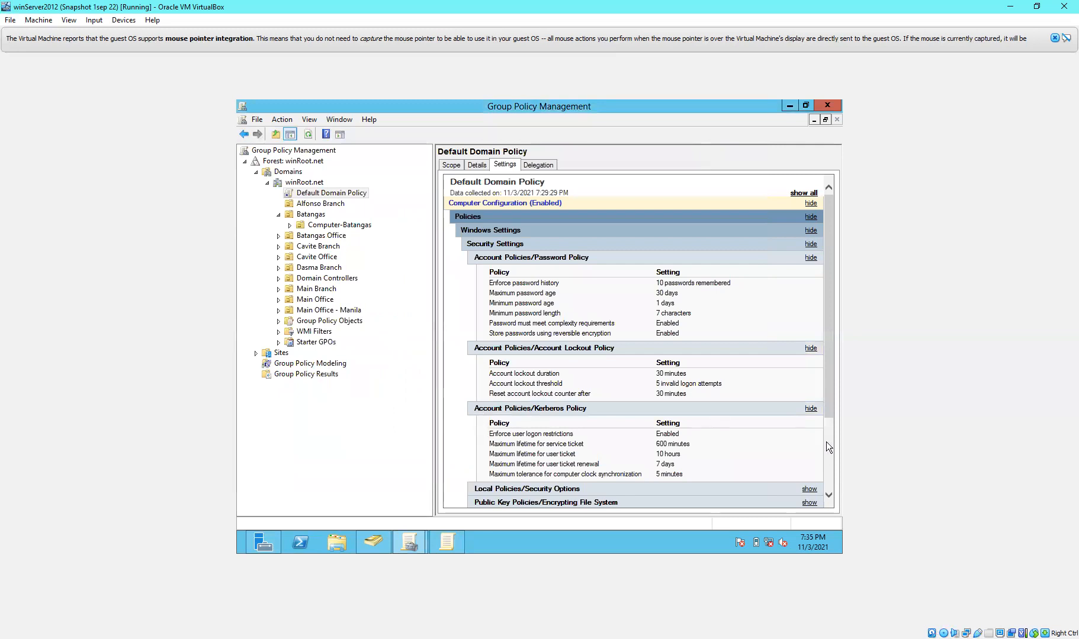
pyautogui.moveTo(828, 401); pyautogui.dragTo(833, 447)
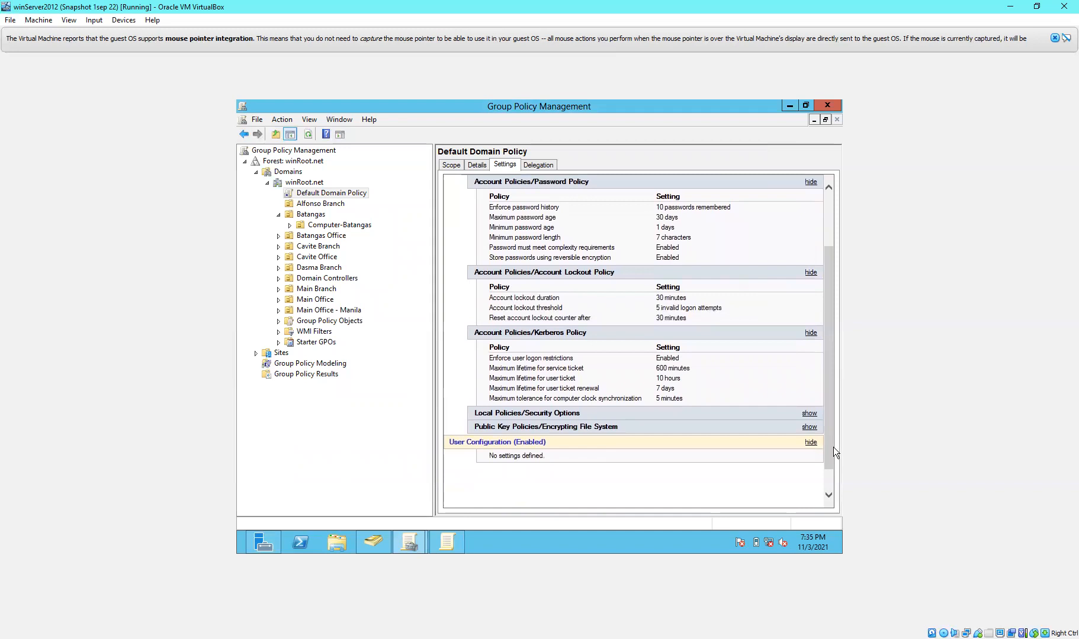
pyautogui.click(643, 416)
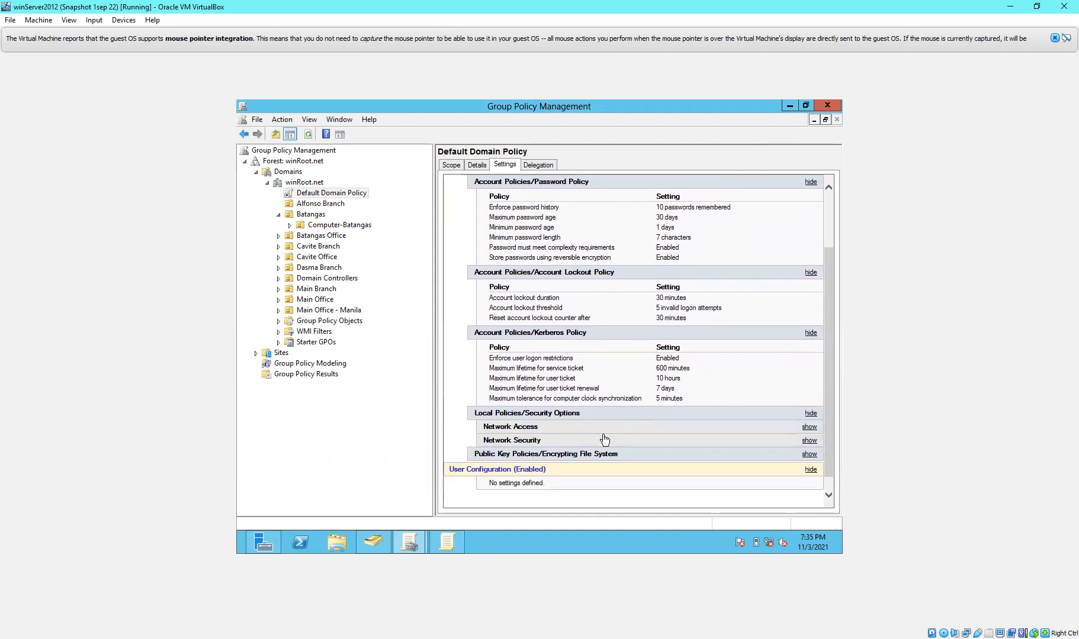
pyautogui.click(601, 456)
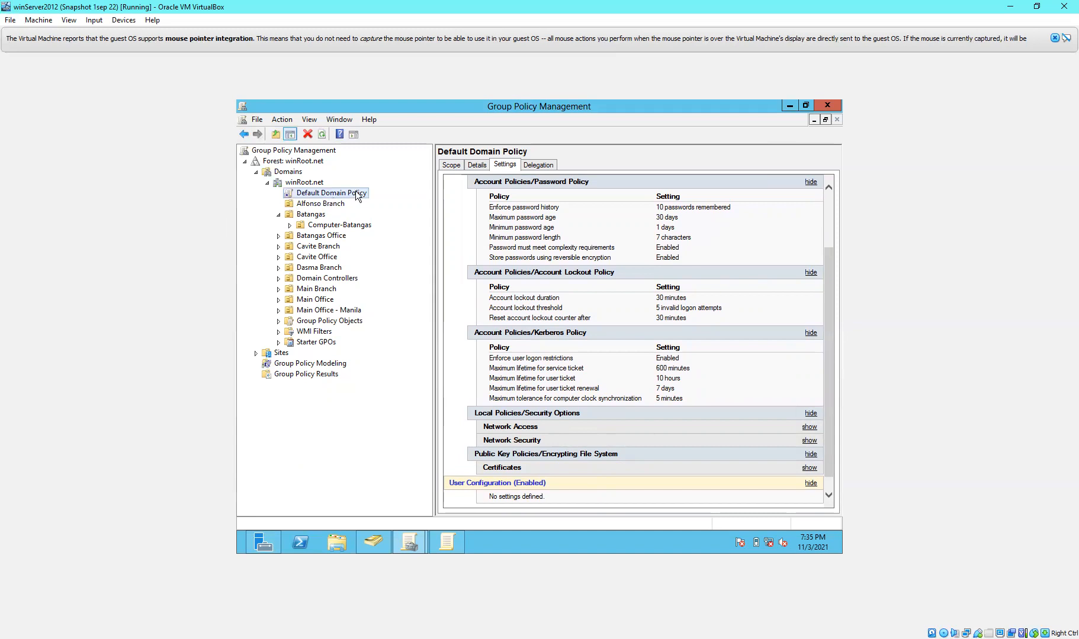
pyautogui.click(356, 191)
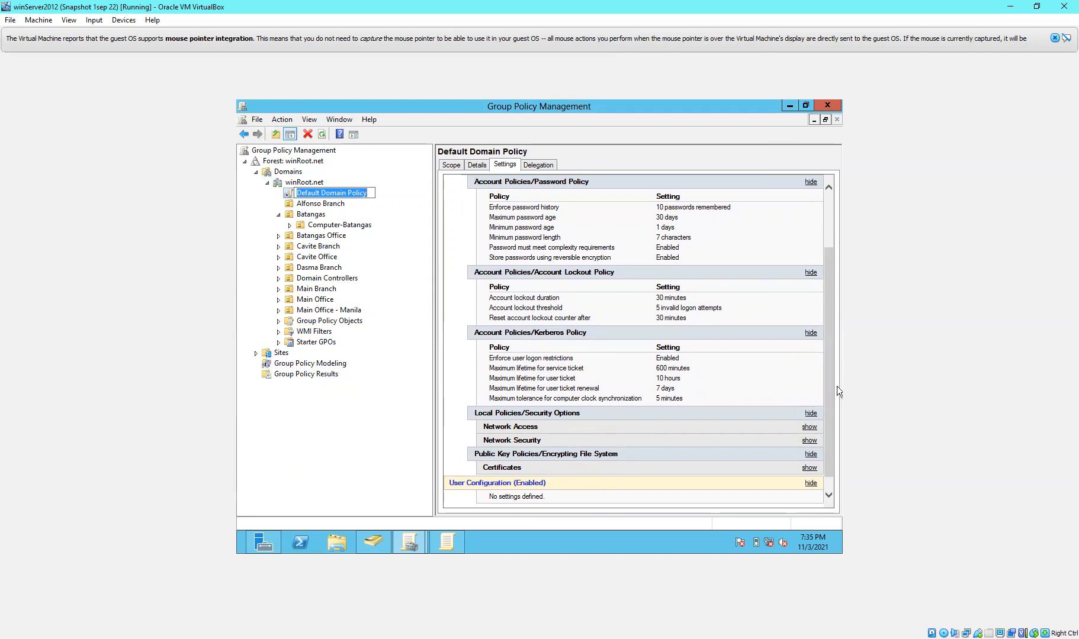
pyautogui.moveTo(827, 400); pyautogui.dragTo(709, 263)
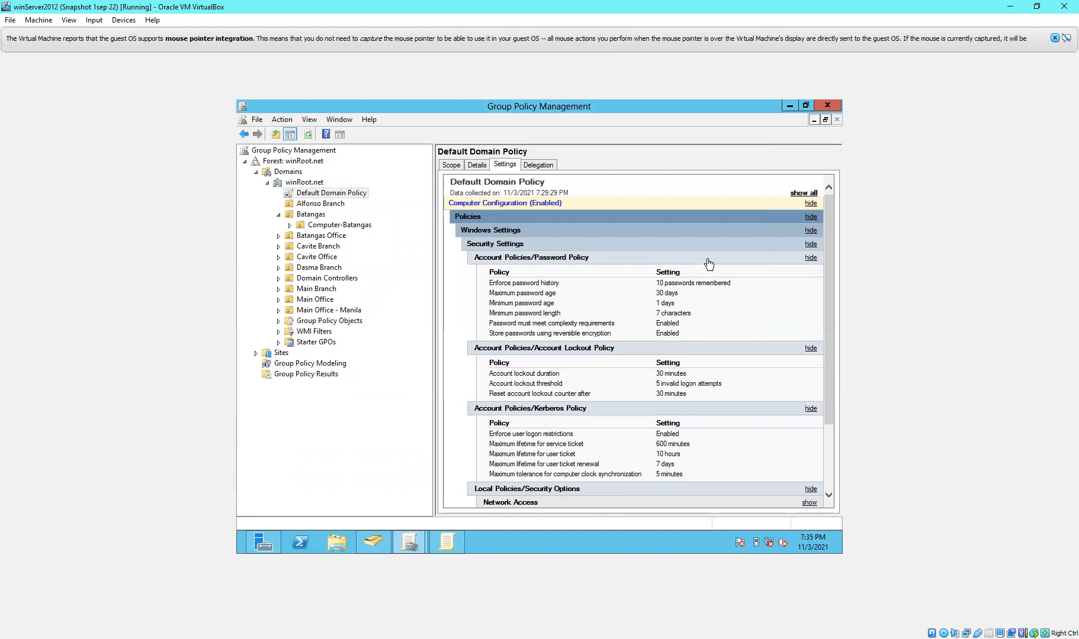
# Step: Open the Default Domain Policy for editing from its settings report, close the editor and expand Computer Configuration again
pyautogui.click(453, 205)
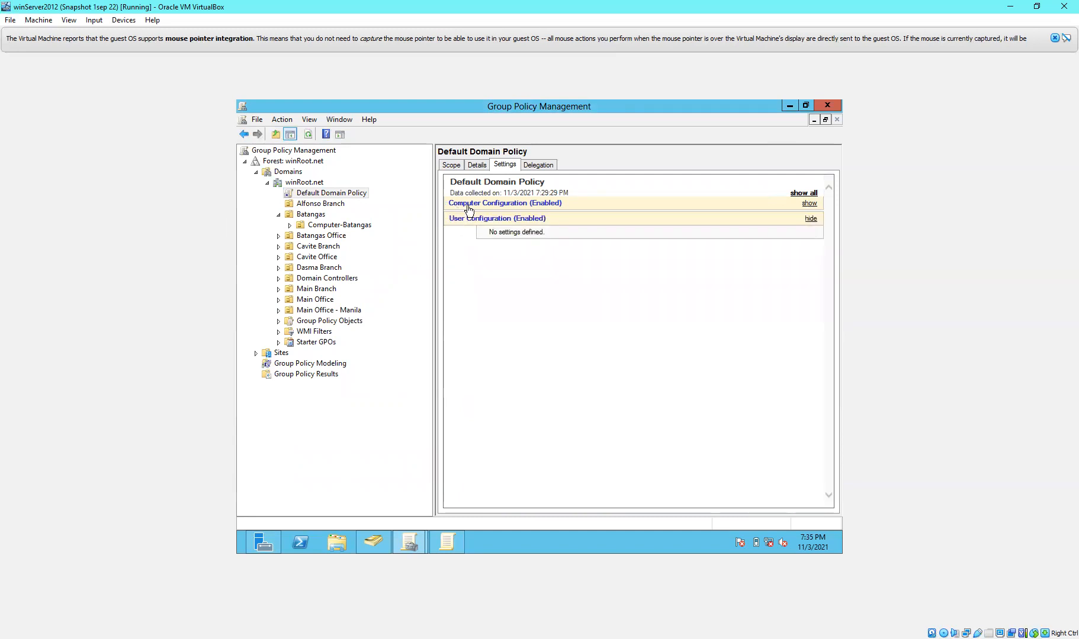
pyautogui.rightClick(467, 206)
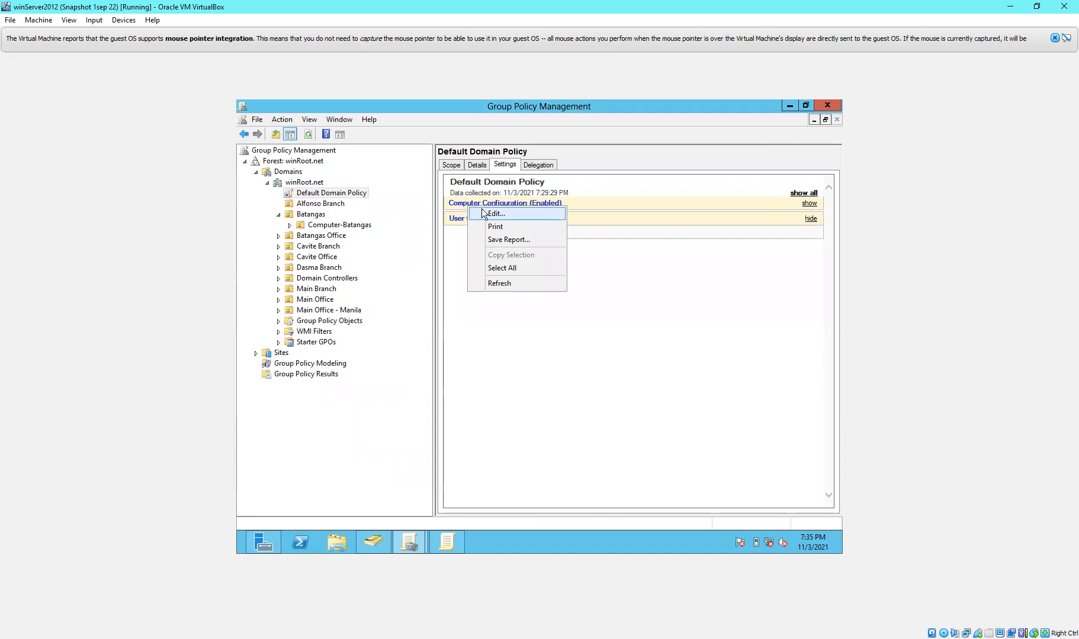
pyautogui.click(481, 209)
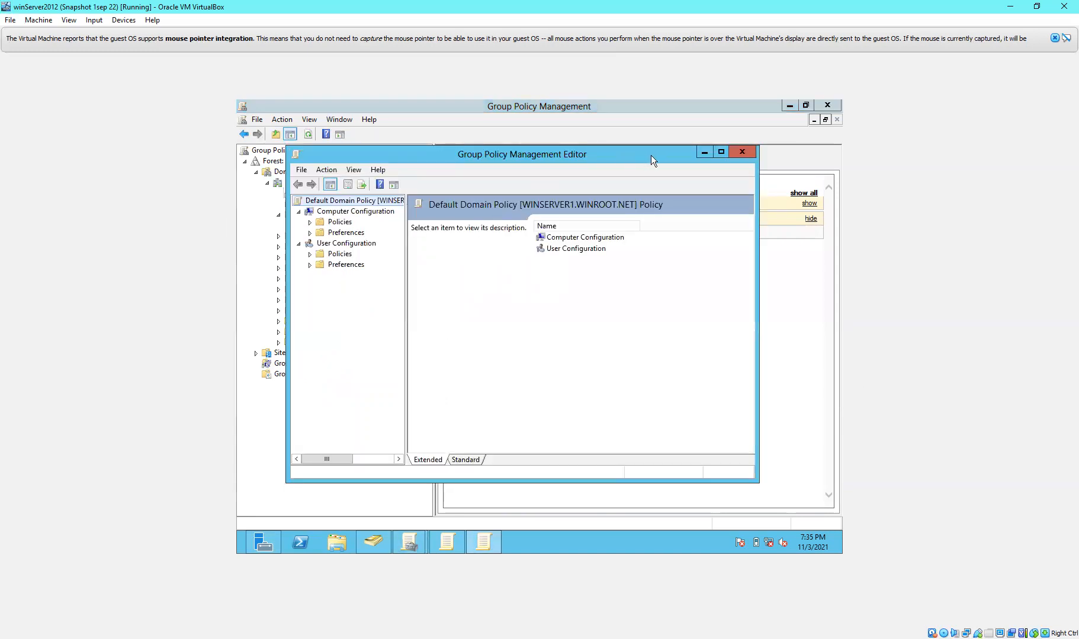
pyautogui.click(738, 150)
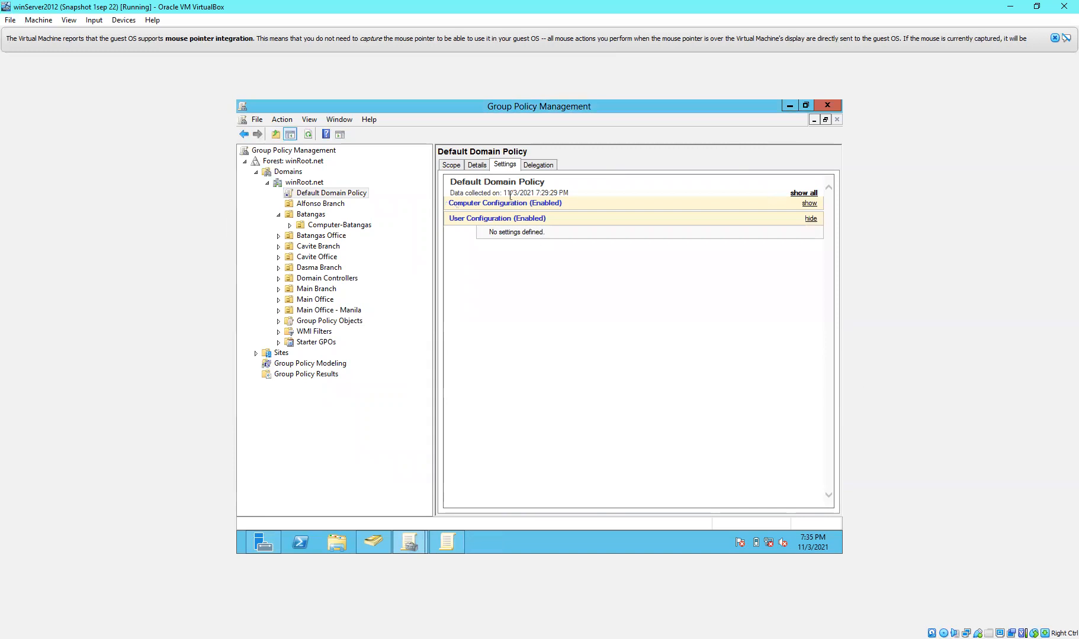
pyautogui.click(503, 207)
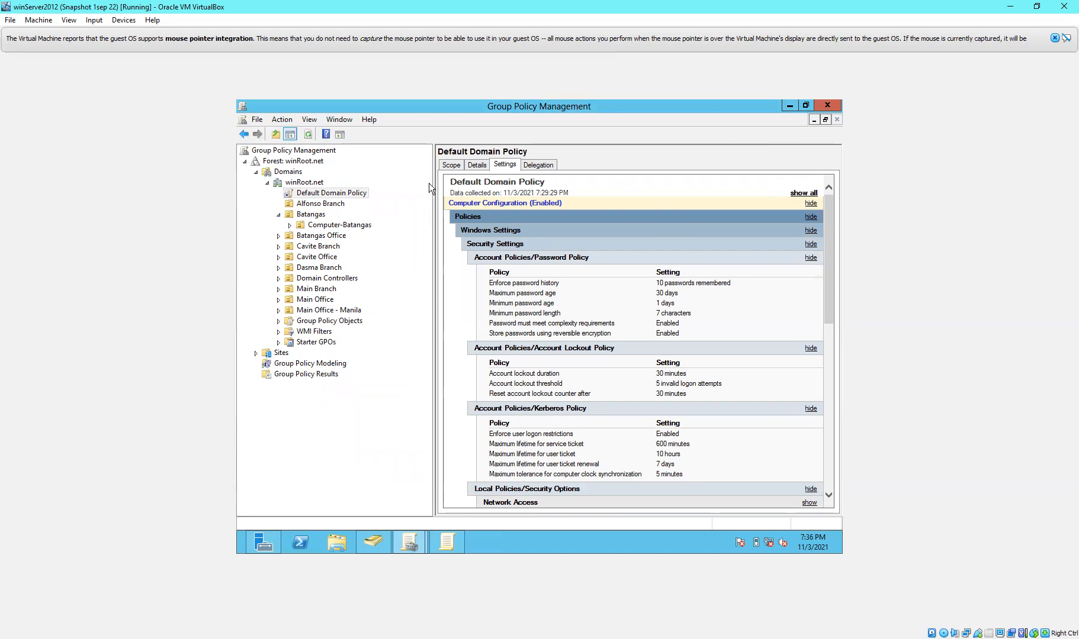
# Step: Check the scope and details of the Default Domain Policy, and expand the Main Branch organizational unit
pyautogui.click(454, 165)
pyautogui.click(478, 164)
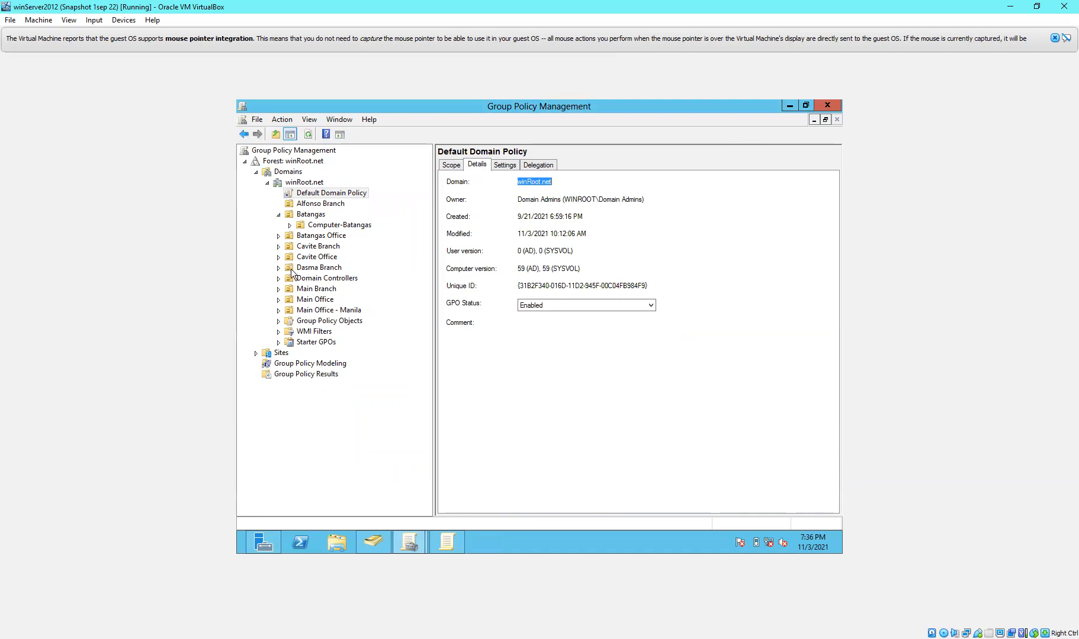
pyautogui.click(313, 290)
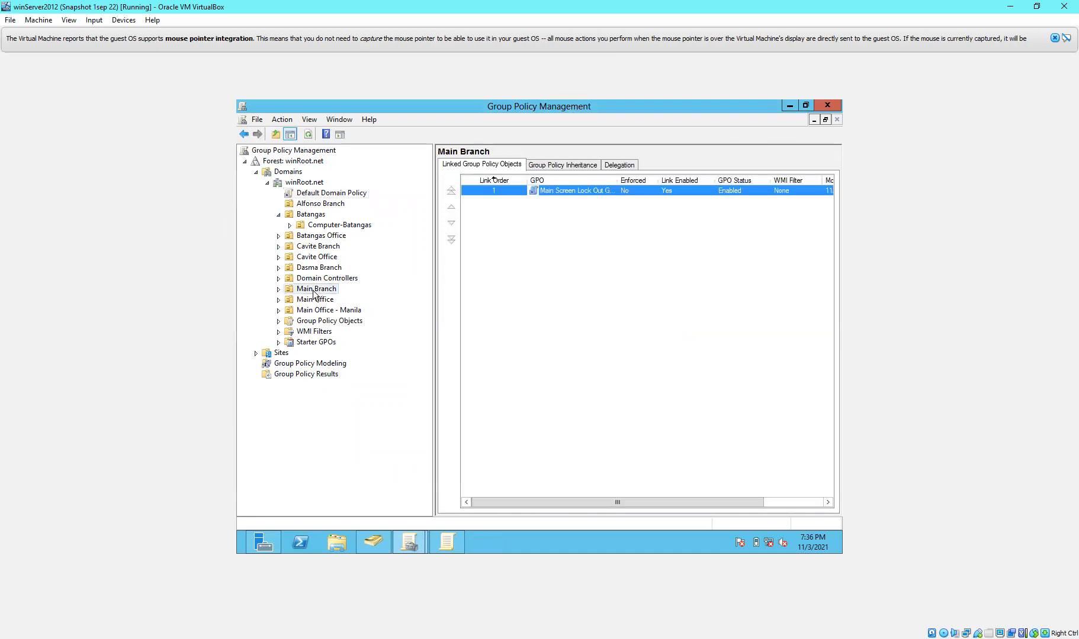
pyautogui.click(279, 290)
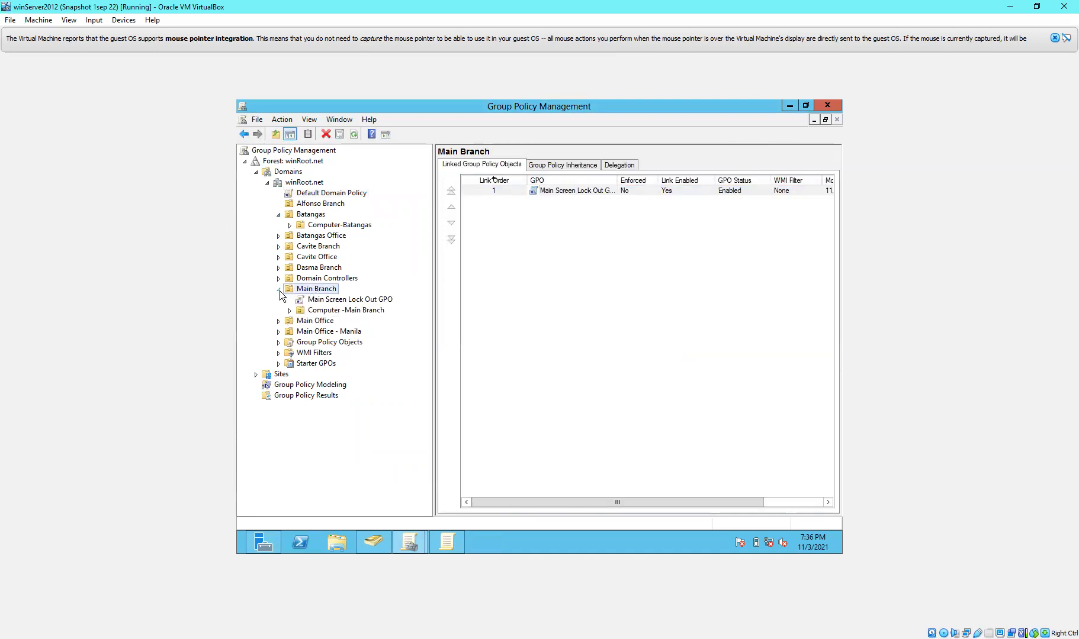
pyautogui.rightClick(314, 293)
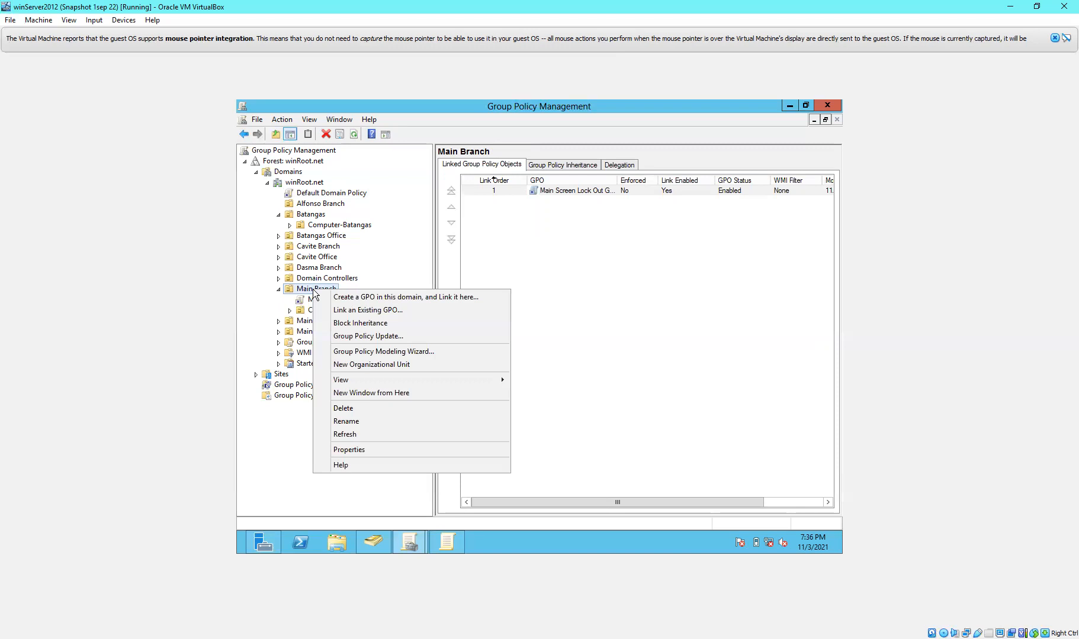
pyautogui.click(307, 293)
pyautogui.click(307, 293)
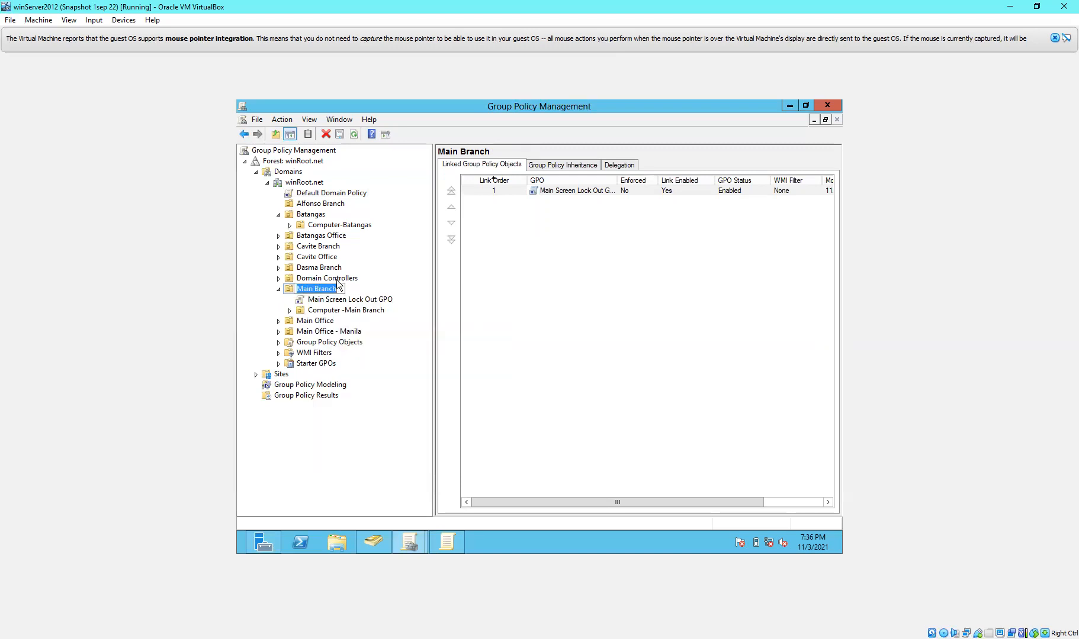
pyautogui.click(382, 286)
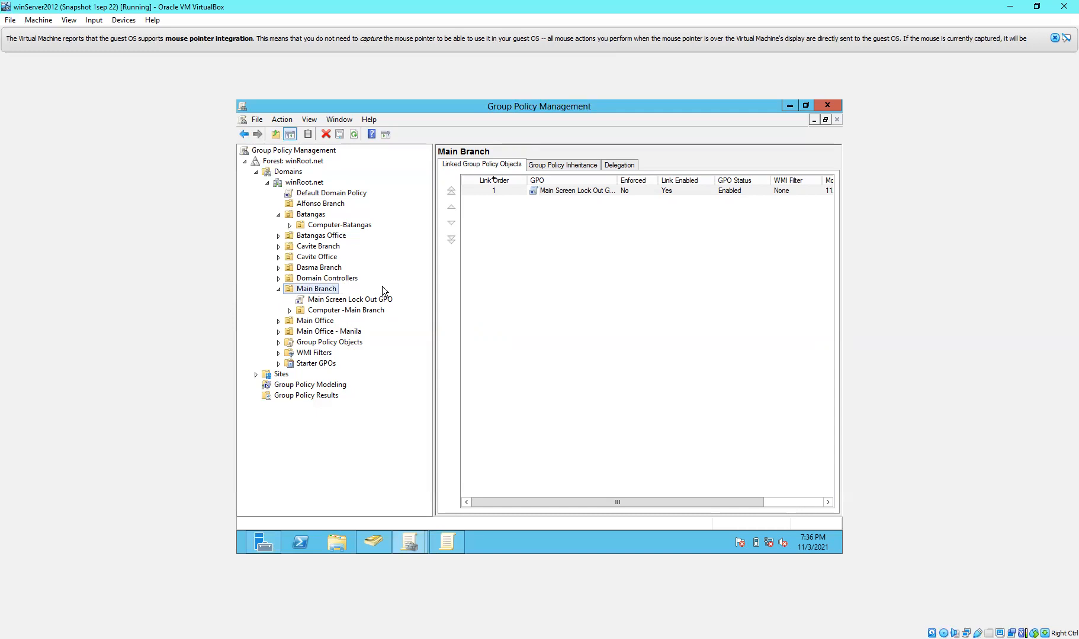
pyautogui.rightClick(325, 293)
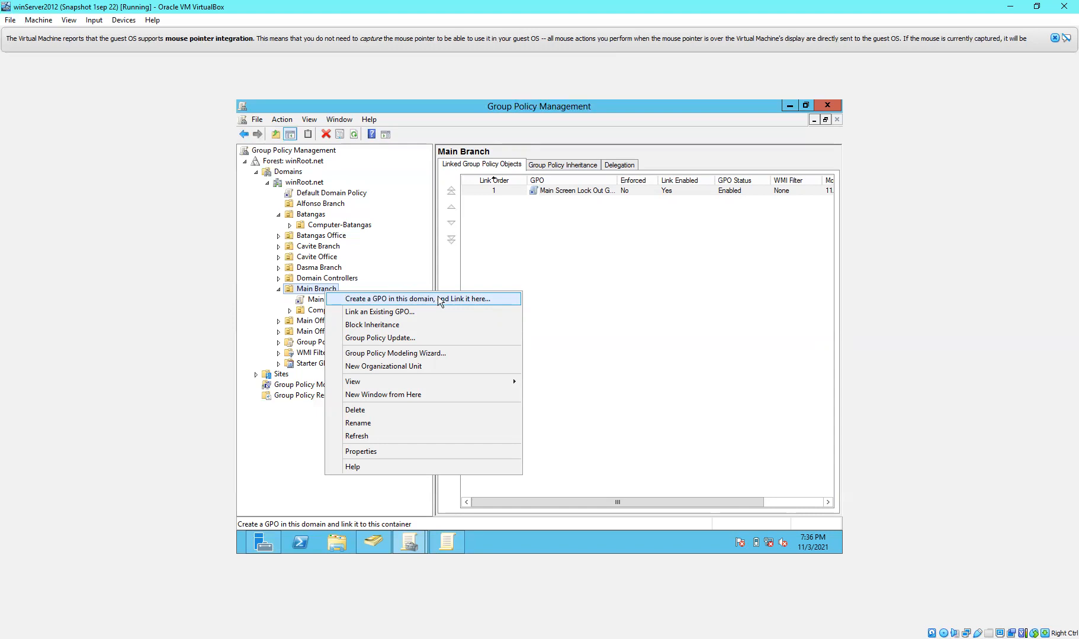
pyautogui.click(316, 290)
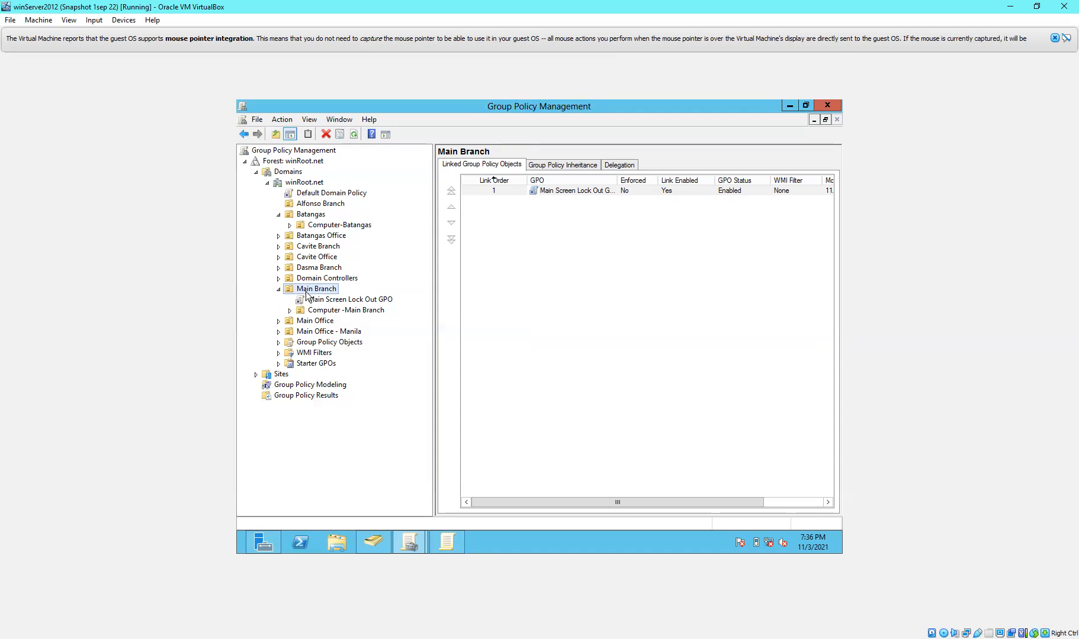
# Step: Create a GPO named "Main Screen Lockout GPO" in this domain and link it to Main Branch
pyautogui.rightClick(306, 292)
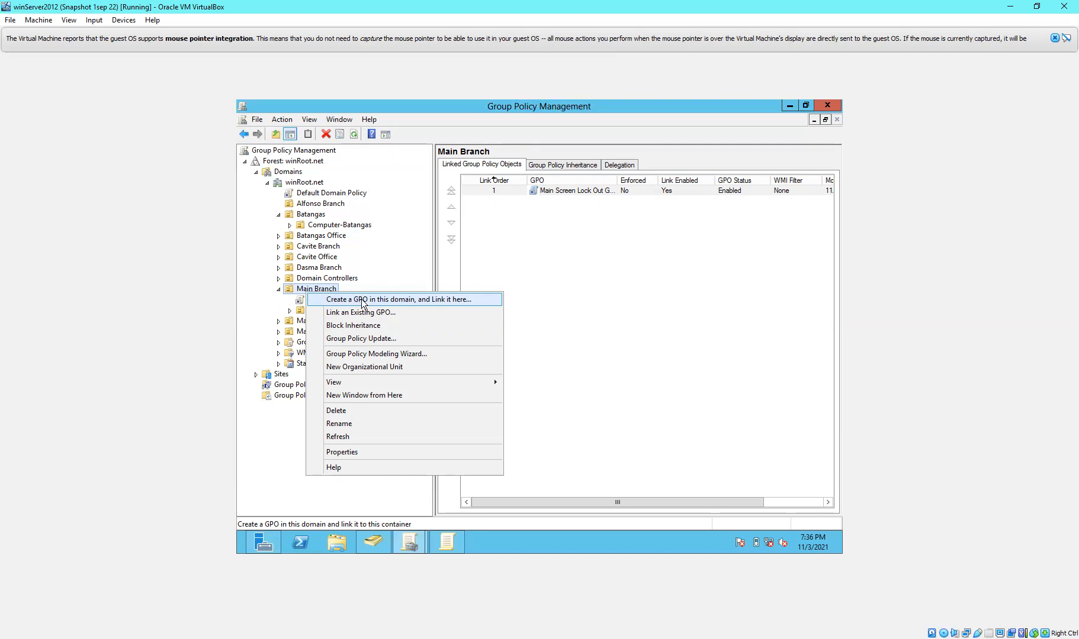
pyautogui.click(404, 303)
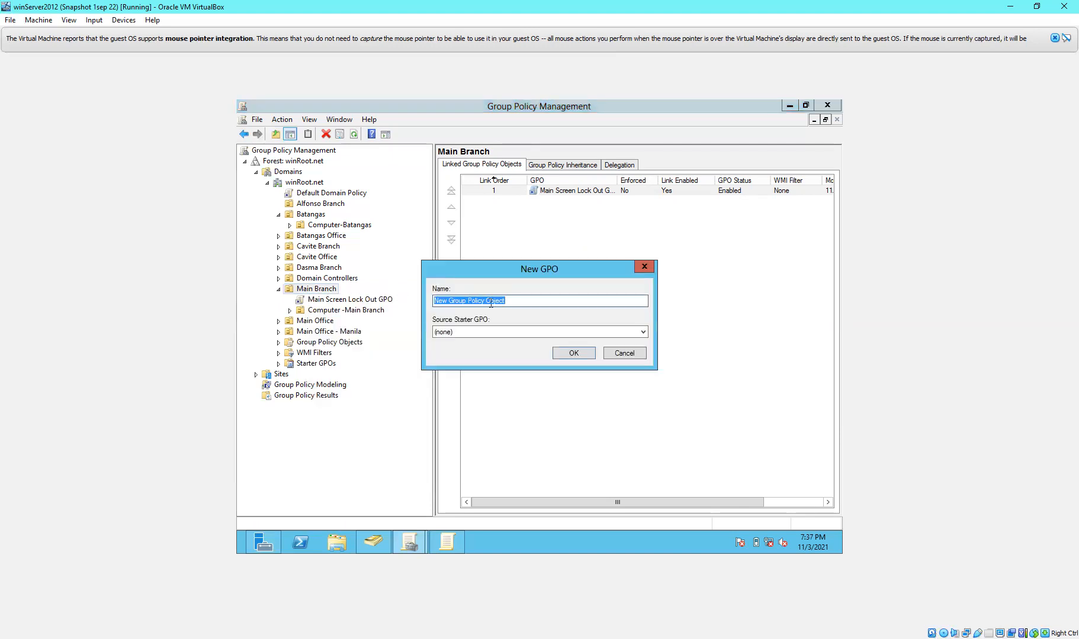
pyautogui.write('M')
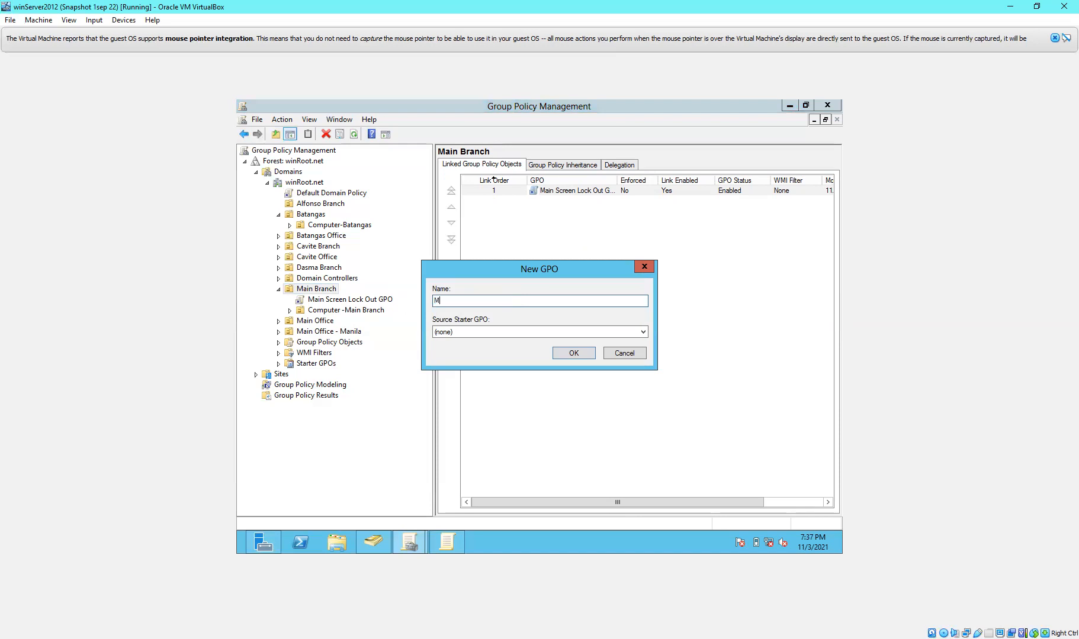
pyautogui.write('iain Screen Lockout GPO')
pyautogui.click(573, 354)
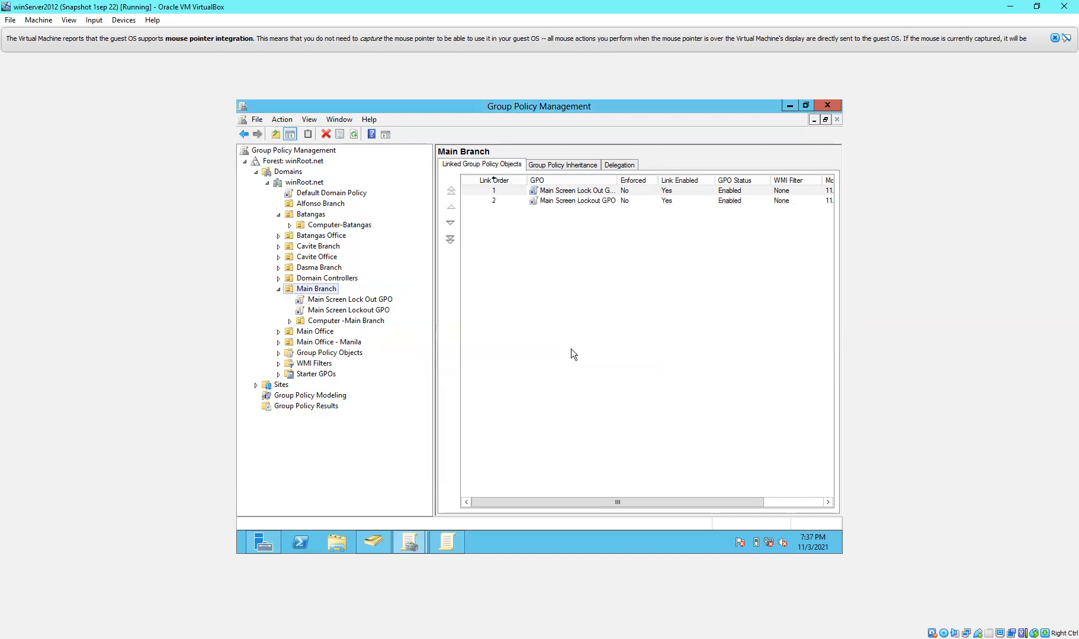
# Step: Open the scope of Main Screen Lockout GPO and remove Authenticated Users from its security filtering
pyautogui.click(348, 312)
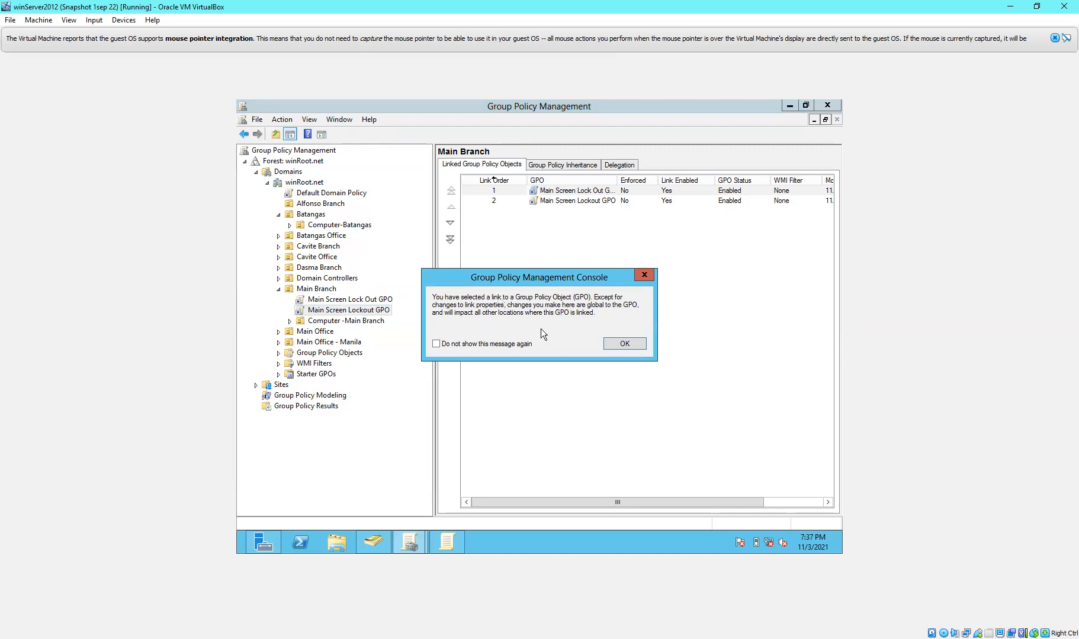
pyautogui.click(618, 343)
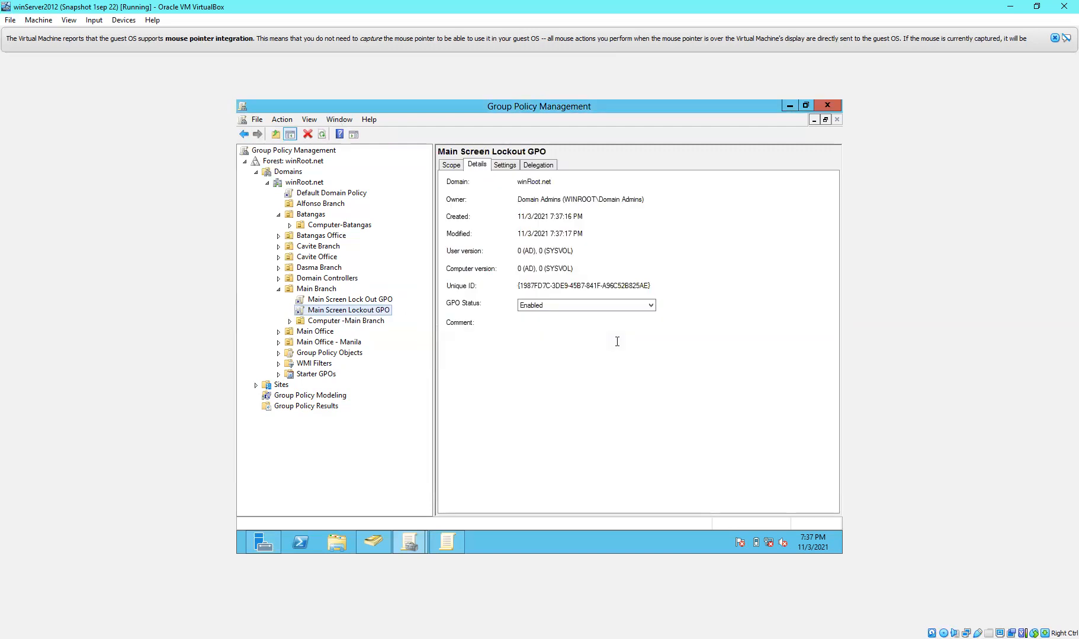
pyautogui.click(452, 167)
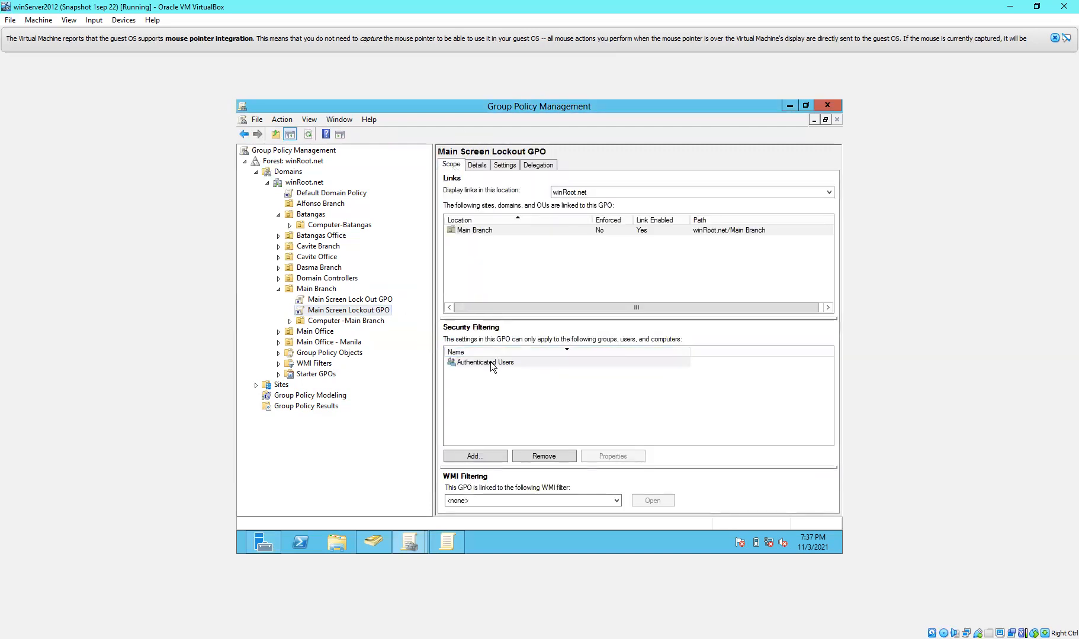
pyautogui.click(490, 364)
pyautogui.click(547, 456)
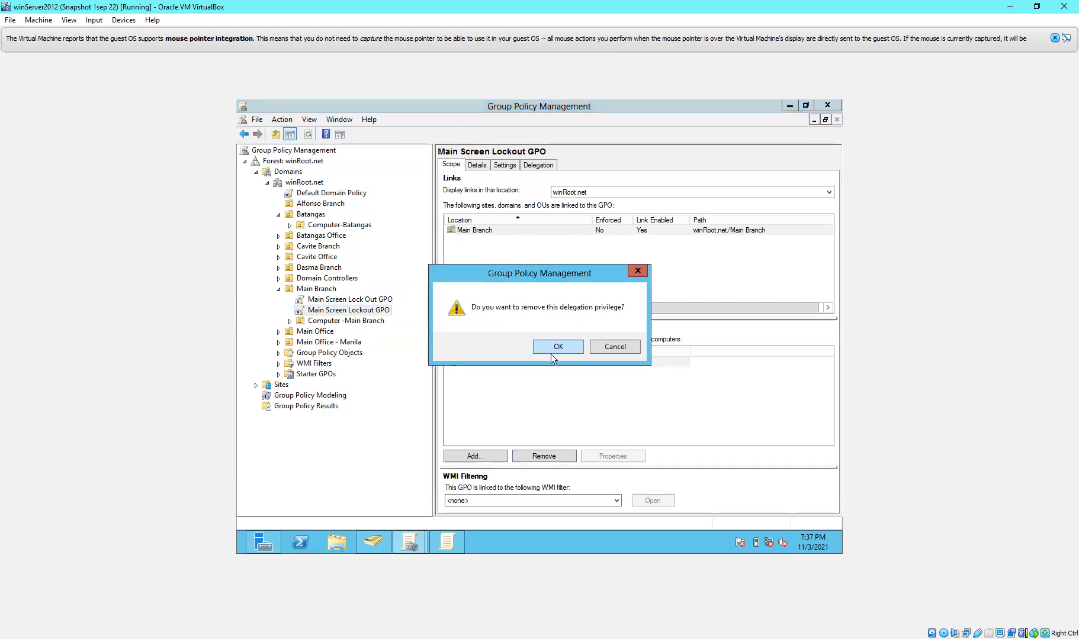
pyautogui.click(557, 347)
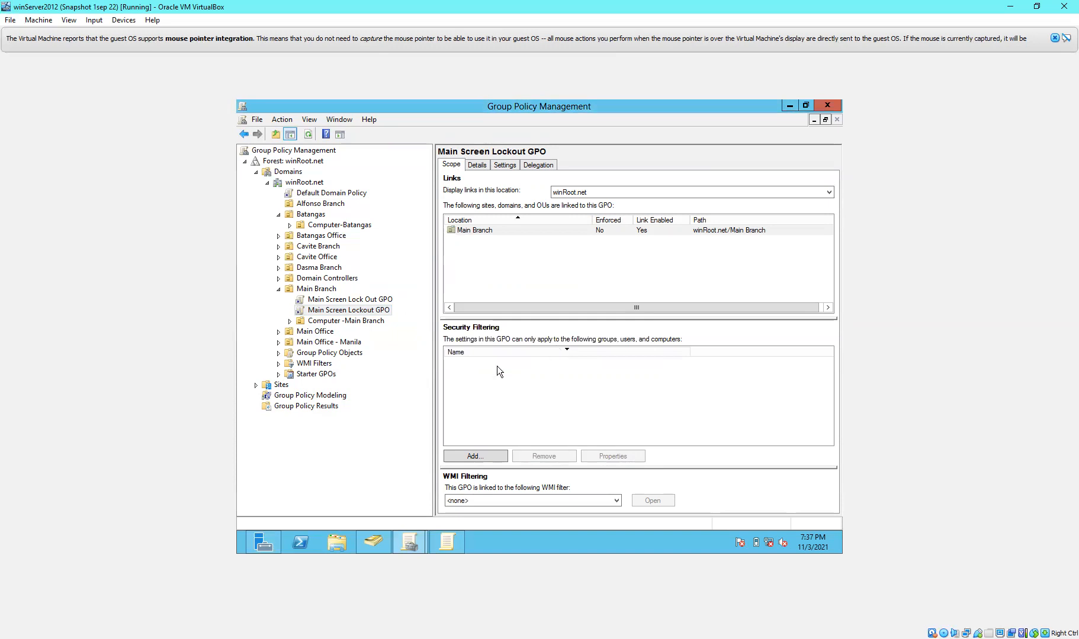
# Step: Add the Accounting Department group to the security filtering of Main Screen Lockout GPO
pyautogui.click(474, 454)
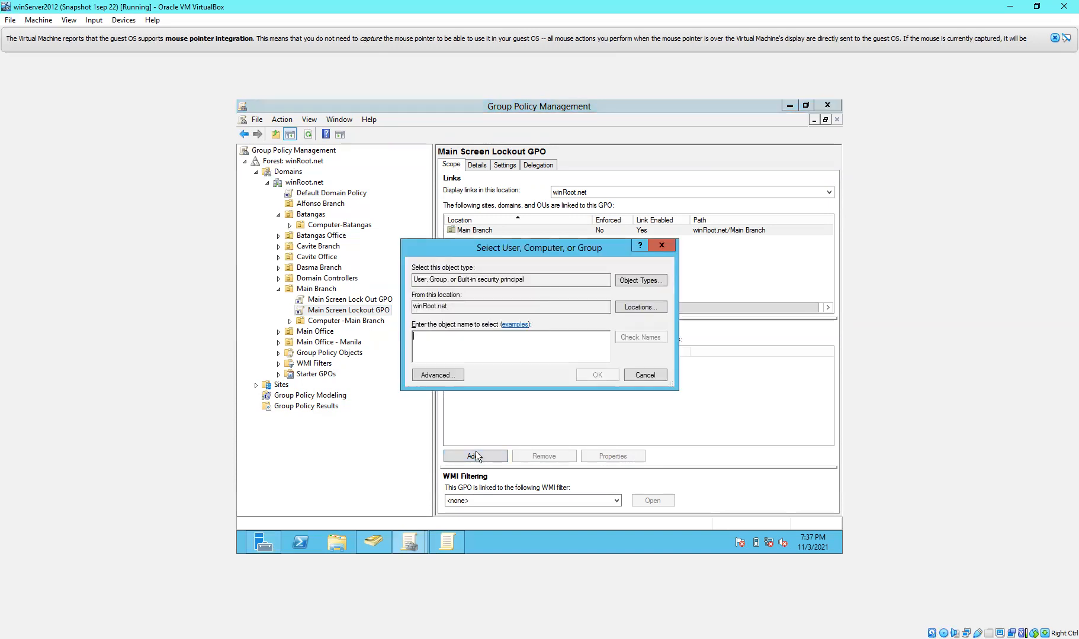
pyautogui.write('A')
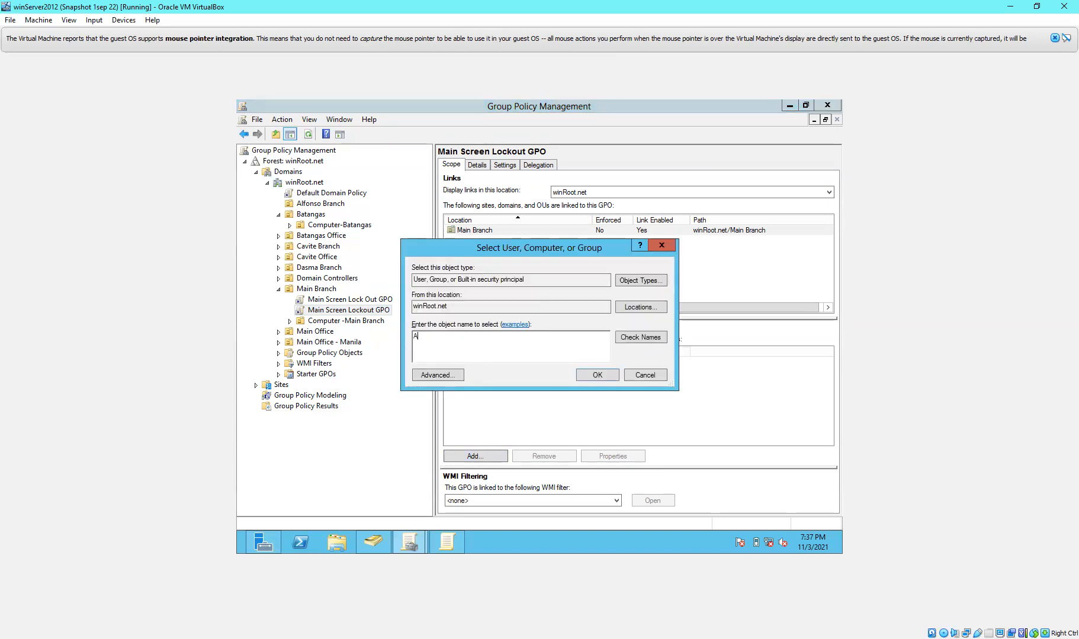
pyautogui.write('ccounting')
pyautogui.click(631, 339)
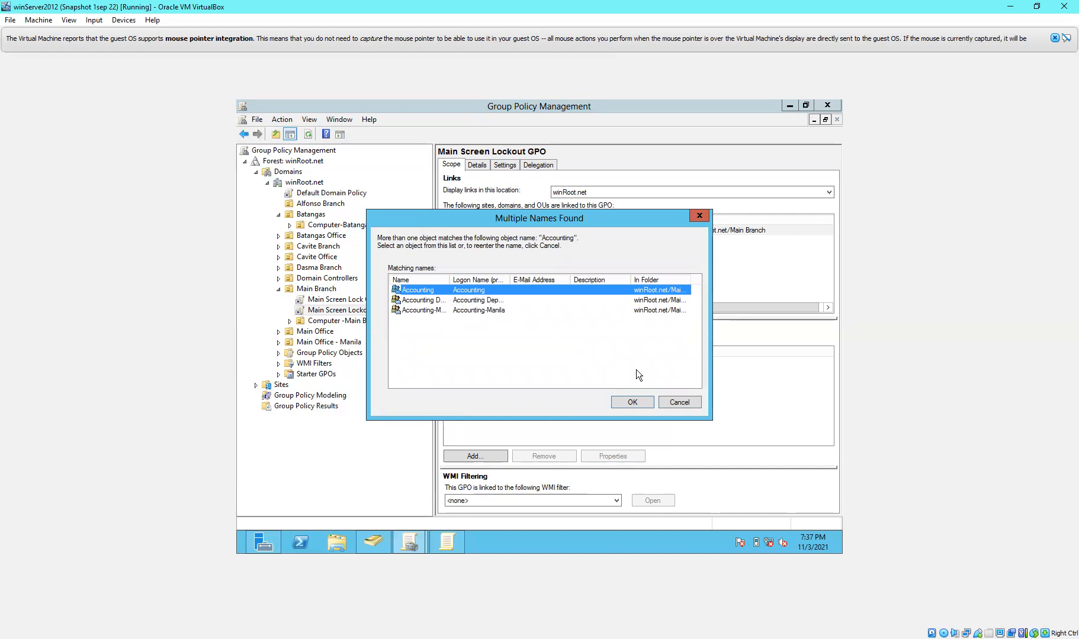
pyautogui.click(652, 302)
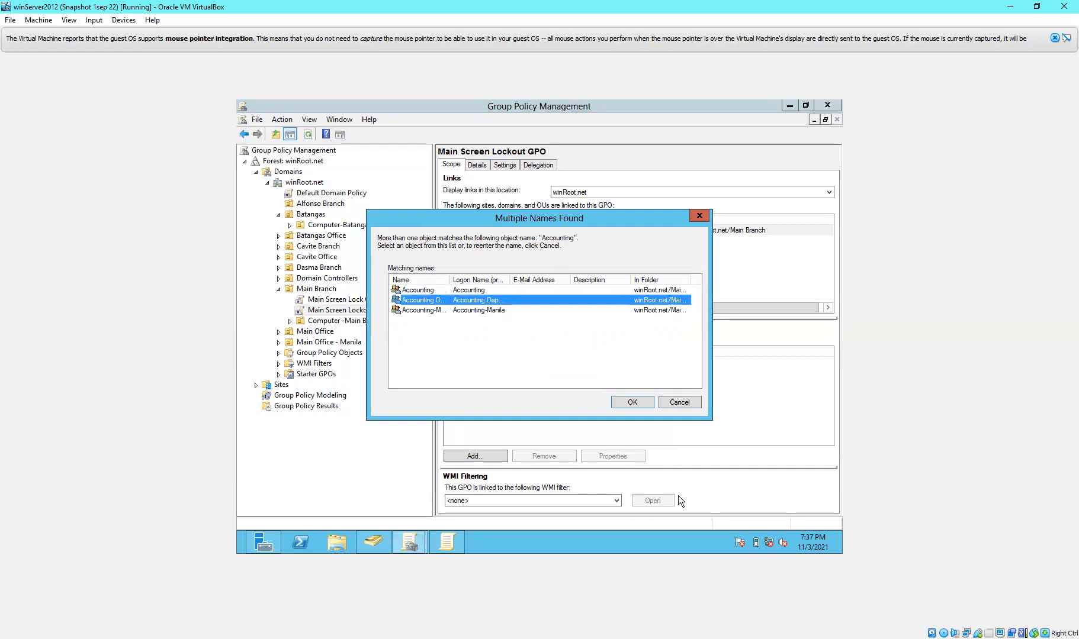
pyautogui.click(631, 400)
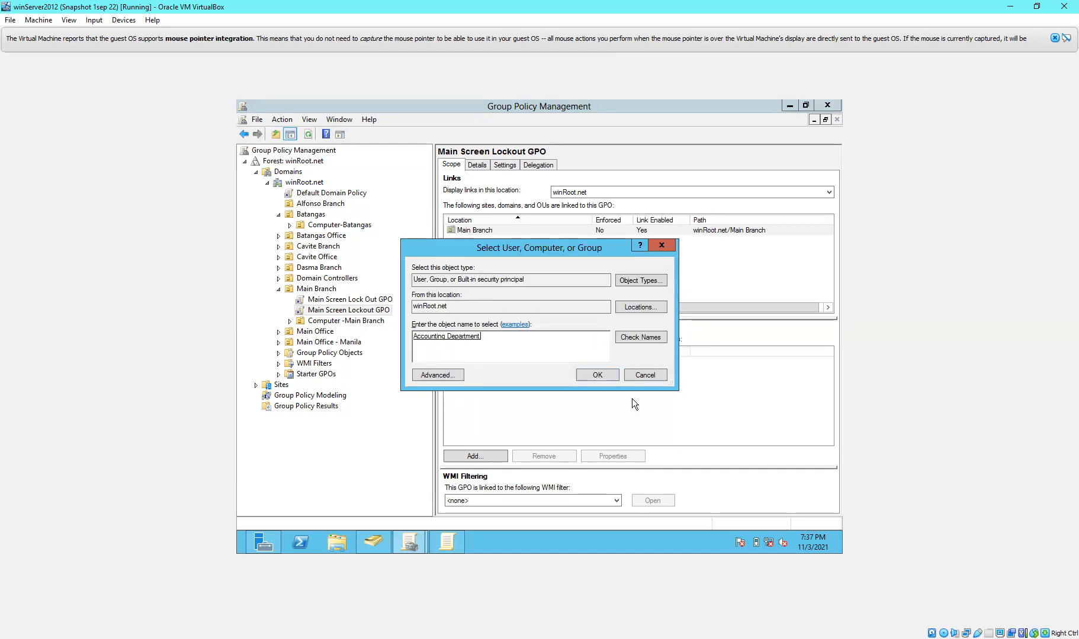
pyautogui.click(598, 376)
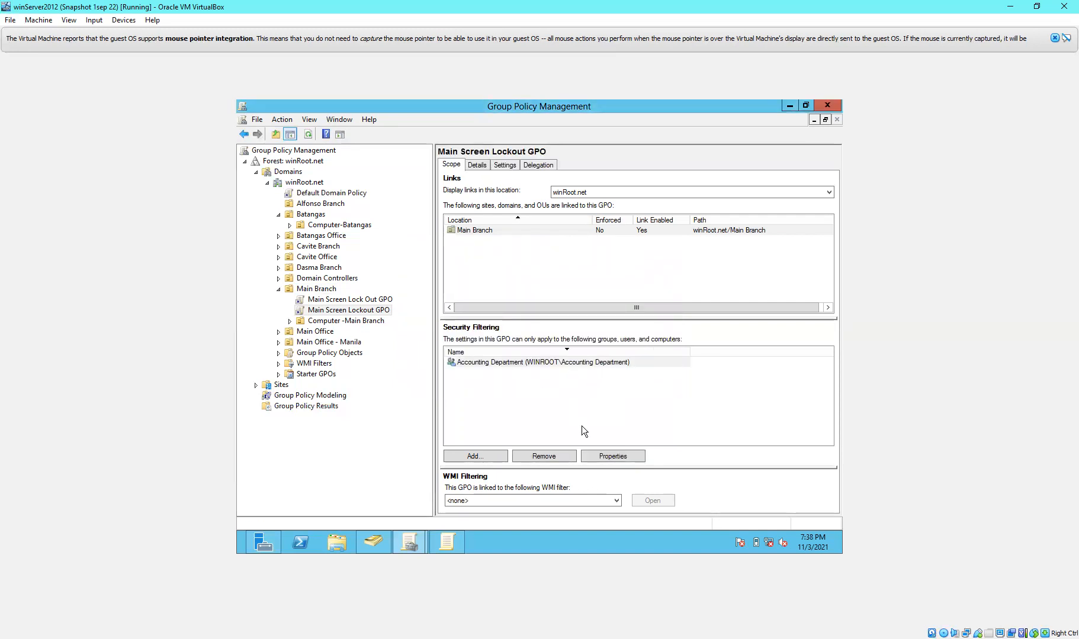
# Step: Check the details and settings report of Main Screen Lockout GPO, and open the GPO for editing
pyautogui.click(477, 165)
pyautogui.click(505, 166)
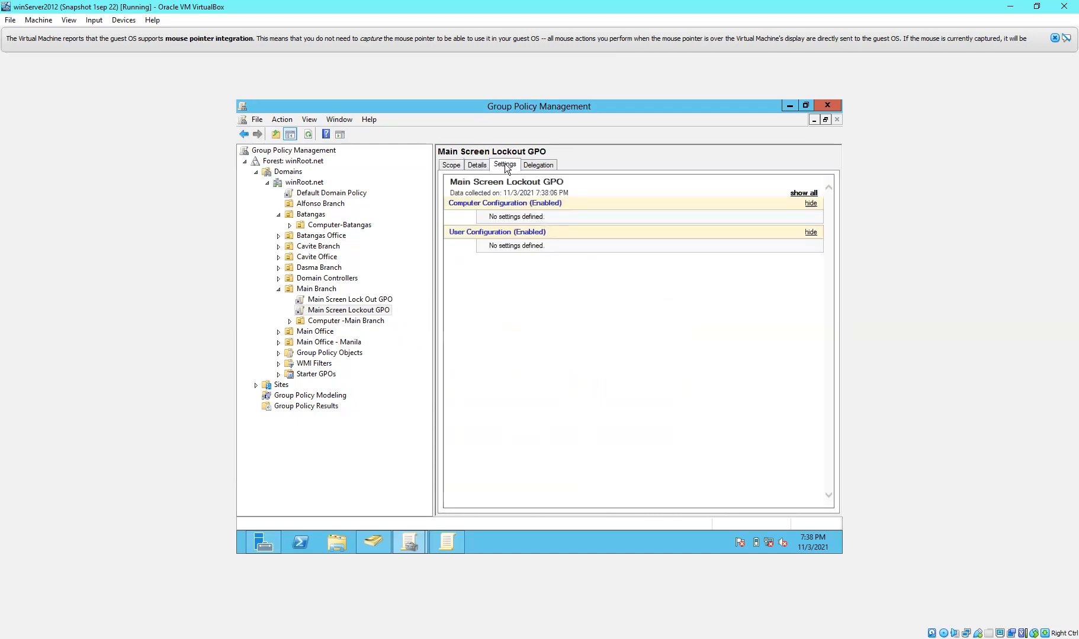
pyautogui.click(497, 204)
pyautogui.click(497, 204)
pyautogui.rightClick(498, 207)
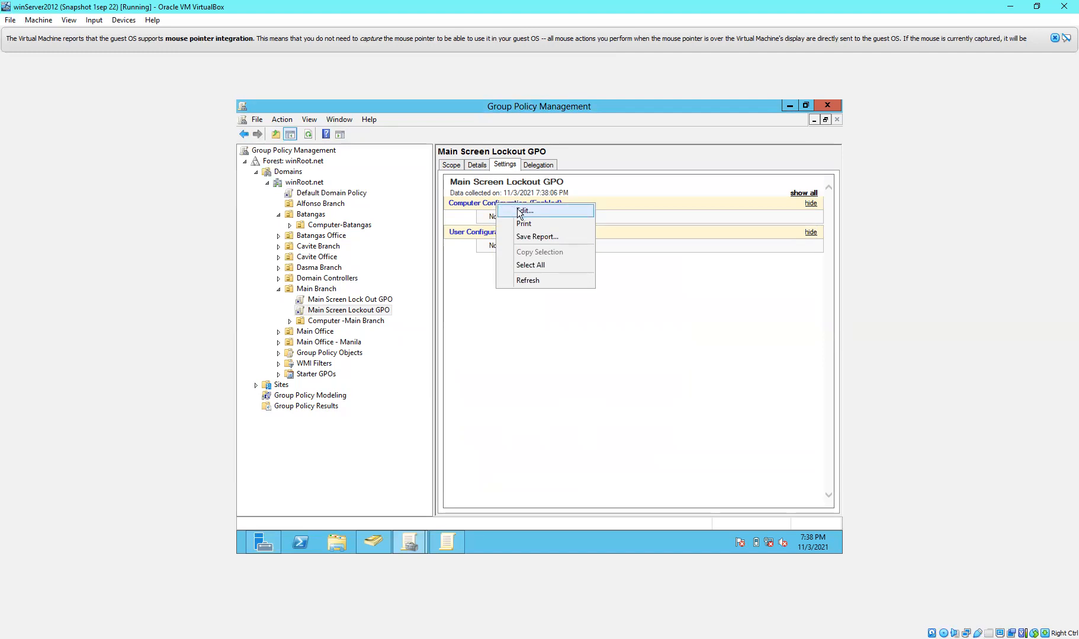
pyautogui.click(519, 212)
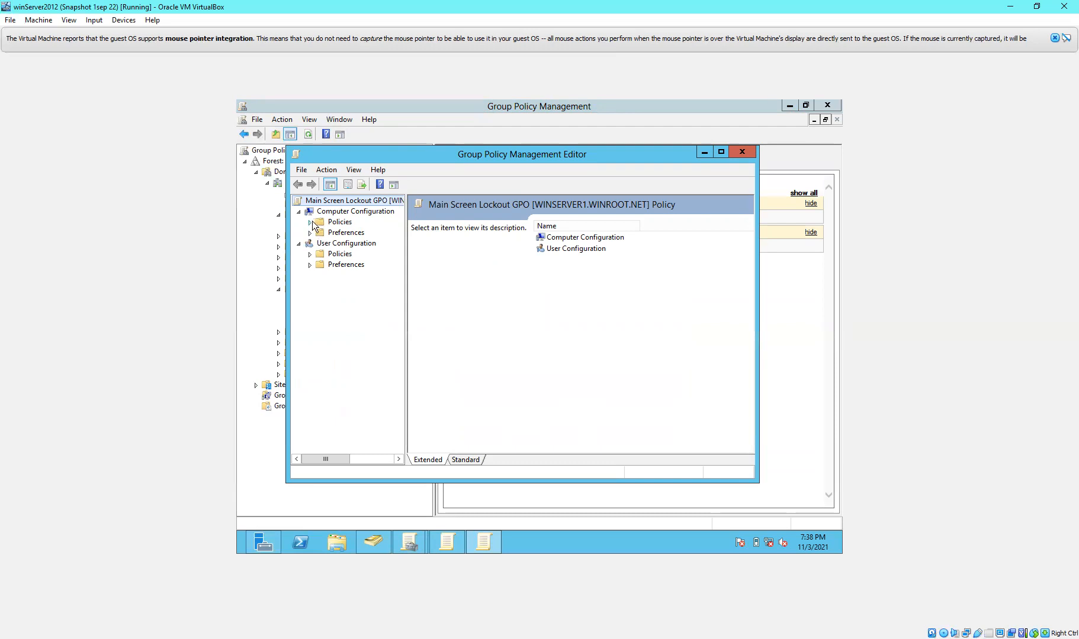
# Step: Open Security Options in the Local Policies of Computer Configuration's Windows security settings
pyautogui.doubleClick(562, 238)
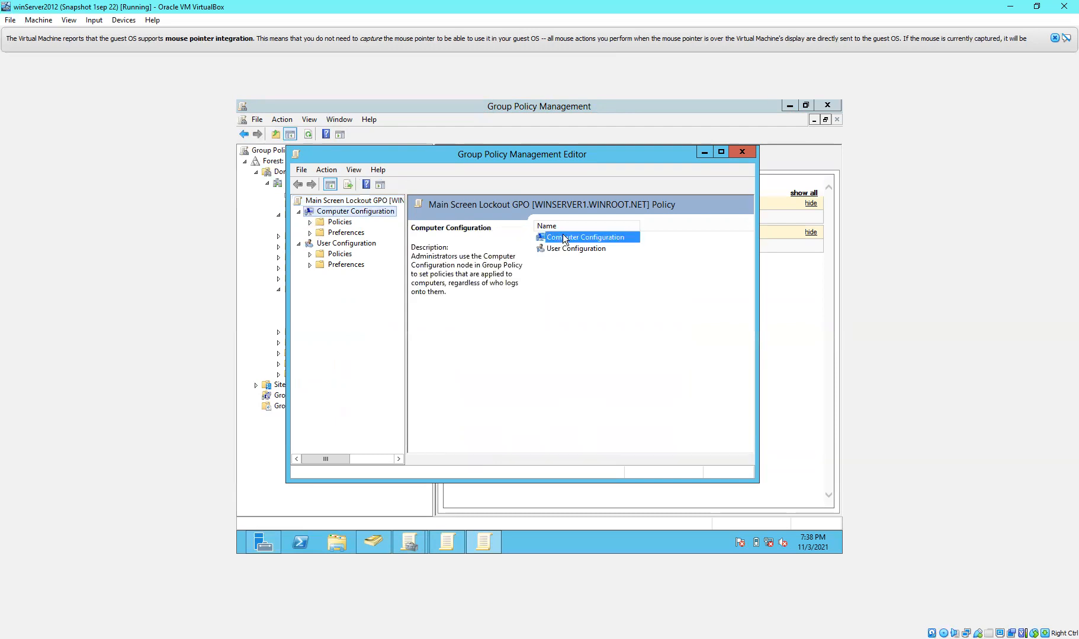
pyautogui.doubleClick(563, 237)
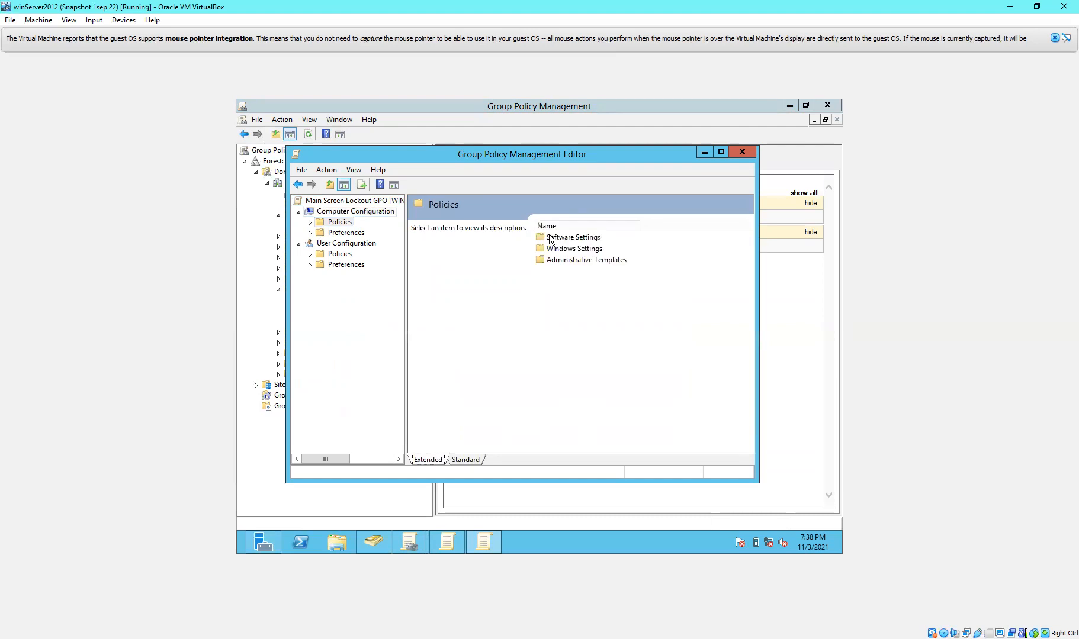
pyautogui.doubleClick(545, 248)
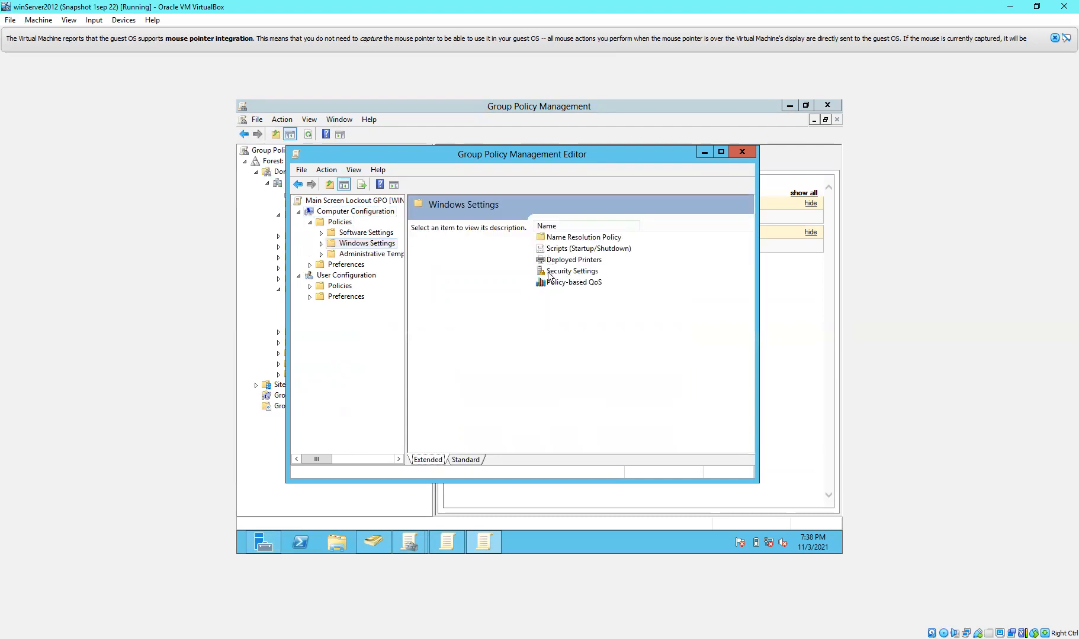
pyautogui.doubleClick(560, 270)
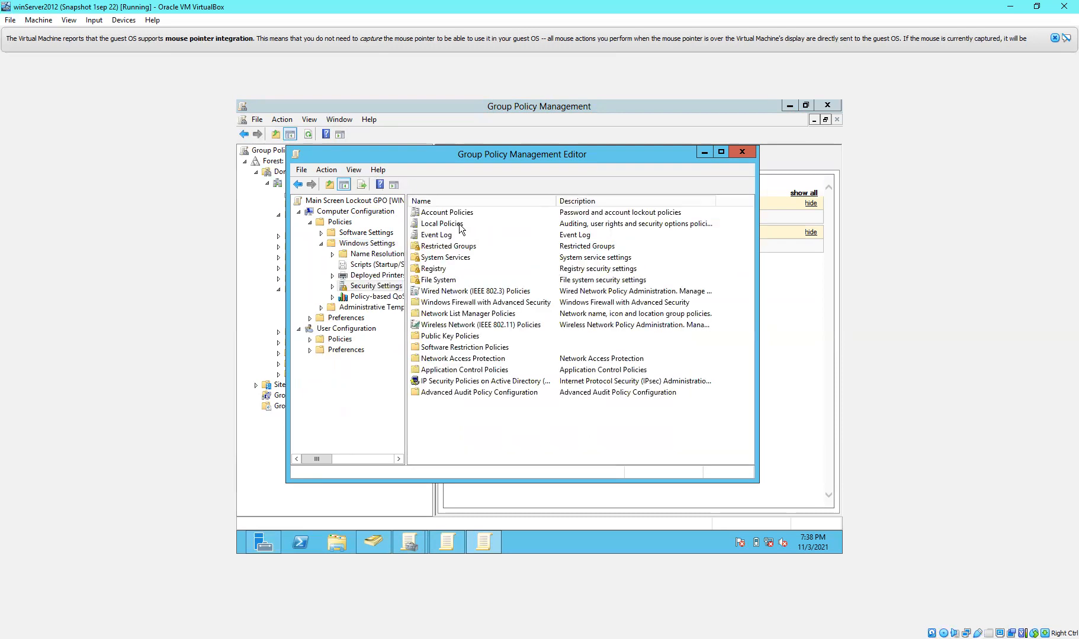
pyautogui.click(459, 227)
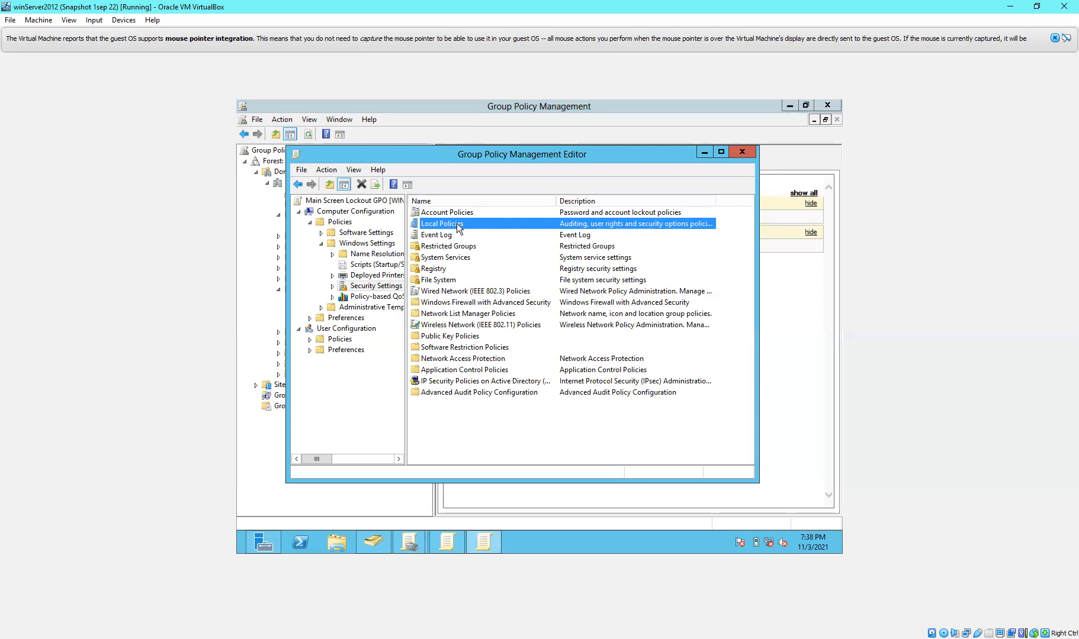
pyautogui.doubleClick(459, 228)
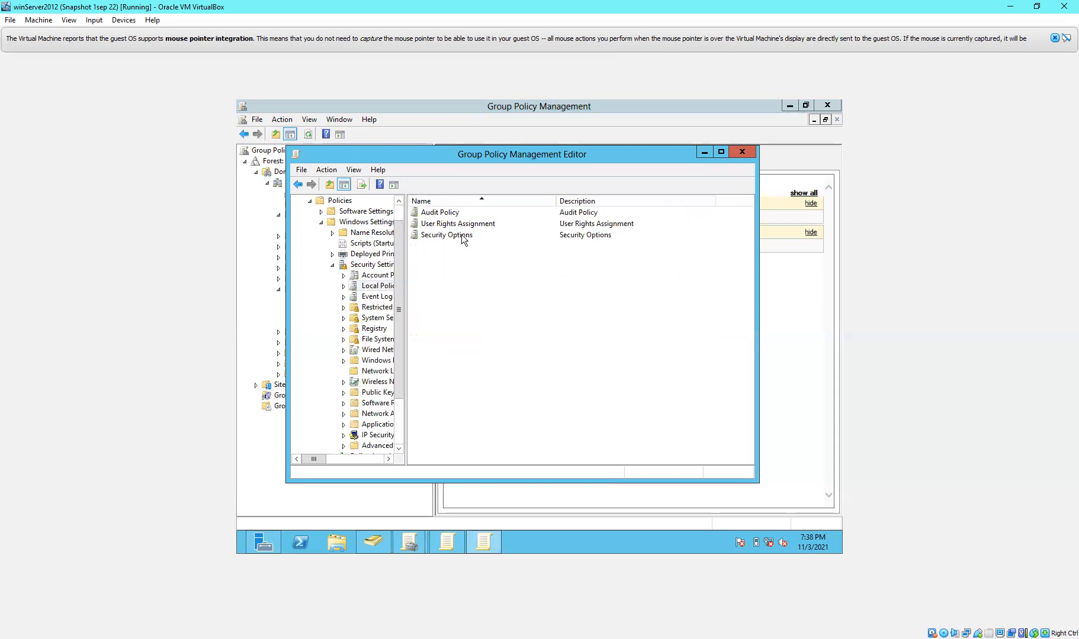
pyautogui.doubleClick(462, 237)
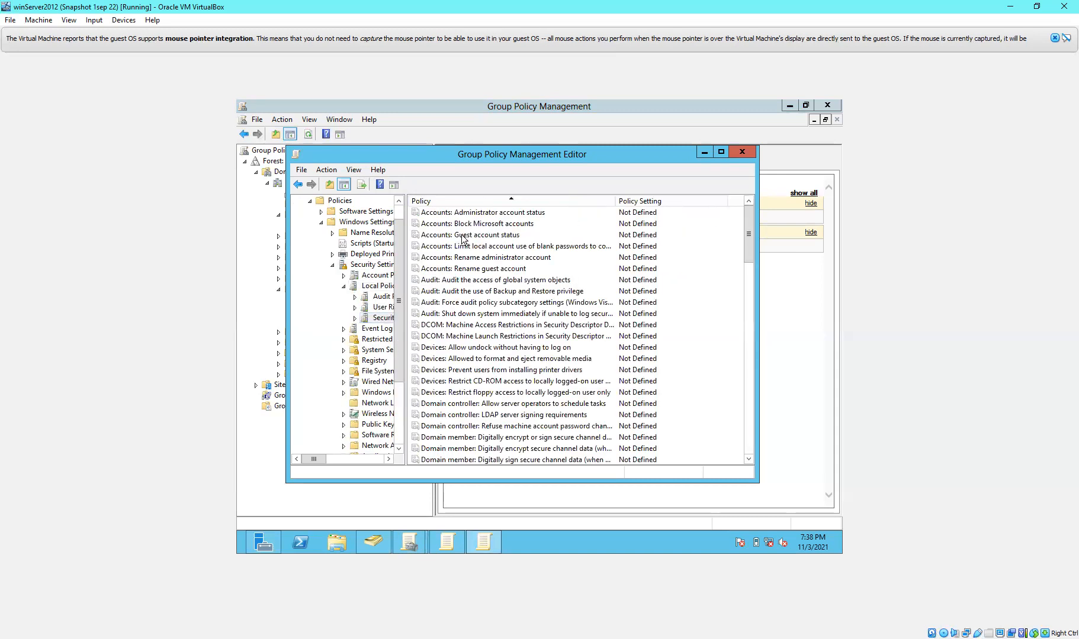
# Step: Open the properties of "Interactive logon: Machine inactivity limit" and read the policy's explanation
pyautogui.moveTo(749, 240); pyautogui.dragTo(757, 303)
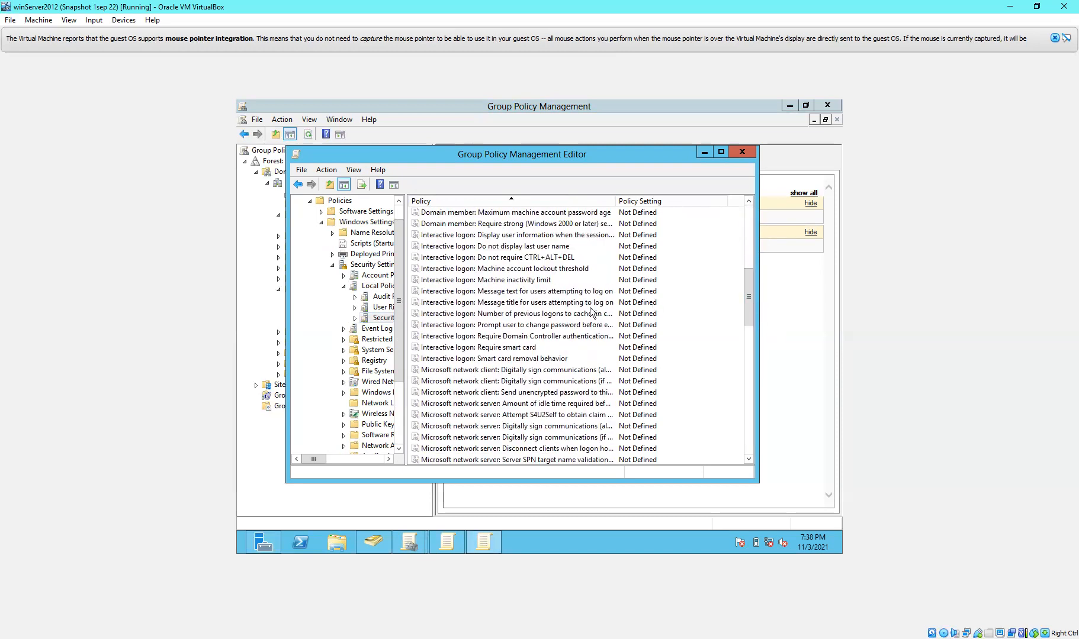
pyautogui.click(556, 280)
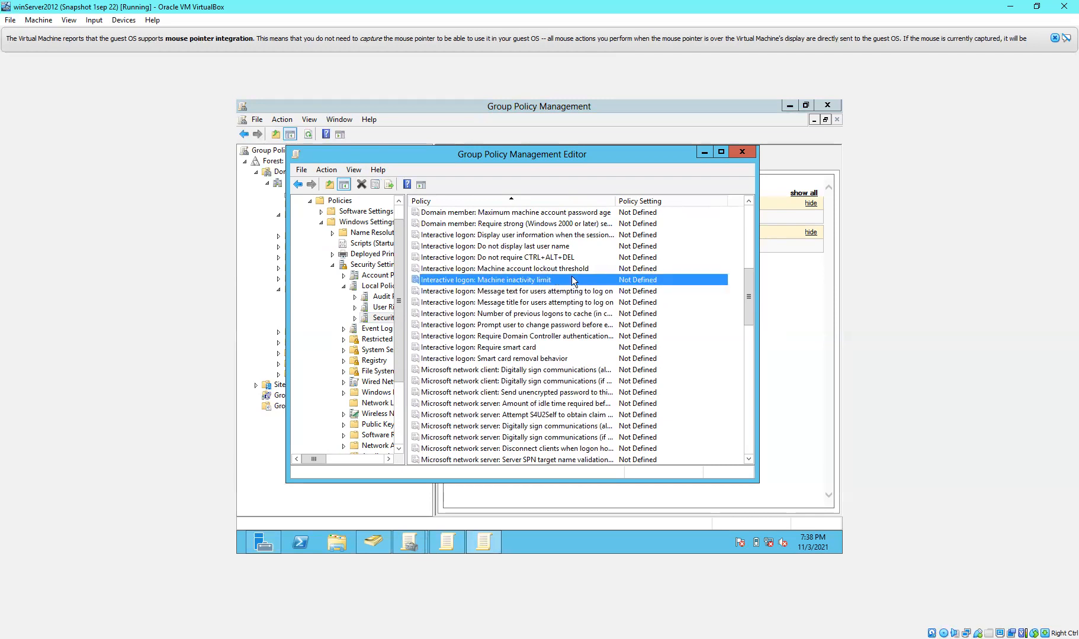
pyautogui.doubleClick(573, 281)
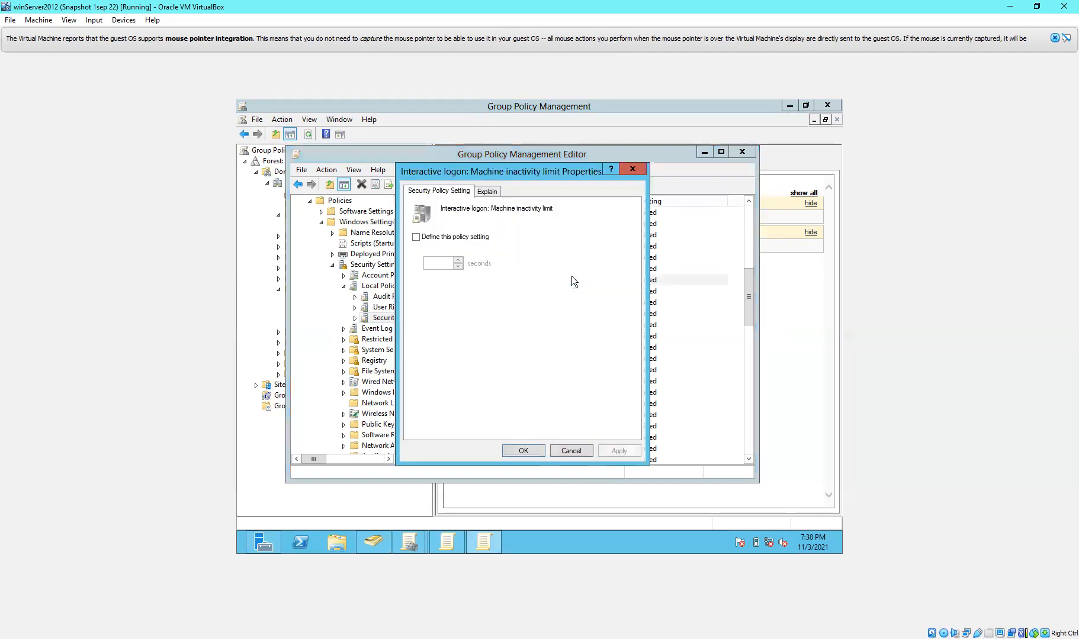
pyautogui.click(484, 195)
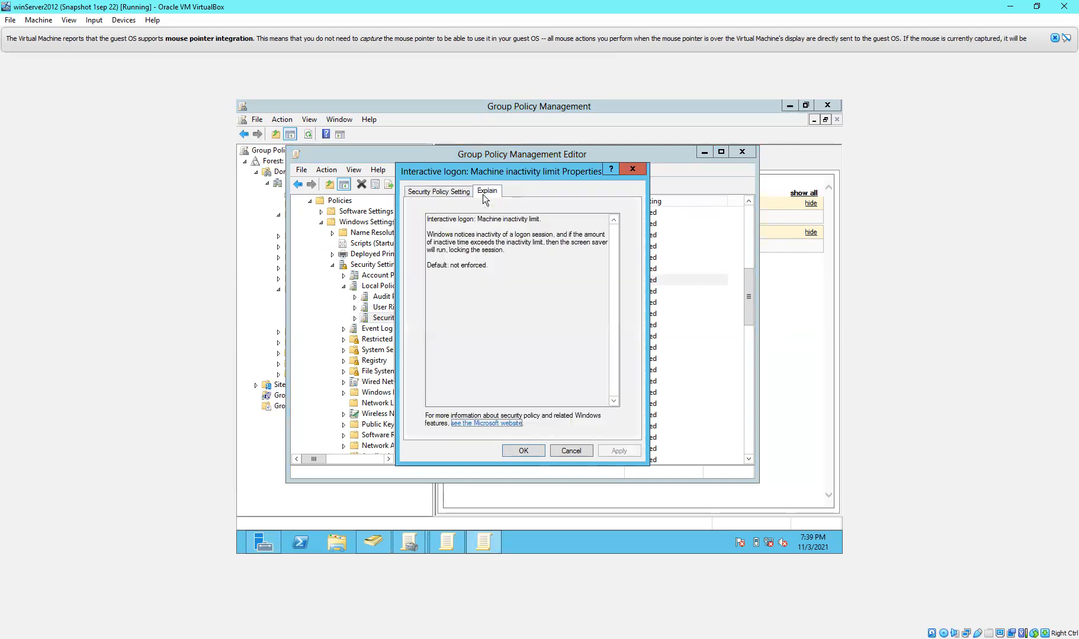
pyautogui.click(445, 193)
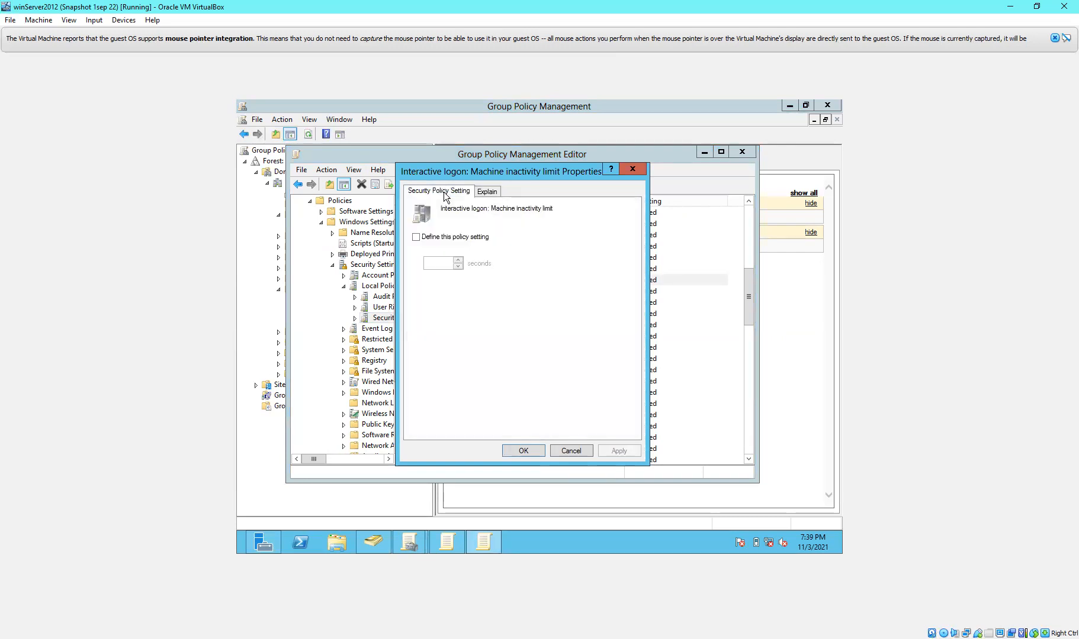
pyautogui.click(484, 193)
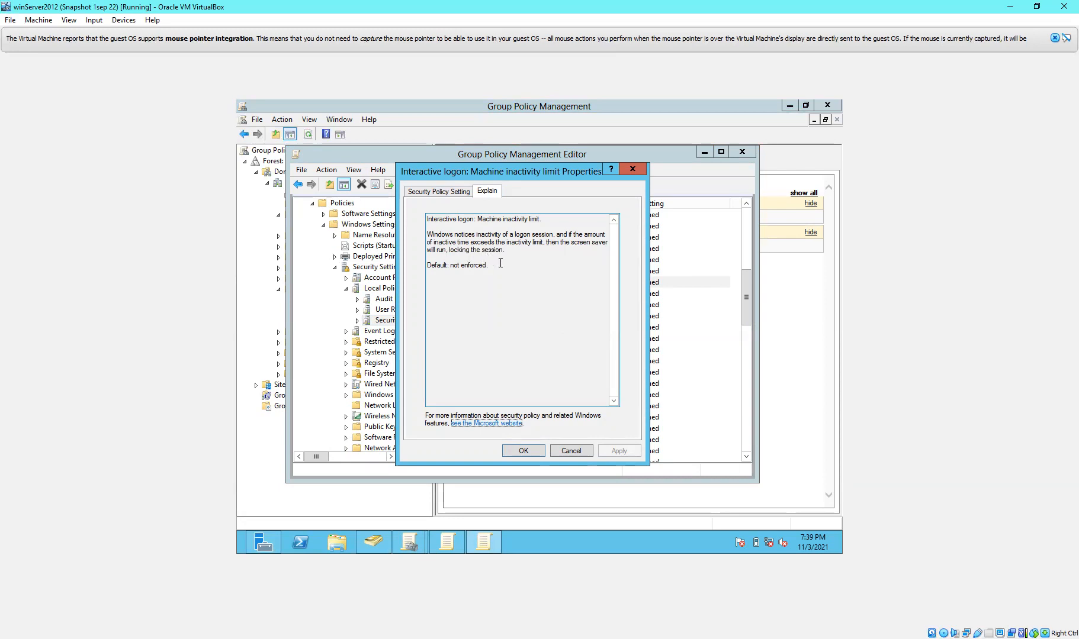
pyautogui.click(431, 192)
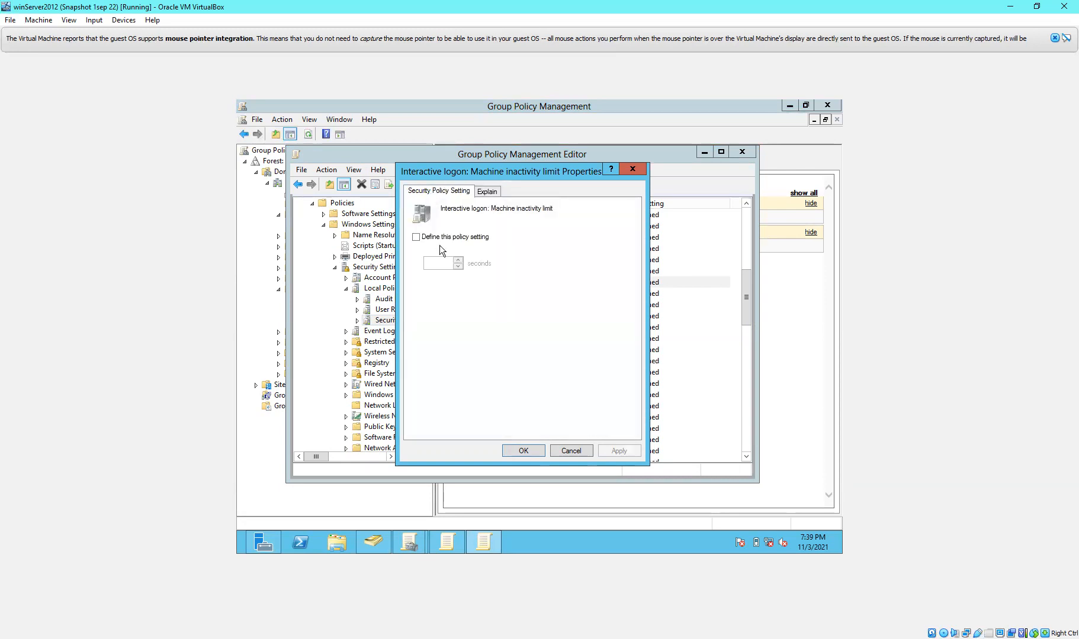
# Step: Define the machine inactivity limit as 300 seconds, apply it and close the policy editor
pyautogui.click(418, 237)
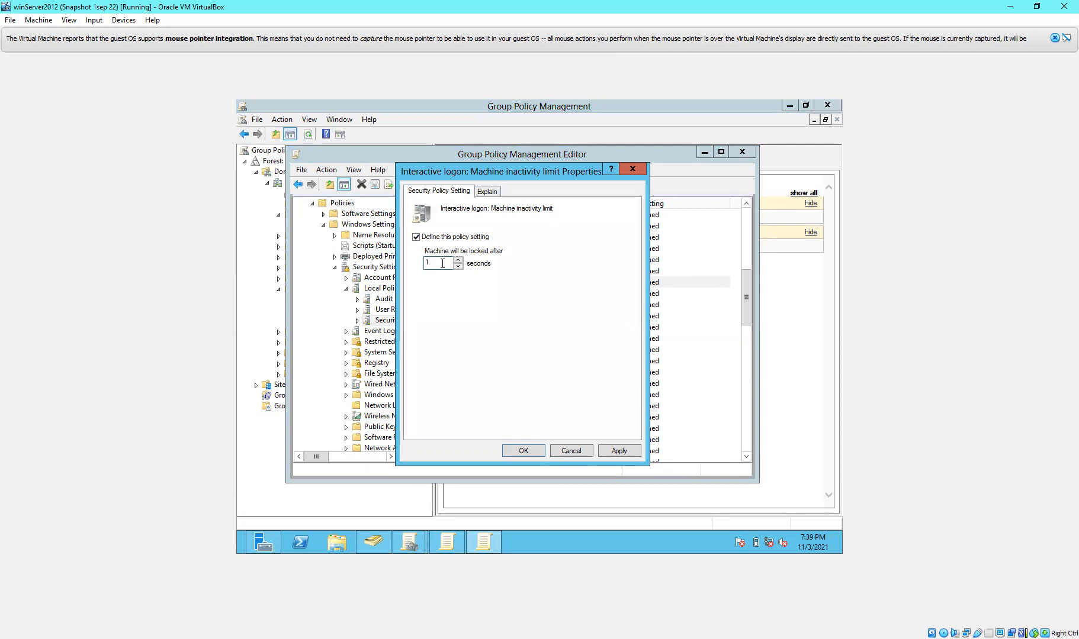
pyautogui.press('BackSpace')
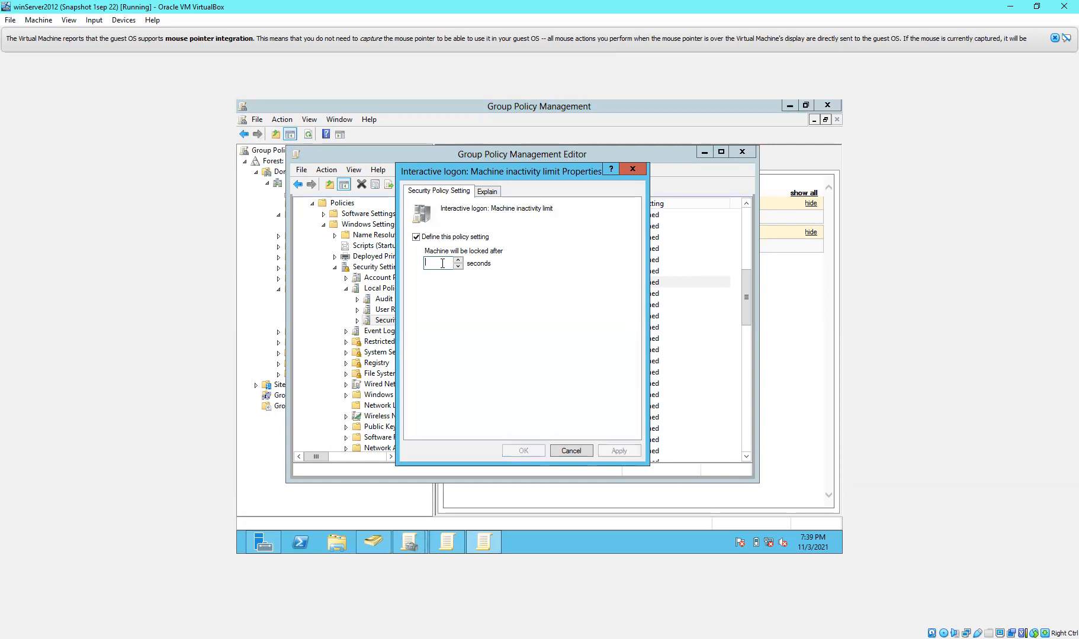
pyautogui.write('300')
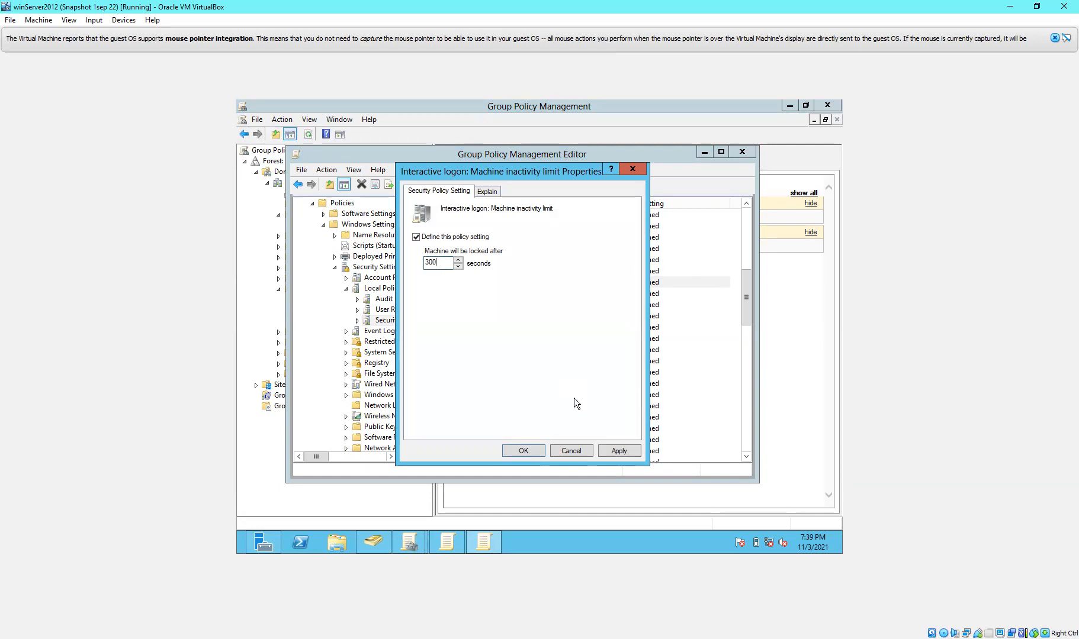
pyautogui.click(622, 452)
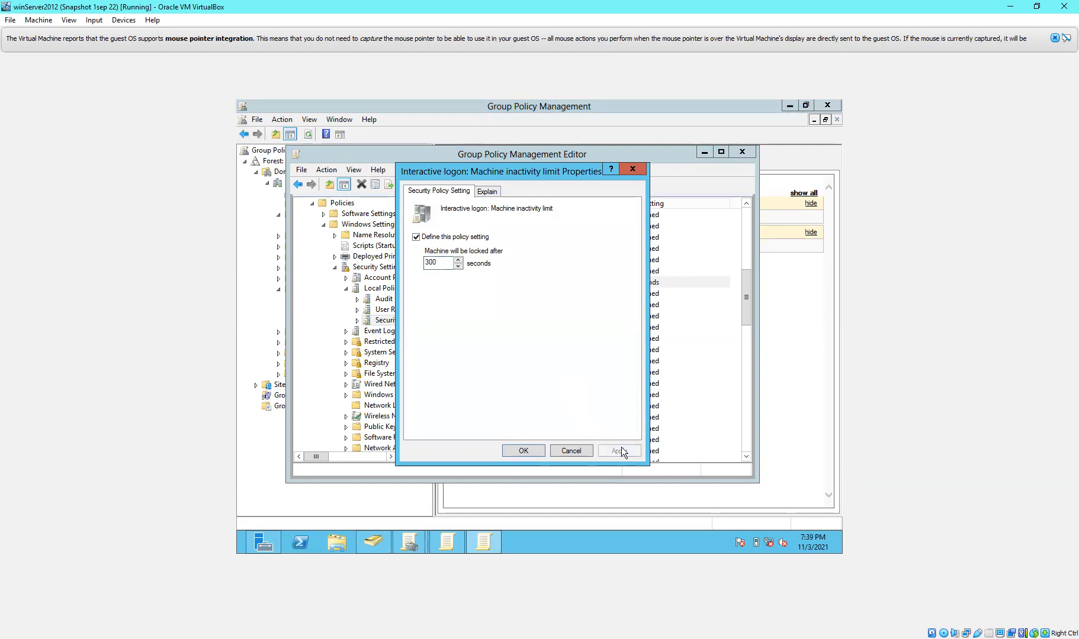
pyautogui.click(523, 451)
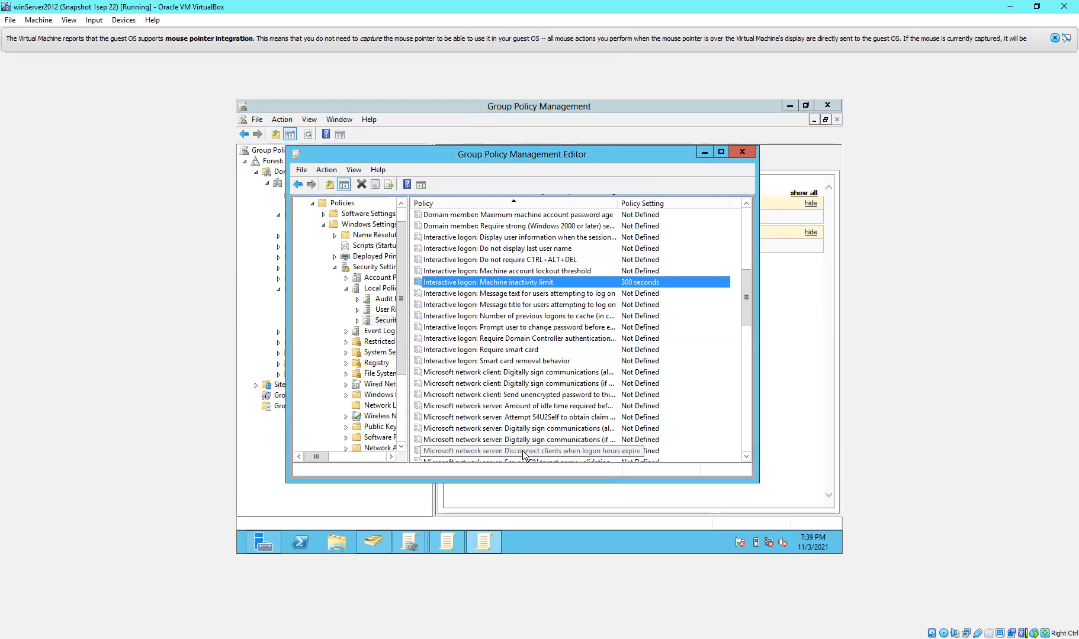
pyautogui.click(740, 152)
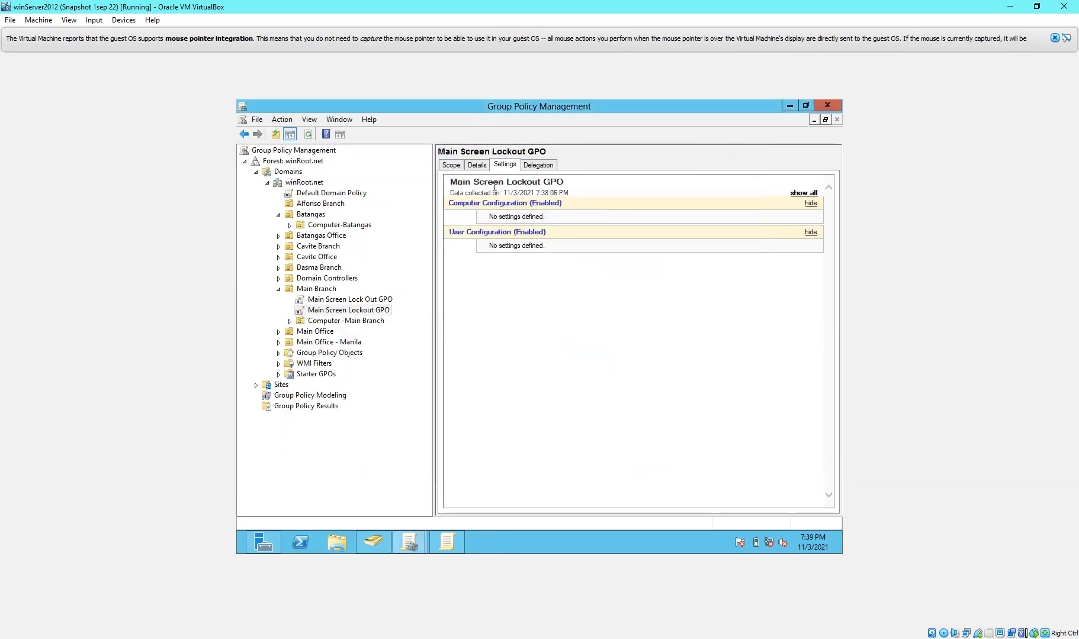
# Step: Refresh the GPO's settings report and expand Security Settings down to the Other group under Local Policies/Security Options
pyautogui.rightClick(516, 321)
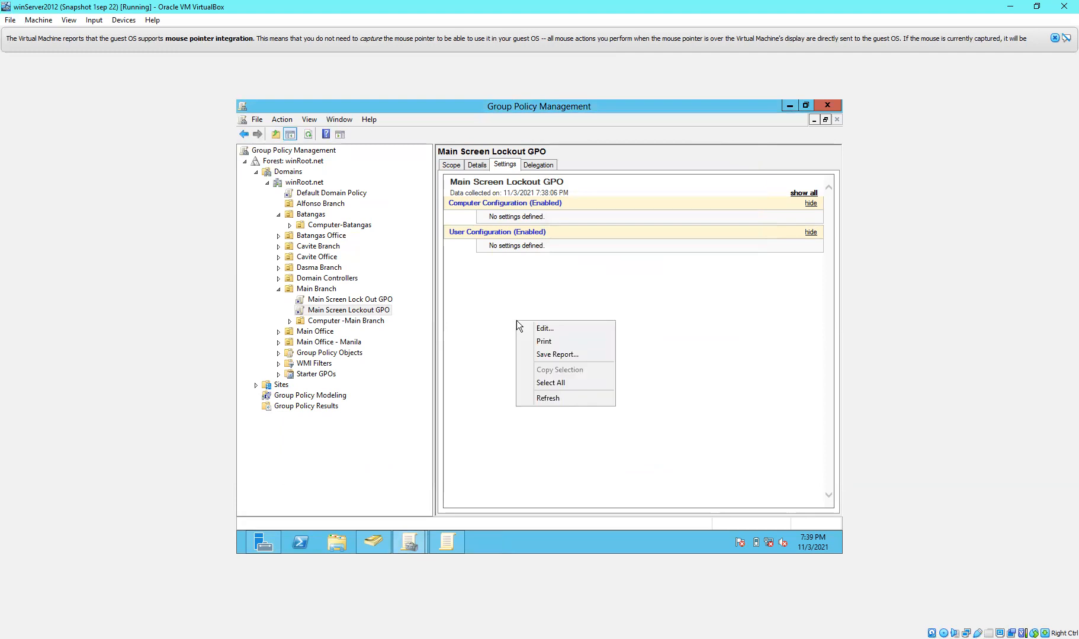
pyautogui.click(555, 398)
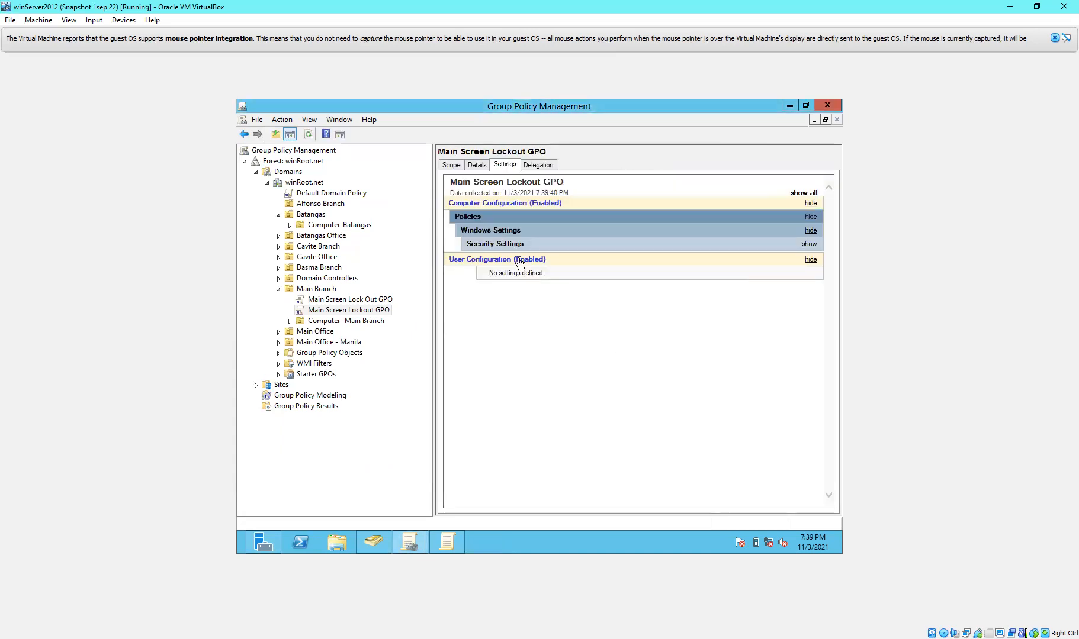
pyautogui.click(514, 249)
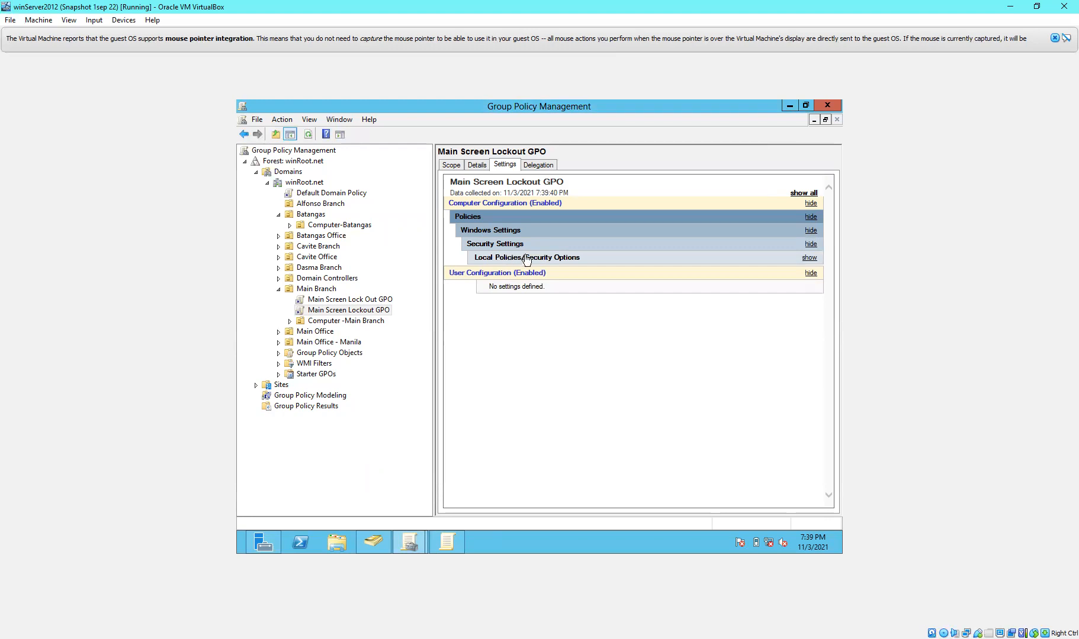
pyautogui.click(525, 260)
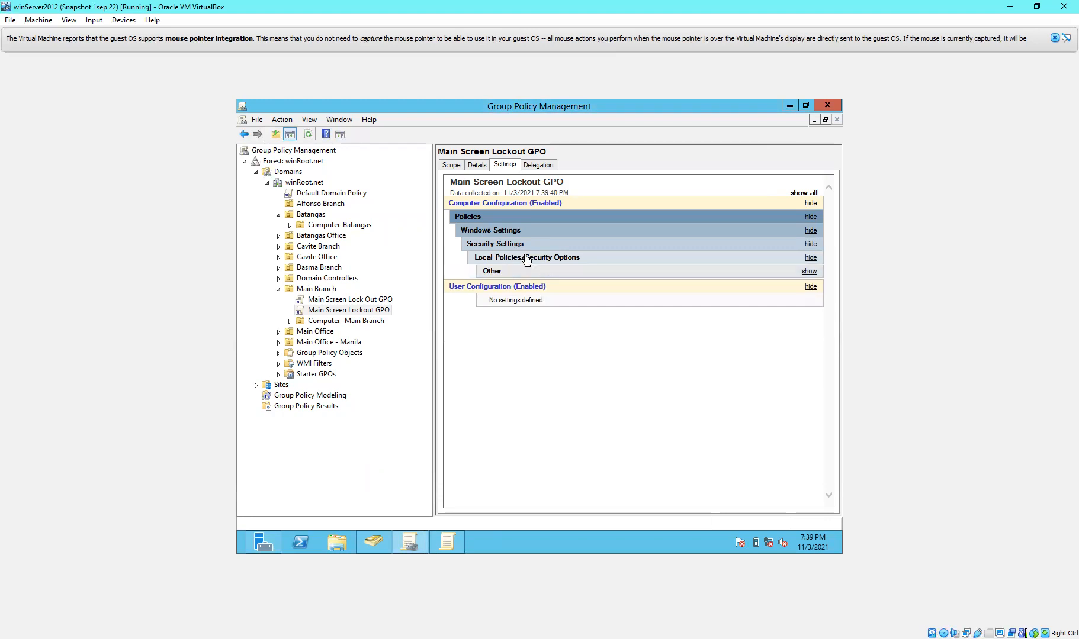
pyautogui.click(501, 273)
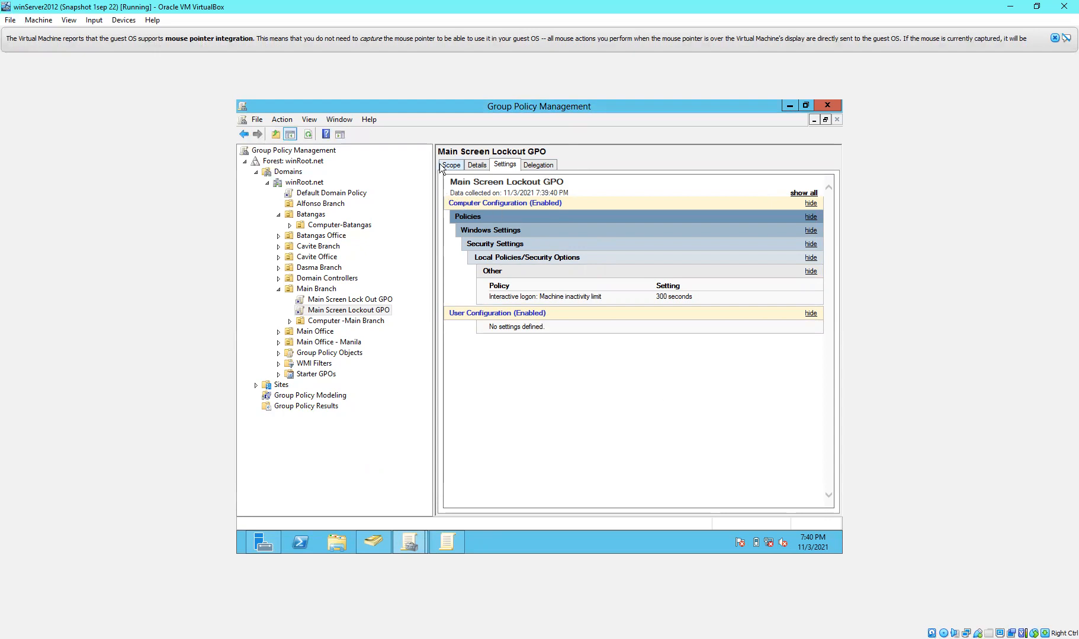
# Step: Review the delegation, settings, details and scope of Main Screen Lockout GPO
pyautogui.click(545, 165)
pyautogui.click(502, 166)
pyautogui.click(478, 165)
pyautogui.click(452, 165)
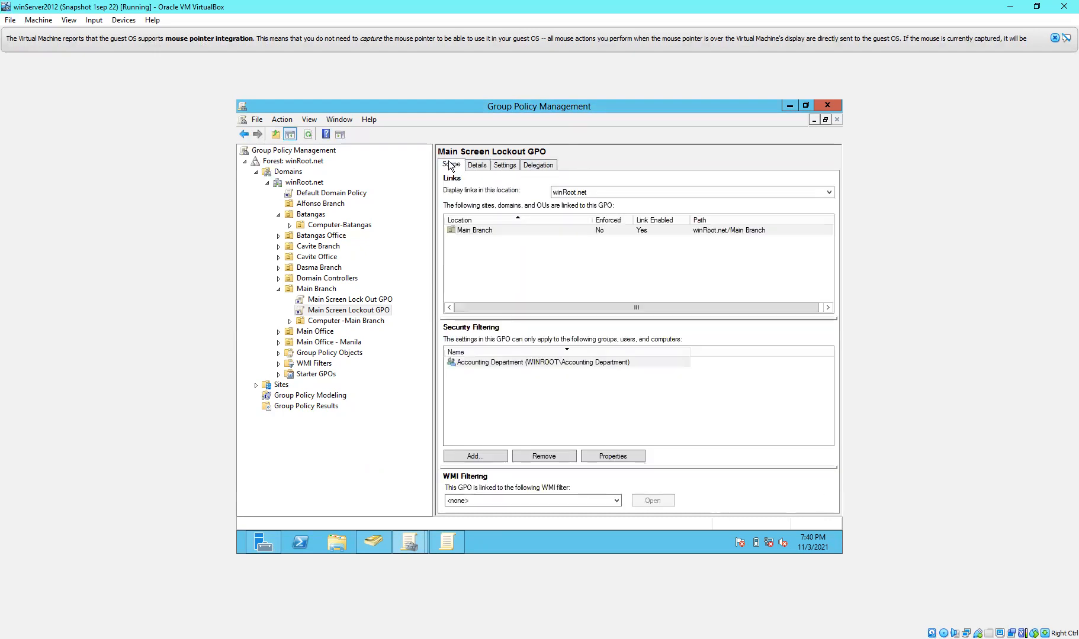